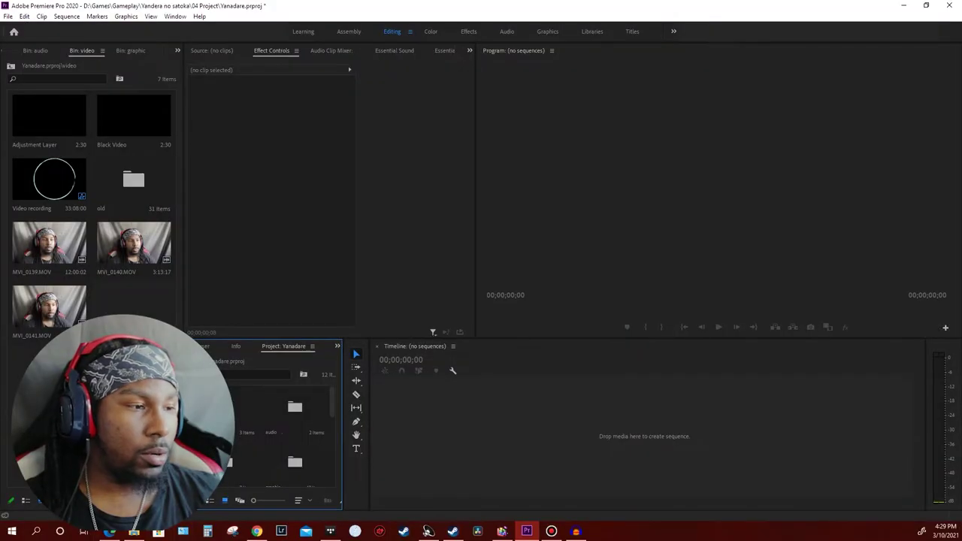
# Switch to the gameplay bin and select the Yandere No Sutoka gameplay clip
pyautogui.click(177, 51)
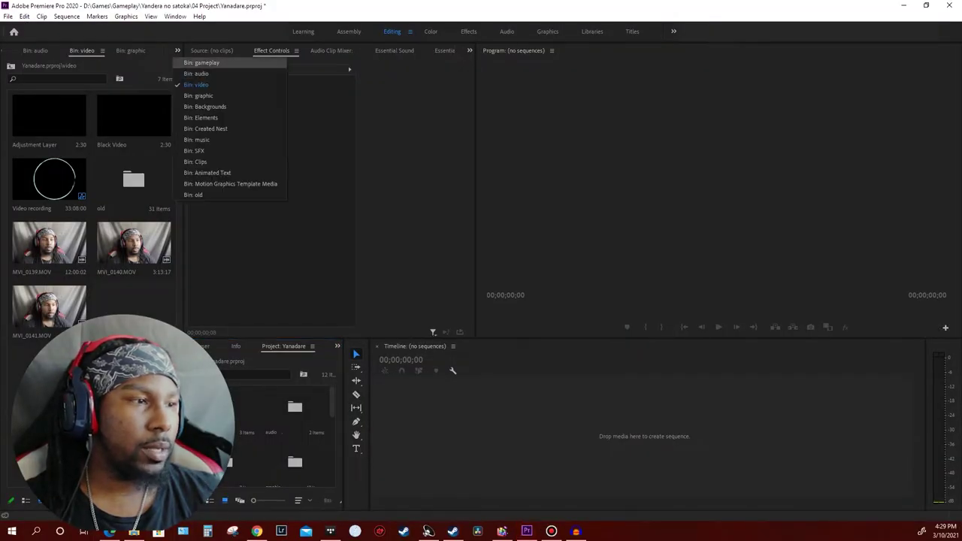
pyautogui.click(210, 63)
pyautogui.click(177, 50)
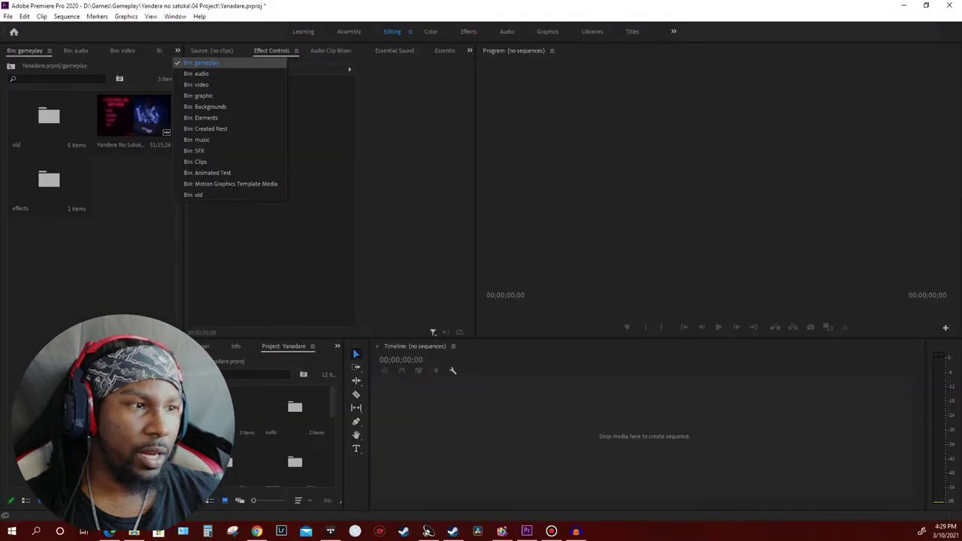
pyautogui.click(202, 63)
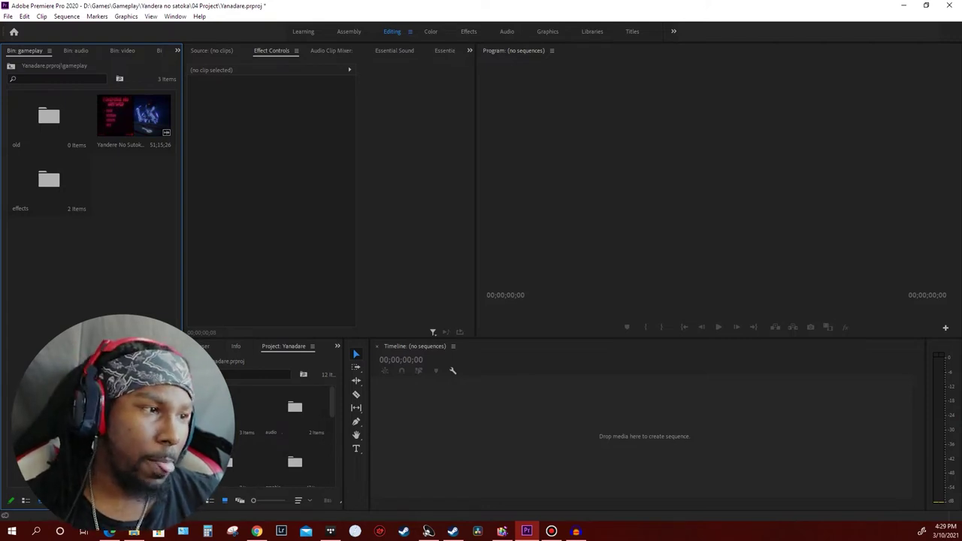
pyautogui.click(134, 116)
# Look through the audio and video bins, then return to the gameplay bin
pyautogui.click(177, 50)
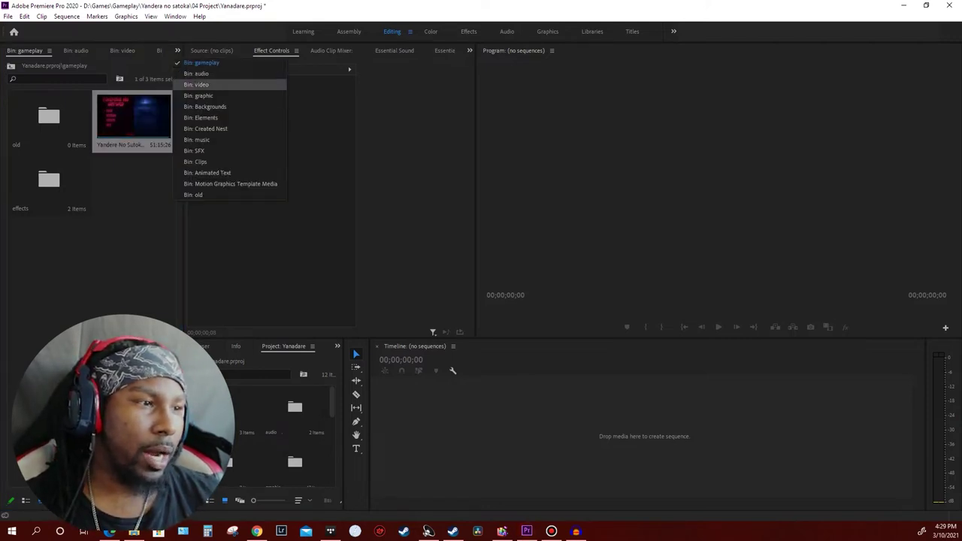
pyautogui.click(196, 73)
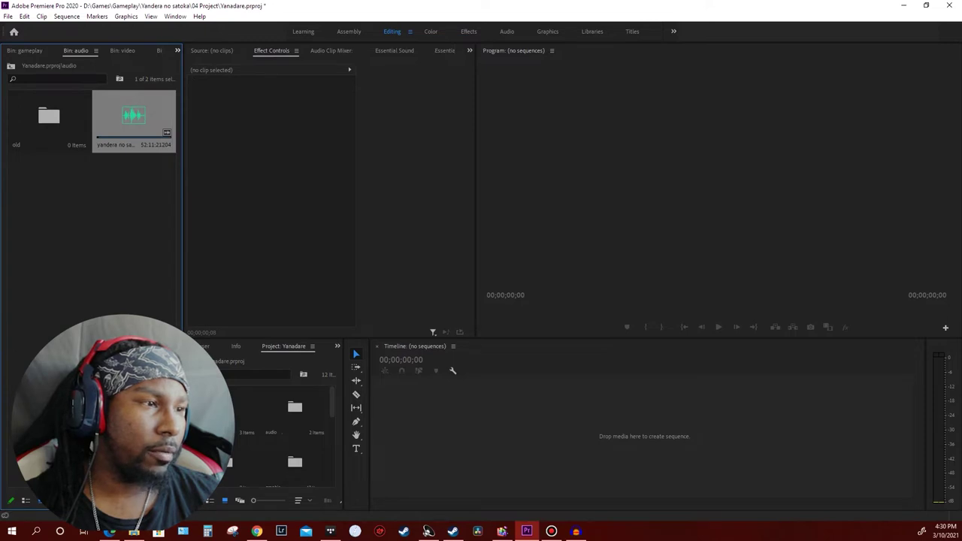
pyautogui.click(178, 50)
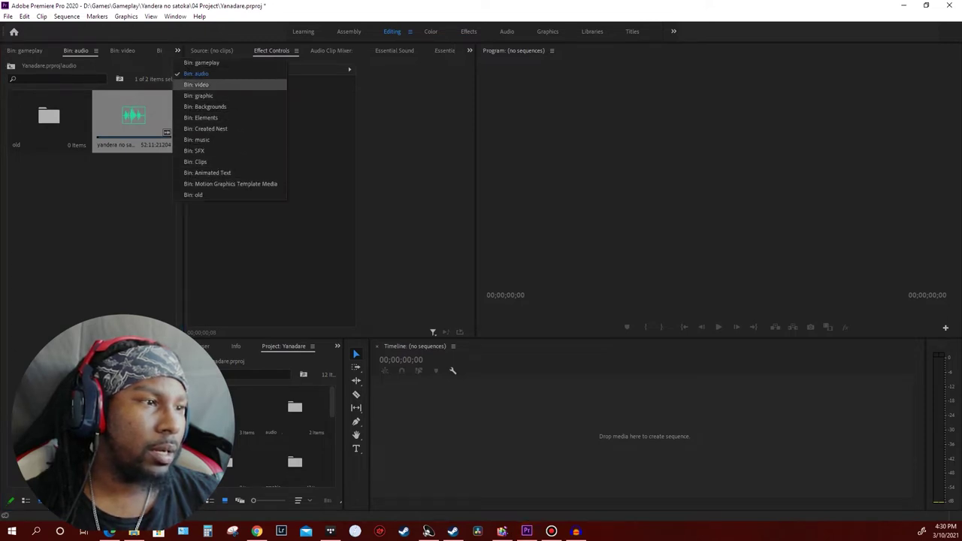
pyautogui.click(196, 84)
pyautogui.click(25, 50)
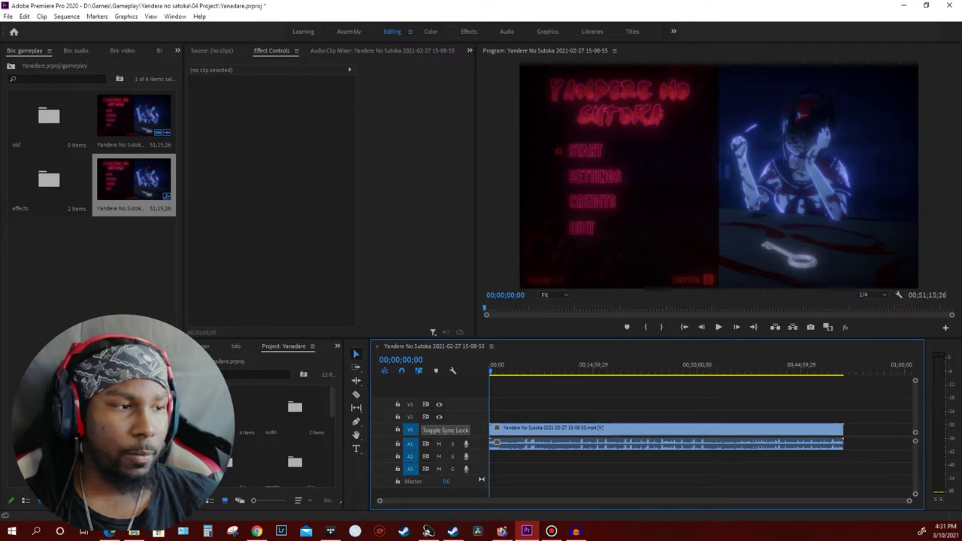
# Replace the date in the sequence name so it reads 'Yandere No Sutoka Seq'
pyautogui.rightClick(133, 184)
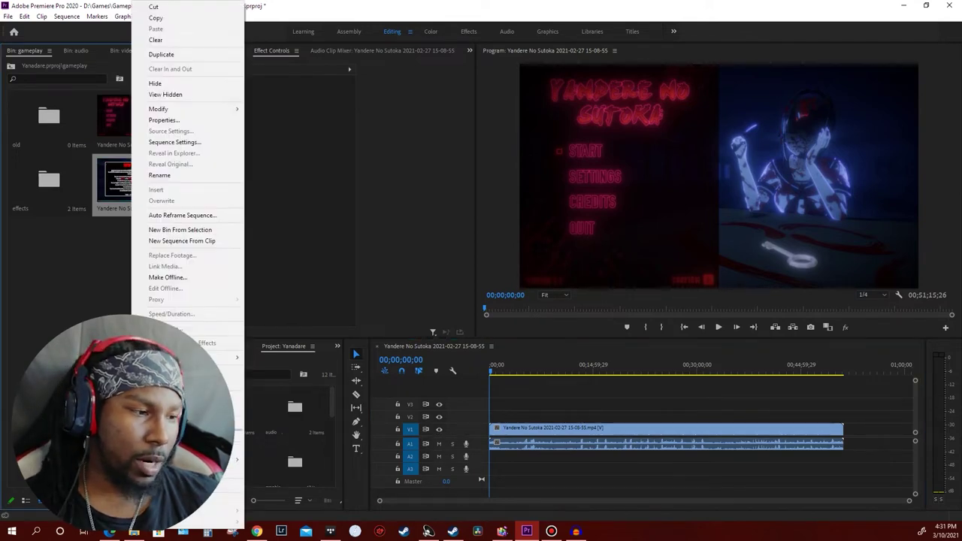
pyautogui.click(160, 175)
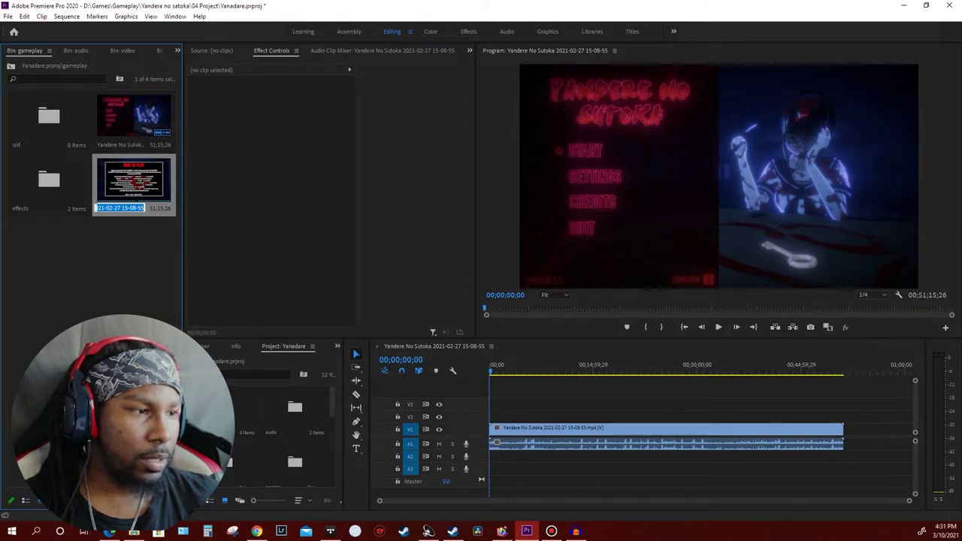
pyautogui.press('Home')
pyautogui.press('BackSpace')
pyautogui.press('BackSpace')
pyautogui.press('BackSpace')
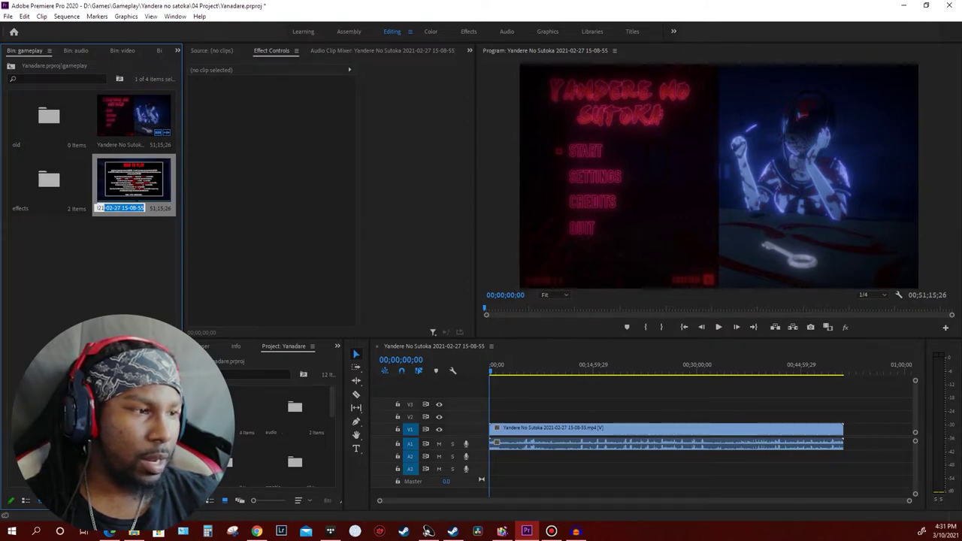
pyautogui.moveTo(143, 207); pyautogui.dragTo(98, 207)
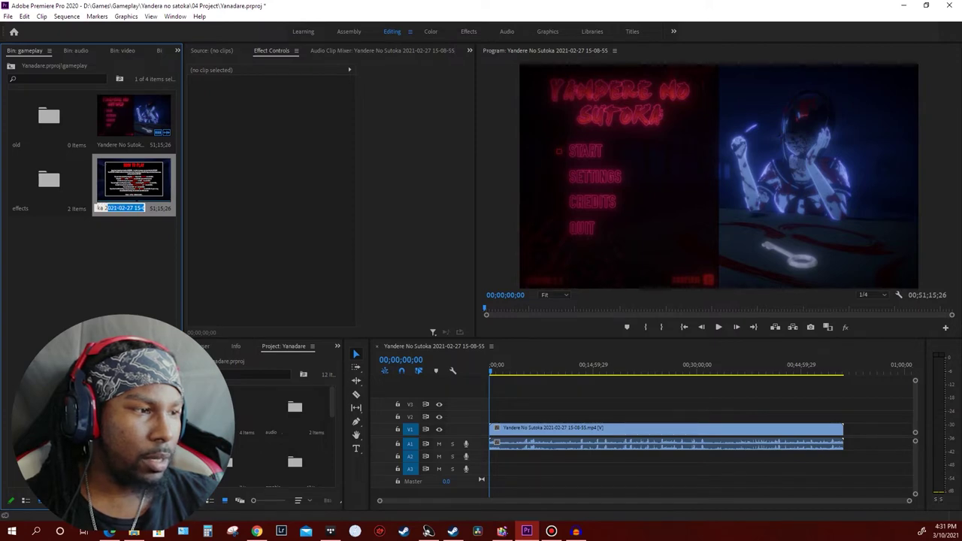
pyautogui.press('BackSpace')
pyautogui.press('Return')
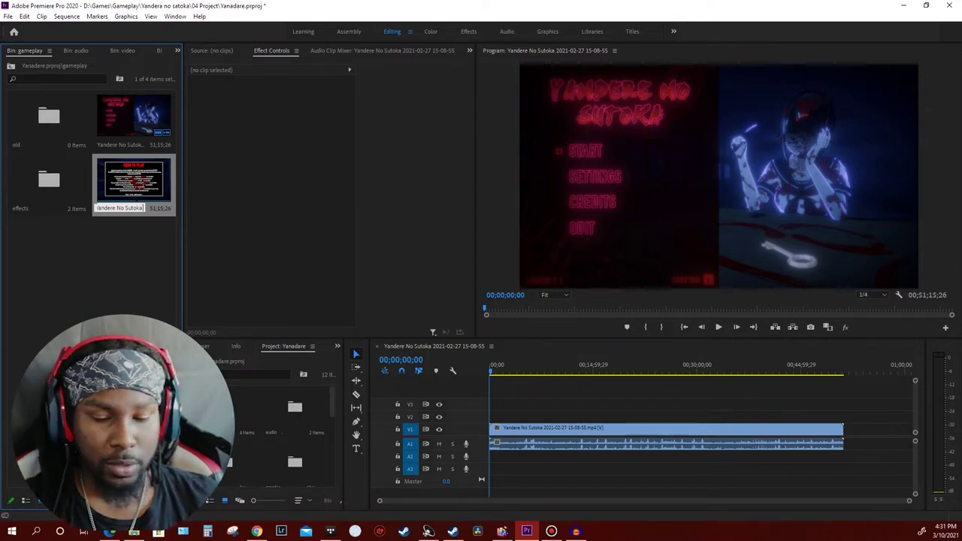
pyautogui.write('Sew')
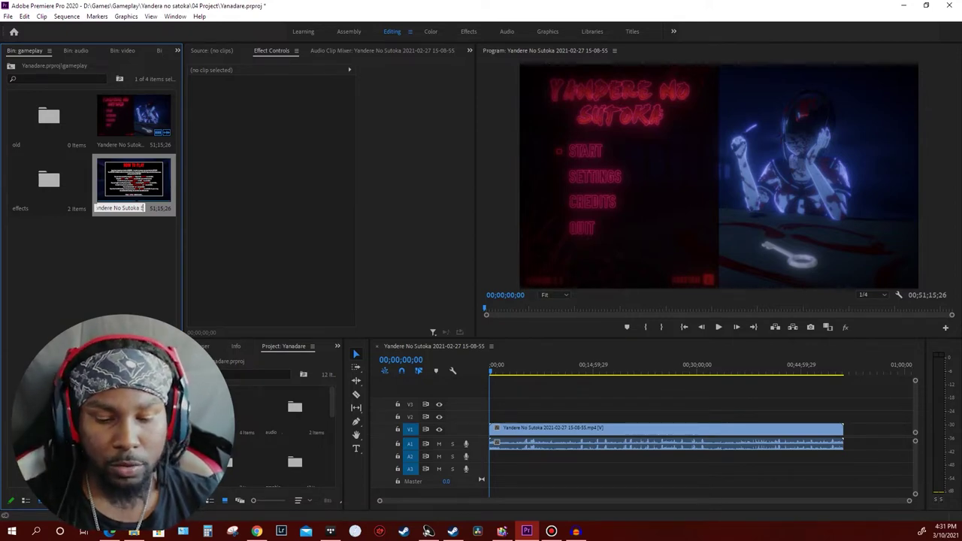
pyautogui.press('BackSpace')
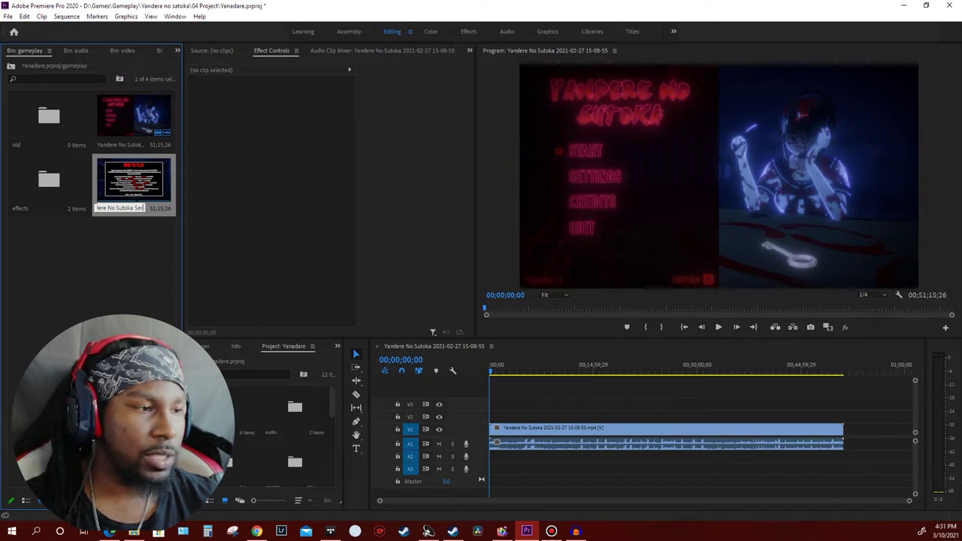
pyautogui.write('q')
pyautogui.press('Return')
# Reorder the gameplay bin items and drop the game audio clip after the video in the timeline
pyautogui.click(135, 119)
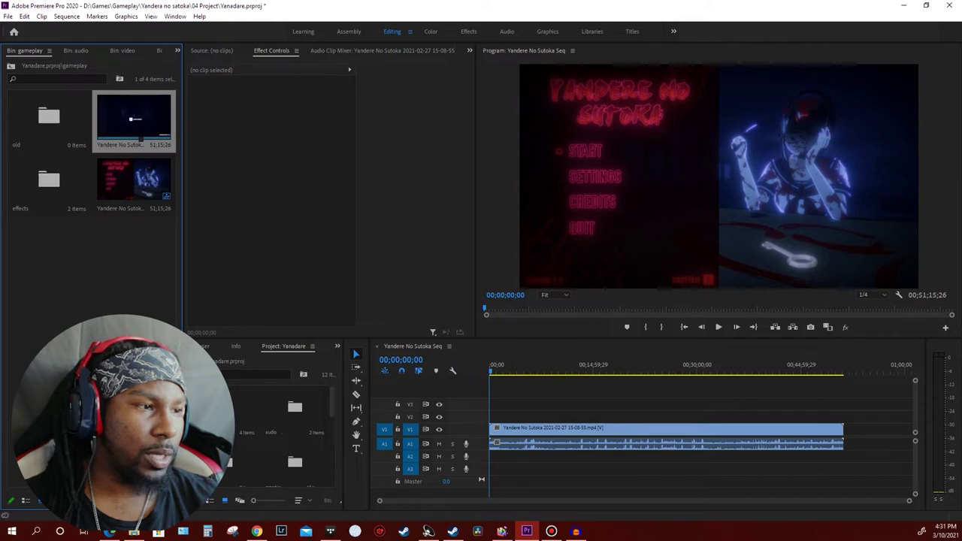
pyautogui.moveTo(135, 119); pyautogui.dragTo(136, 185)
pyautogui.click(90, 263)
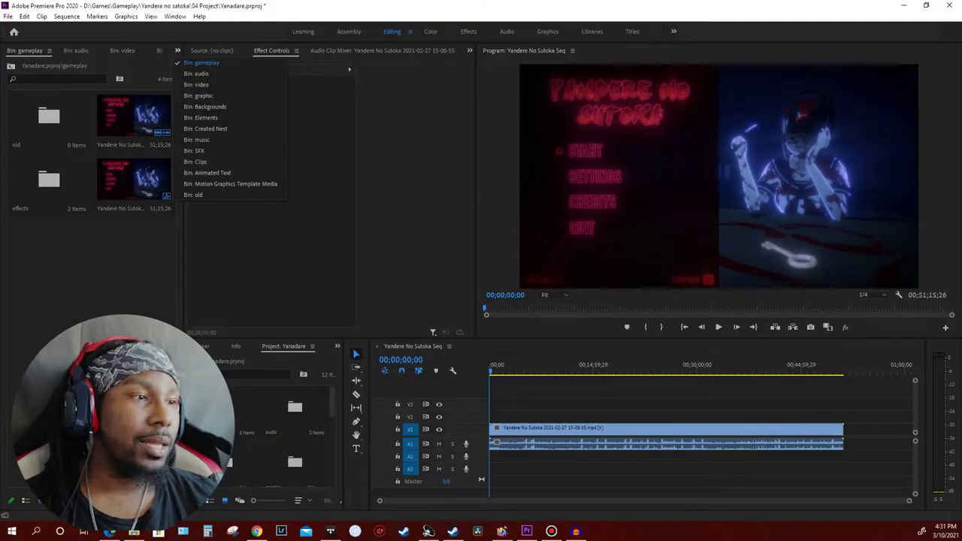
pyautogui.moveTo(134, 116); pyautogui.dragTo(889, 444)
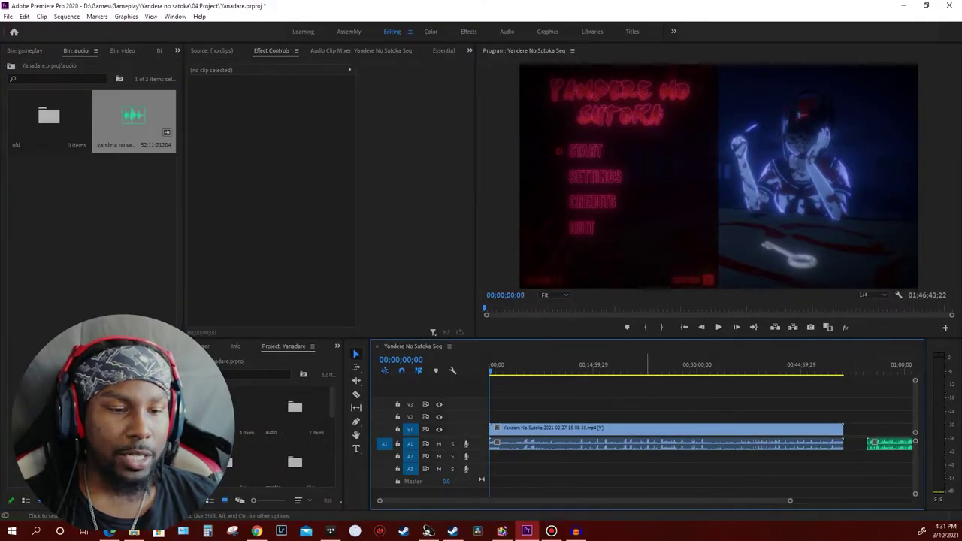
# Move the newly added game audio clip down onto its own audio track
pyautogui.scroll(-3, 702, 444)
pyautogui.scroll(-3, 702, 443)
pyautogui.click(790, 443)
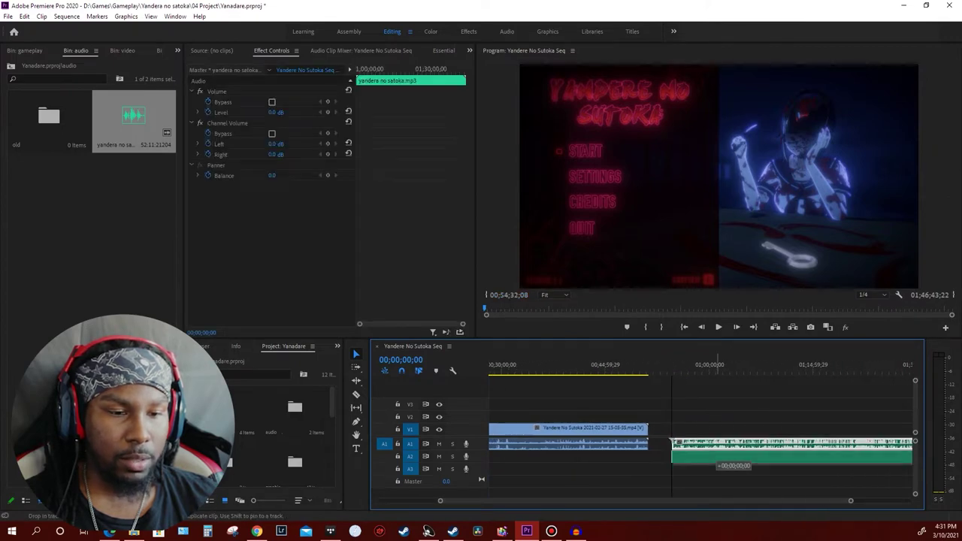
pyautogui.scroll(-2, 703, 451)
pyautogui.moveTo(699, 443); pyautogui.dragTo(699, 456)
pyautogui.scroll(1, 702, 451)
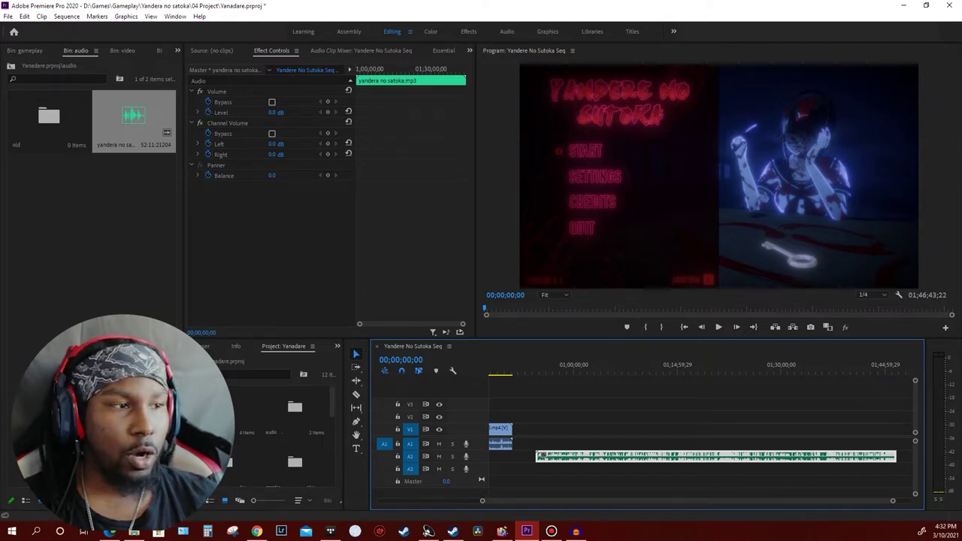
# Place MVI_0139.MOV from the video bin on track V2 and select it with the game audio
pyautogui.click(118, 50)
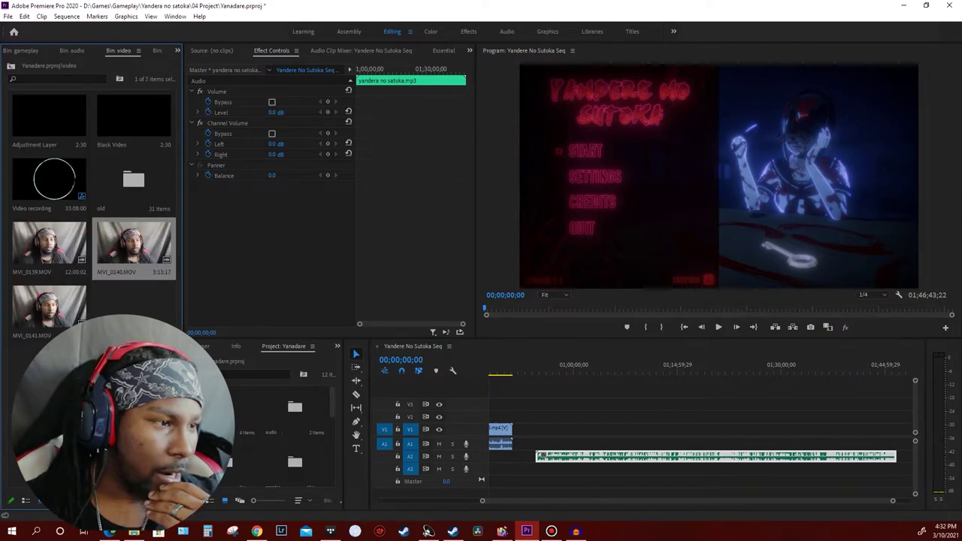
pyautogui.moveTo(49, 242); pyautogui.dragTo(624, 403)
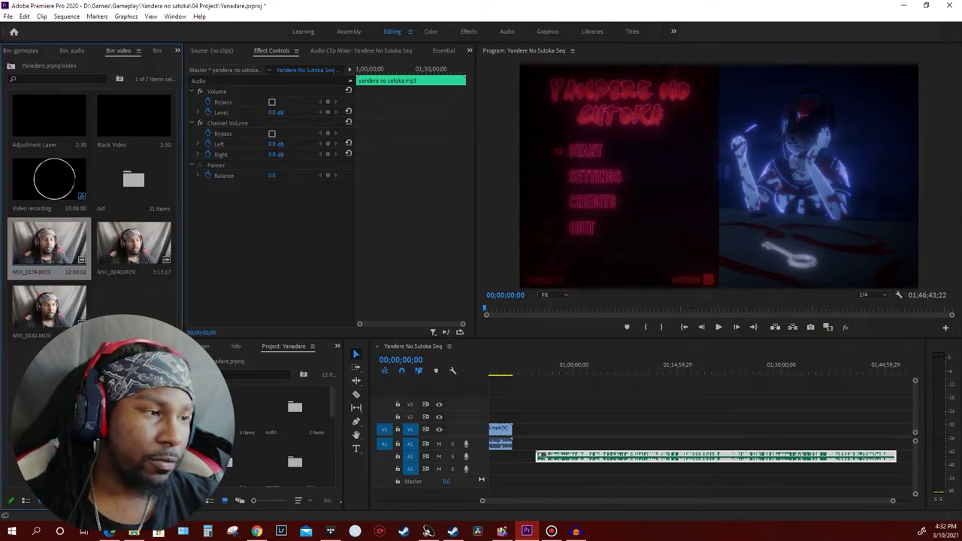
pyautogui.moveTo(623, 403)
pyautogui.mouseDown()
pyautogui.moveTo(654, 427)
pyautogui.moveTo(662, 414)
pyautogui.mouseUp()
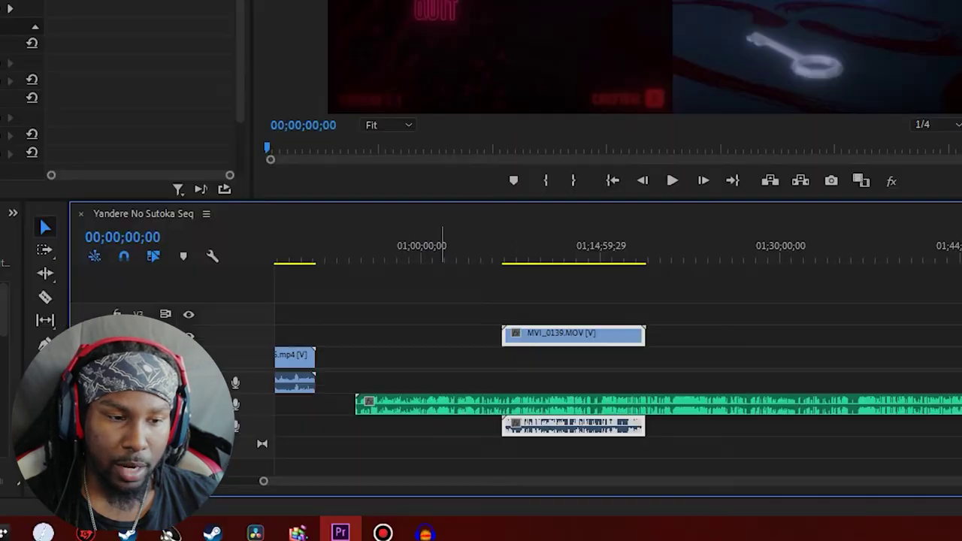
pyautogui.moveTo(584, 402); pyautogui.dragTo(642, 464)
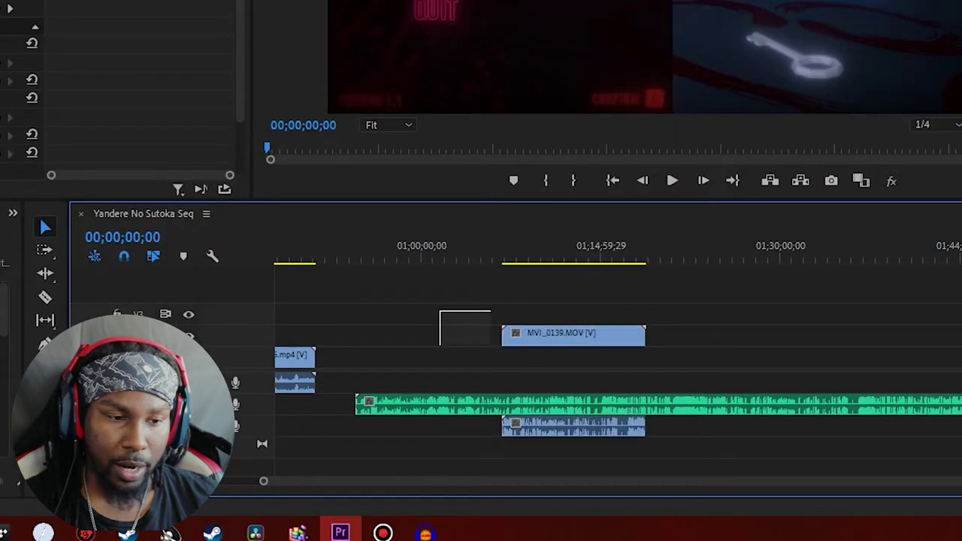
pyautogui.moveTo(540, 417); pyautogui.dragTo(533, 417)
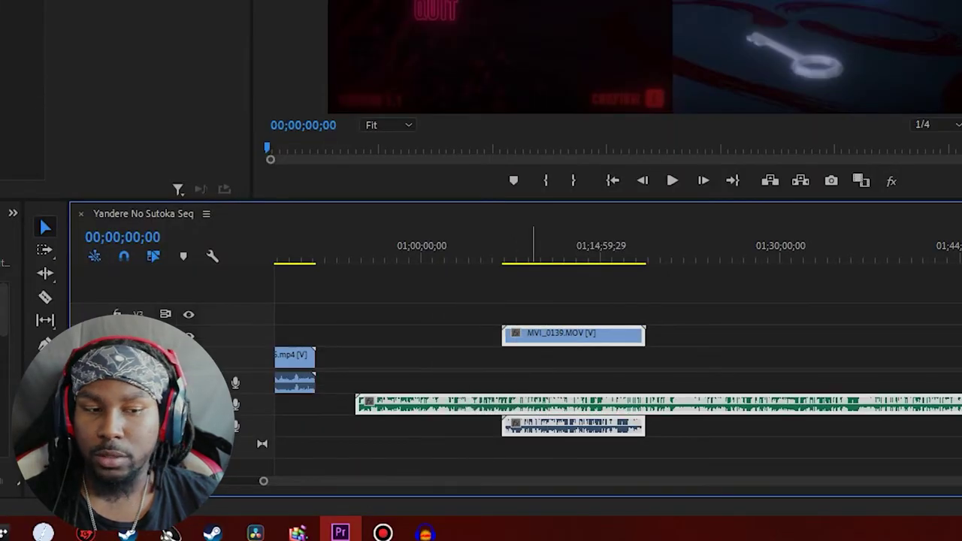
pyautogui.rightClick(659, 416)
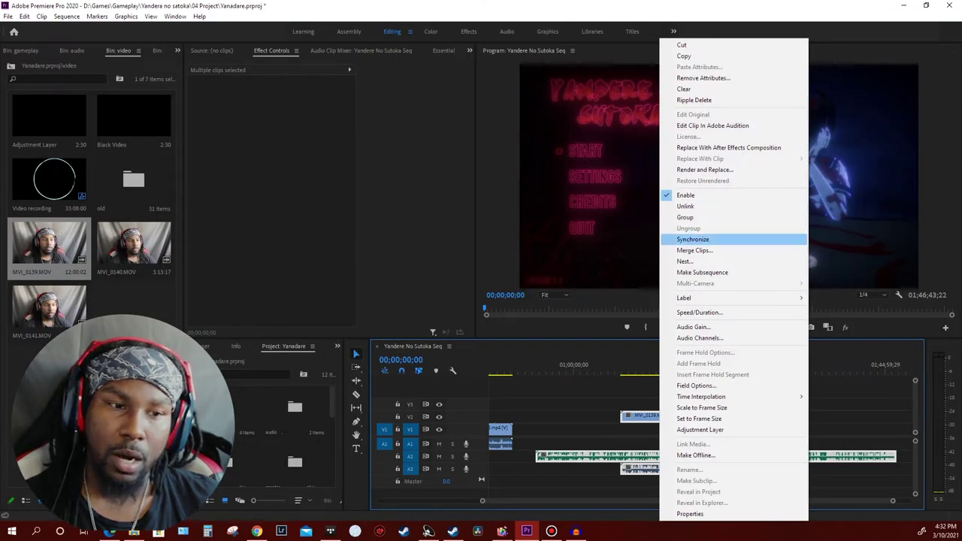
# Synchronize MVI_0139.MOV with the game audio by Audio, using Track Channel 2
pyautogui.click(693, 239)
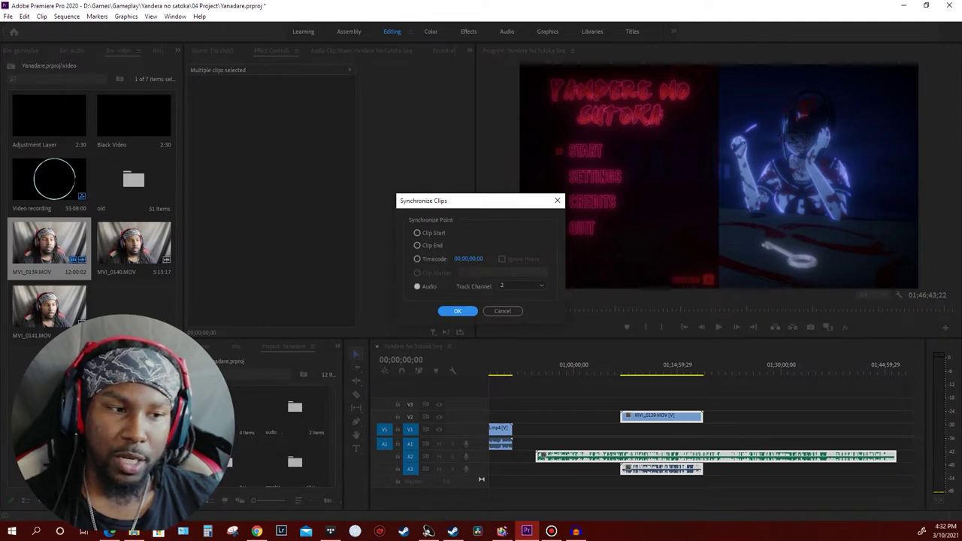
pyautogui.click(522, 286)
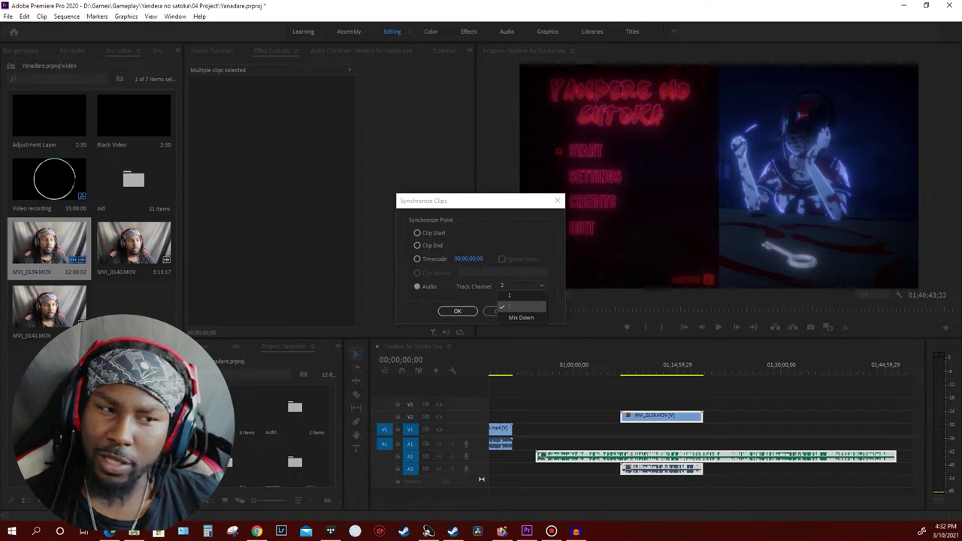
pyautogui.click(519, 307)
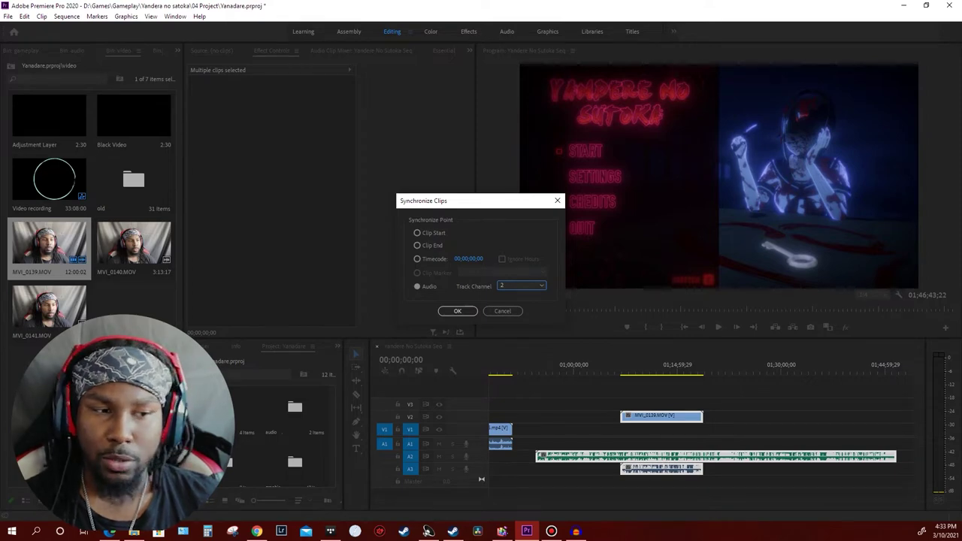
pyautogui.click(457, 310)
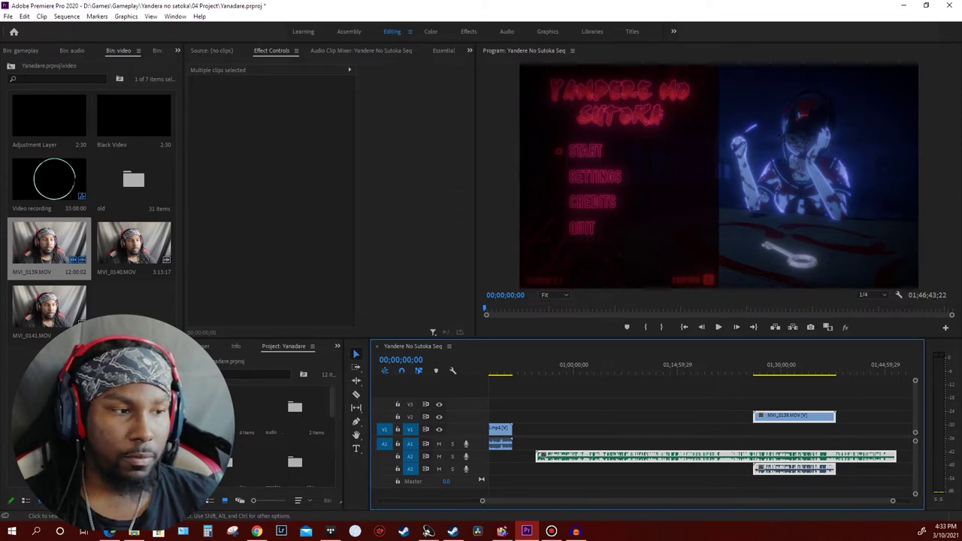
pyautogui.moveTo(893, 501); pyautogui.dragTo(780, 500)
# Move the playhead to the synced MVI_0139 webcam clip and inspect it zoomed in
pyautogui.moveTo(631, 500); pyautogui.dragTo(688, 500)
pyautogui.click(632, 366)
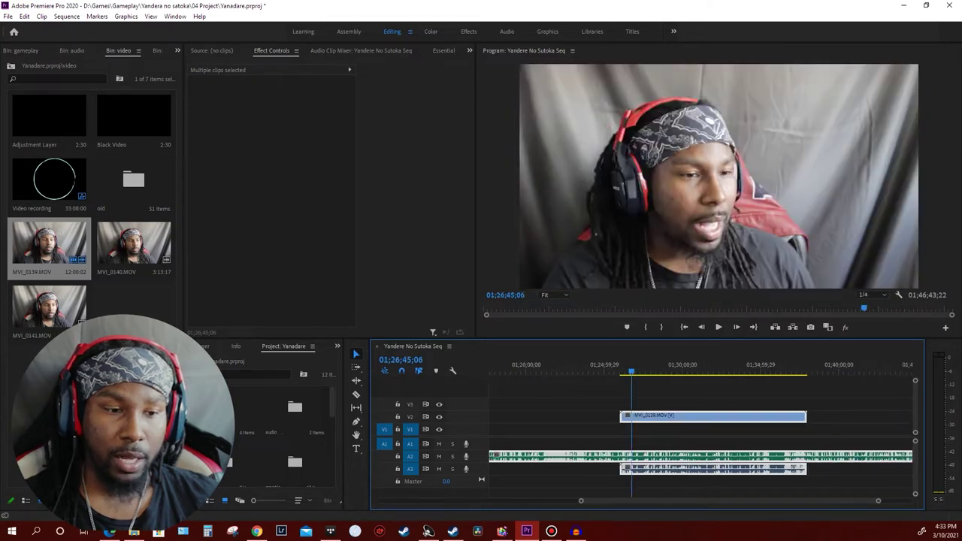
pyautogui.moveTo(571, 500); pyautogui.dragTo(629, 500)
pyautogui.press('=')
pyautogui.press('=')
pyautogui.press('=')
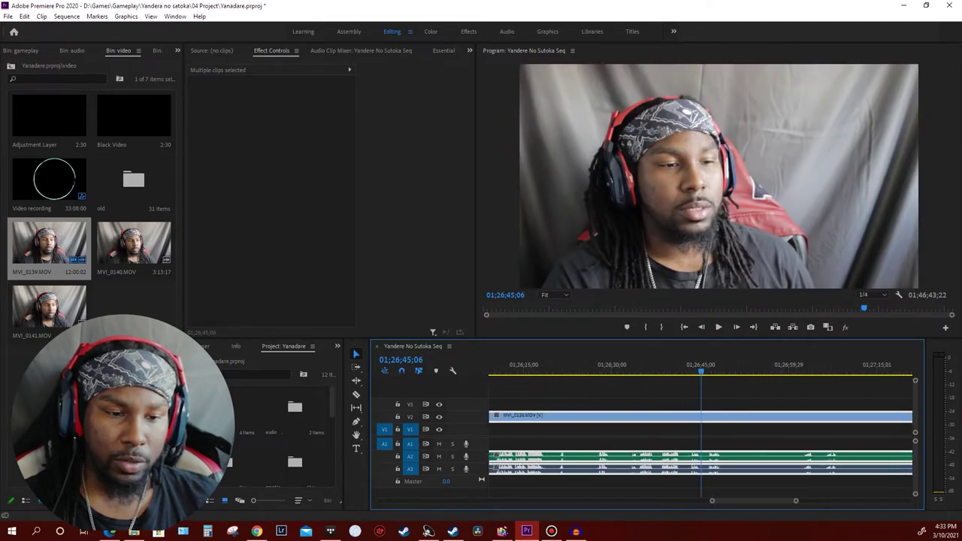
pyautogui.press('=')
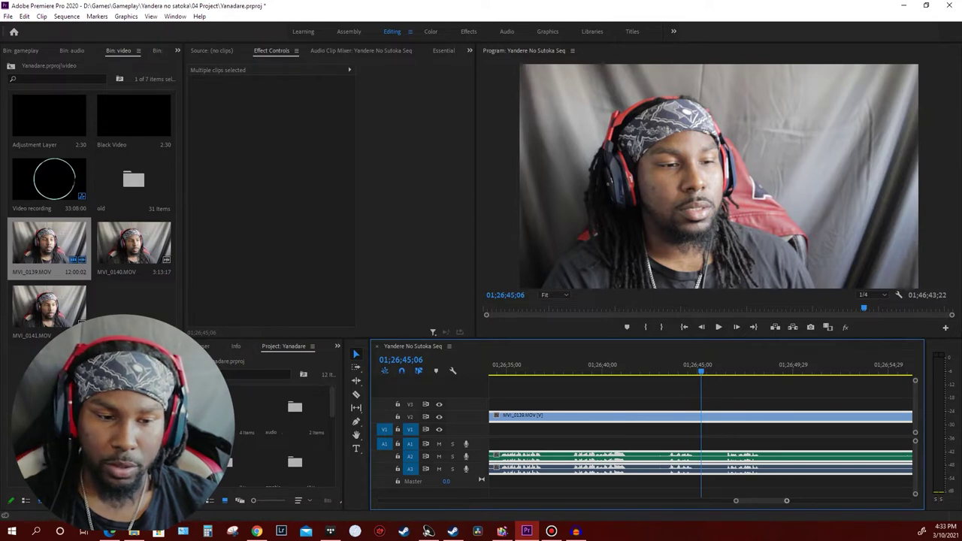
pyautogui.press('-')
pyautogui.press('-')
pyautogui.press('-')
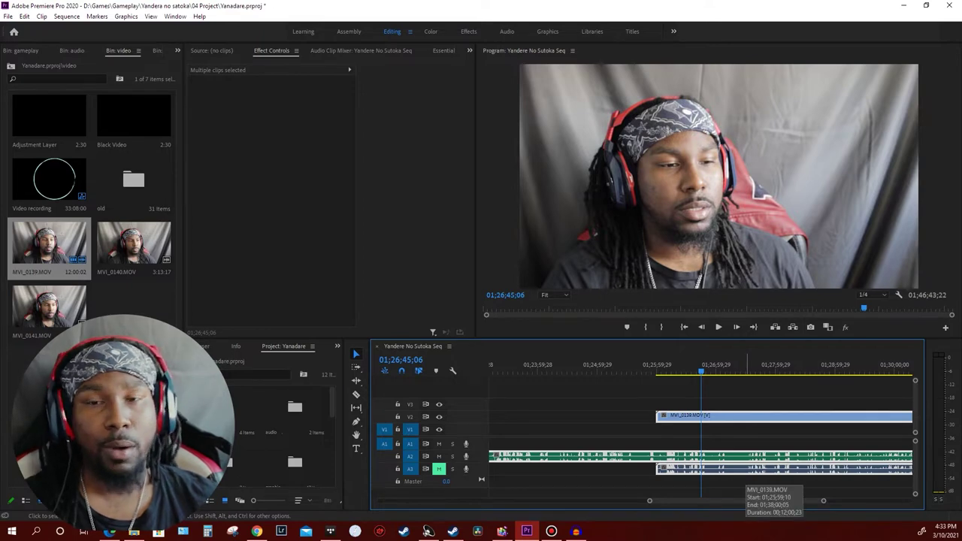
pyautogui.press('-')
pyautogui.press('-')
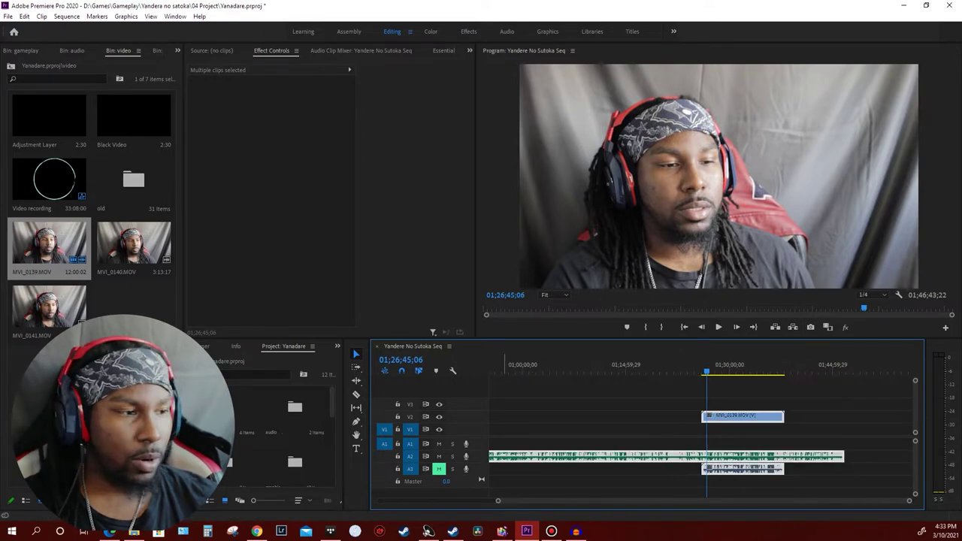
# Drop MVI_0140.MOV after MVI_0139, deselect it, and return the playhead to MVI_0139's start
pyautogui.moveTo(133, 242); pyautogui.dragTo(797, 417)
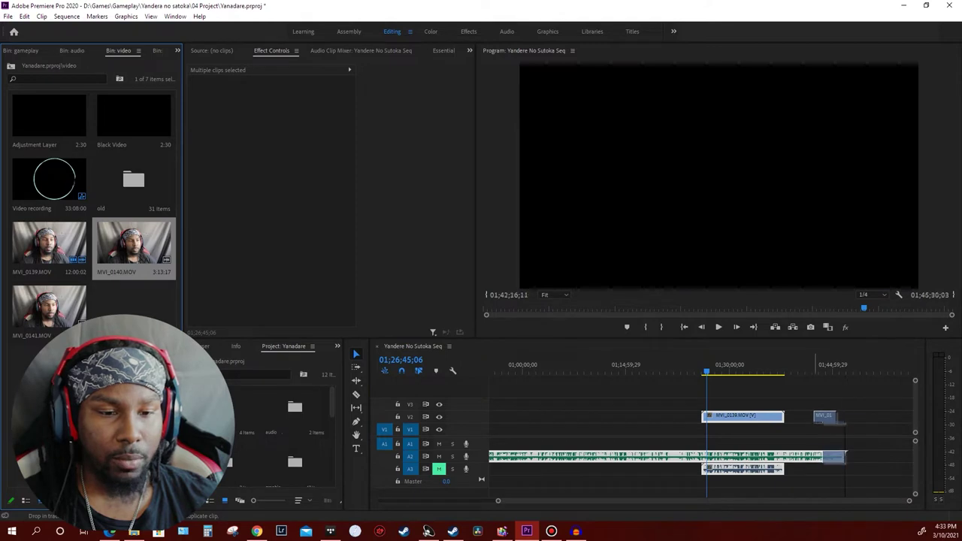
pyautogui.moveTo(802, 417)
pyautogui.mouseDown()
pyautogui.moveTo(806, 406)
pyautogui.moveTo(804, 416)
pyautogui.mouseUp()
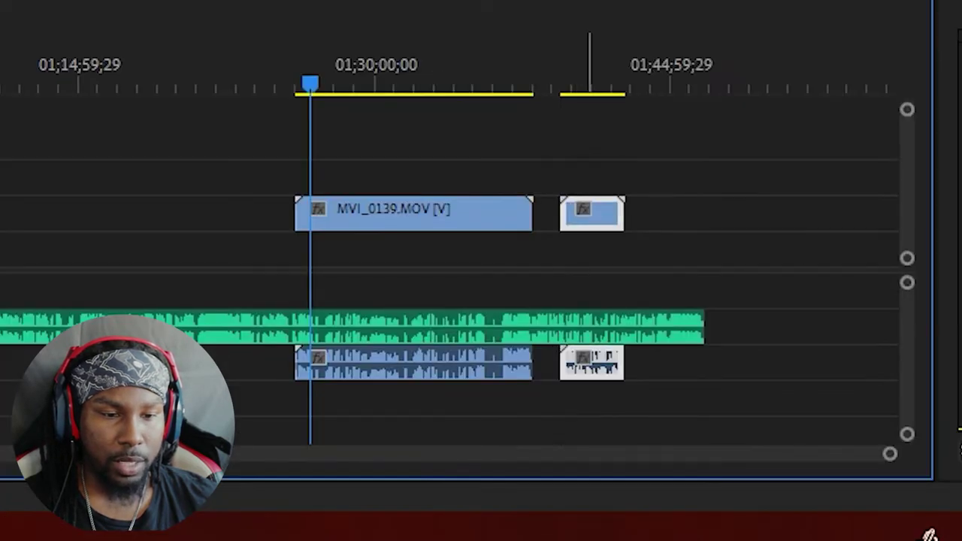
pyautogui.moveTo(591, 218); pyautogui.dragTo(592, 218)
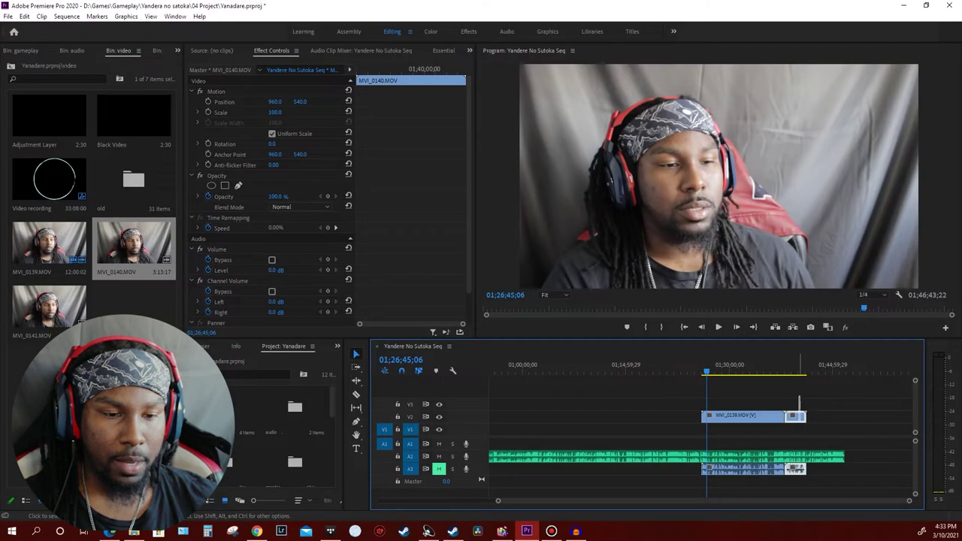
pyautogui.hotkey('ctrl', 'shift', 'a')
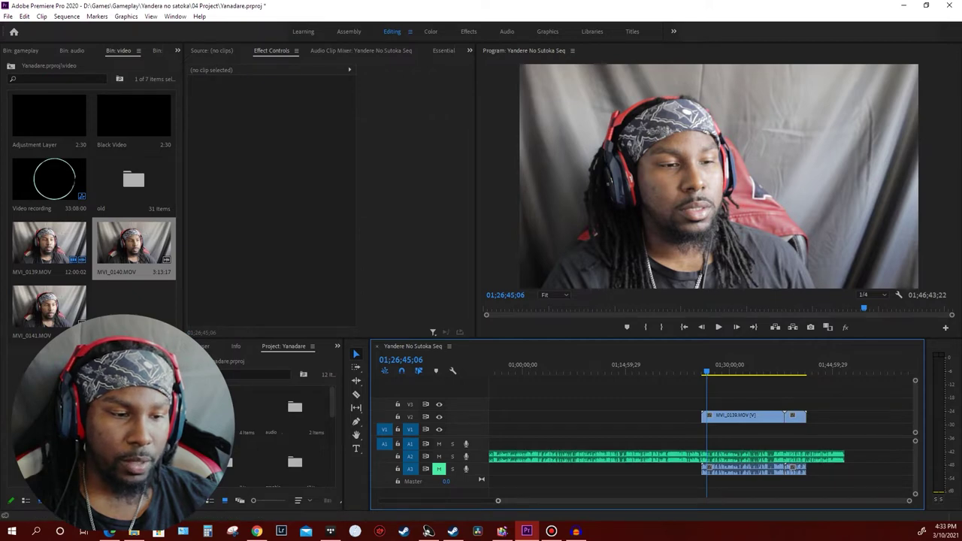
pyautogui.press('-')
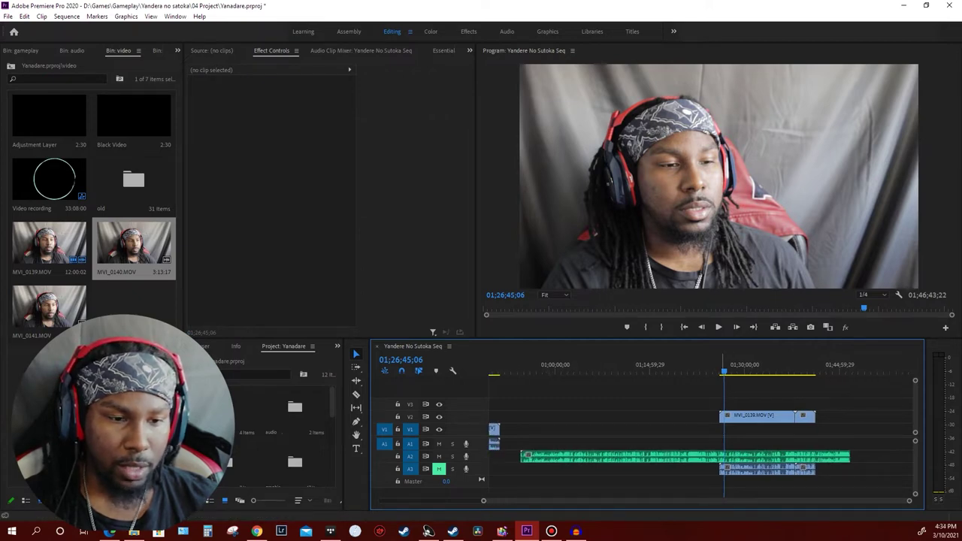
pyautogui.press('Up')
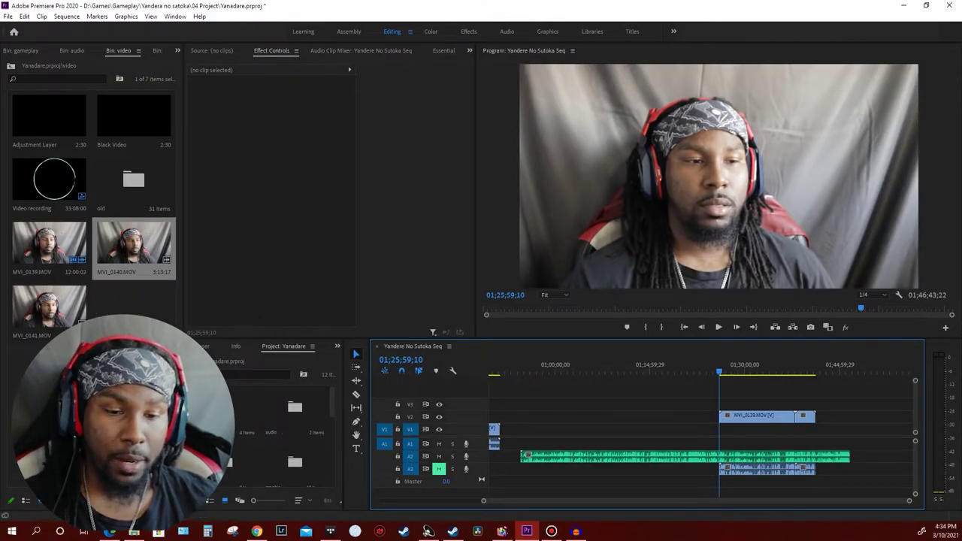
pyautogui.press('=')
pyautogui.press('=')
pyautogui.press('=')
pyautogui.press('=')
pyautogui.press('=')
# Razor-cut yandere no satoka.mp3 at the playhead and shift the earlier piece left
pyautogui.click(774, 457)
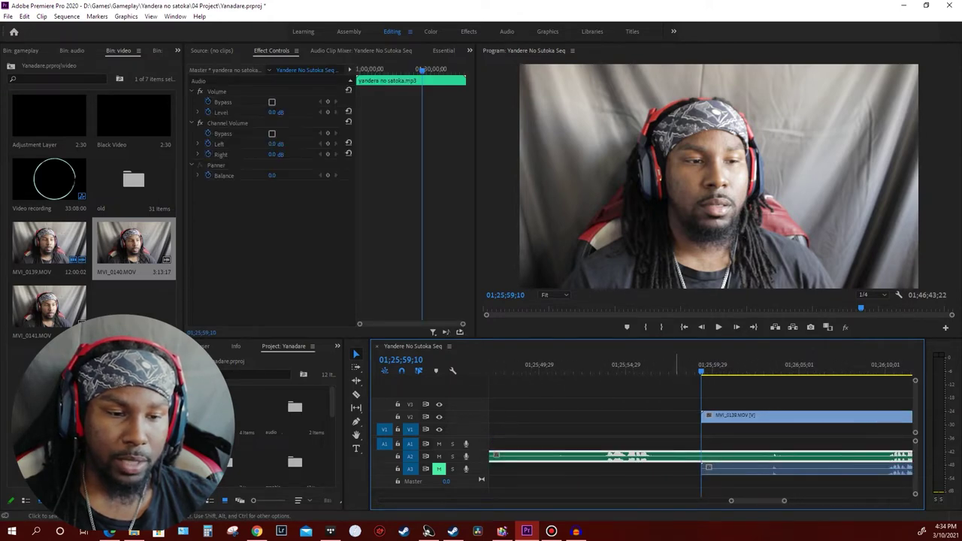
pyautogui.click(356, 394)
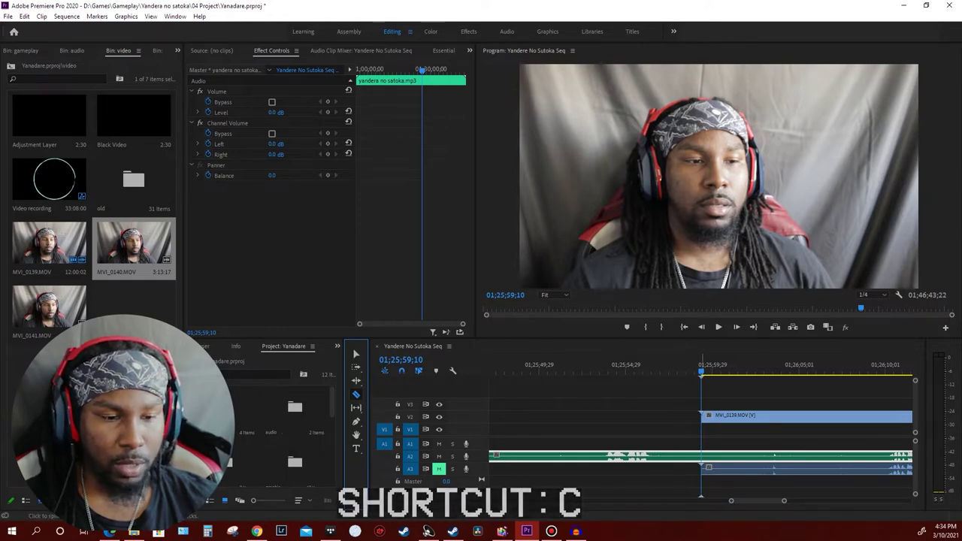
pyautogui.click(706, 466)
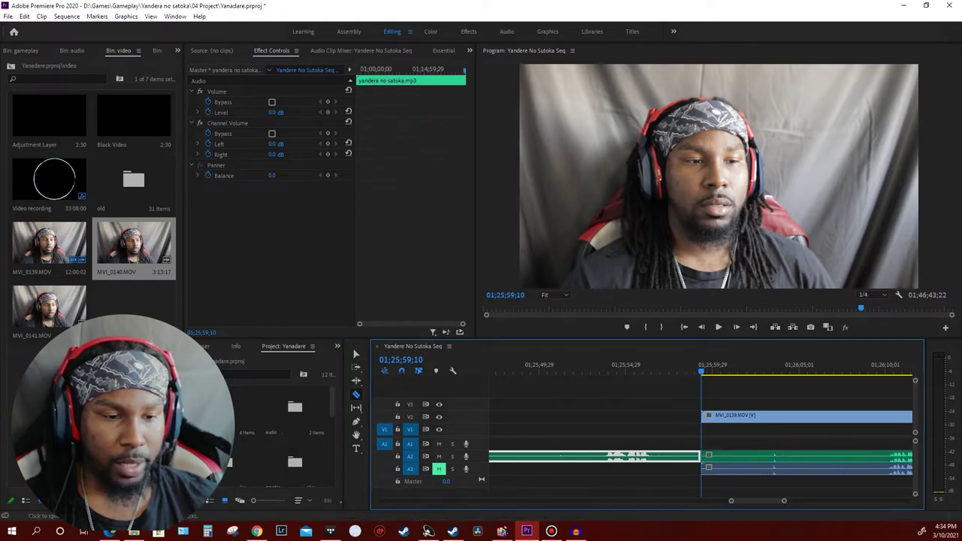
pyautogui.press('v')
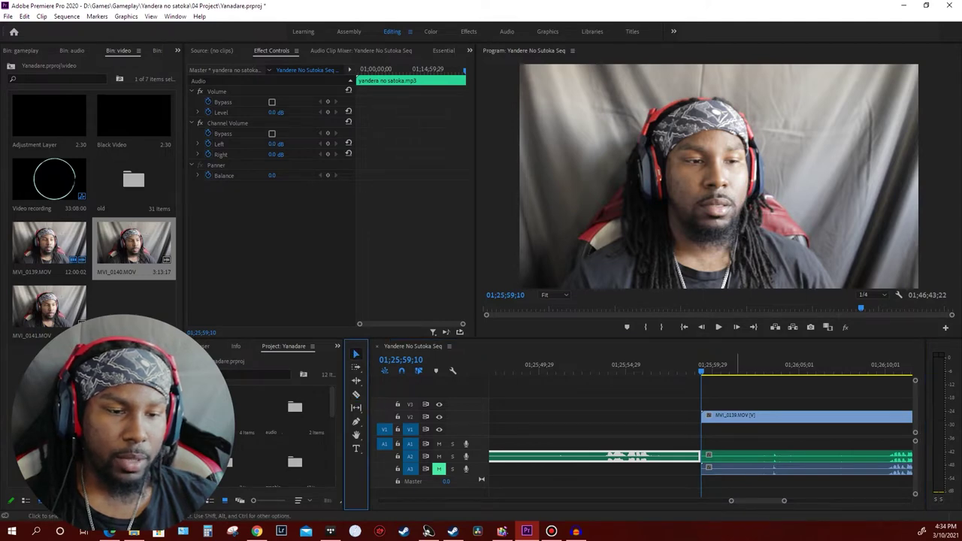
pyautogui.press('-')
pyautogui.press('-')
pyautogui.press('-')
pyautogui.press('-')
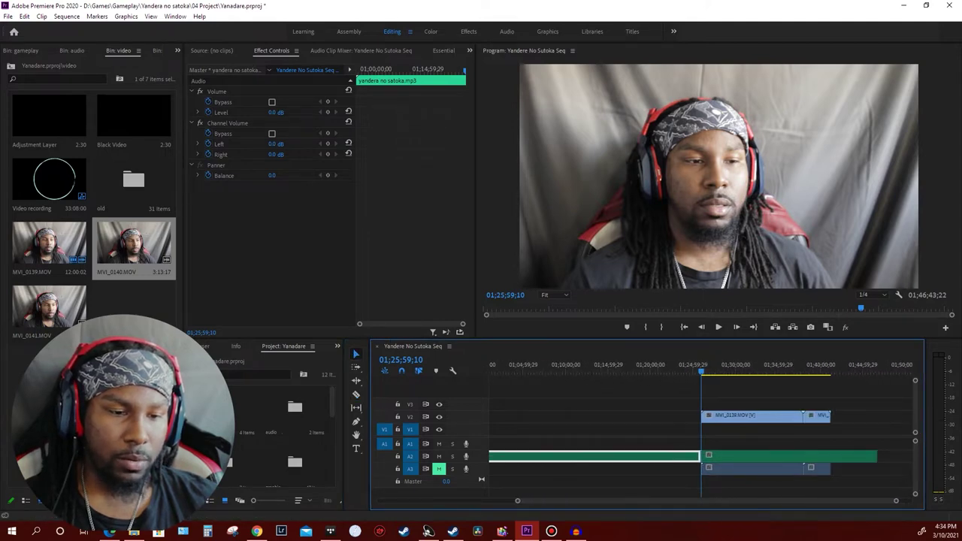
pyautogui.press('-')
pyautogui.press('-')
pyautogui.moveTo(678, 456); pyautogui.dragTo(668, 456)
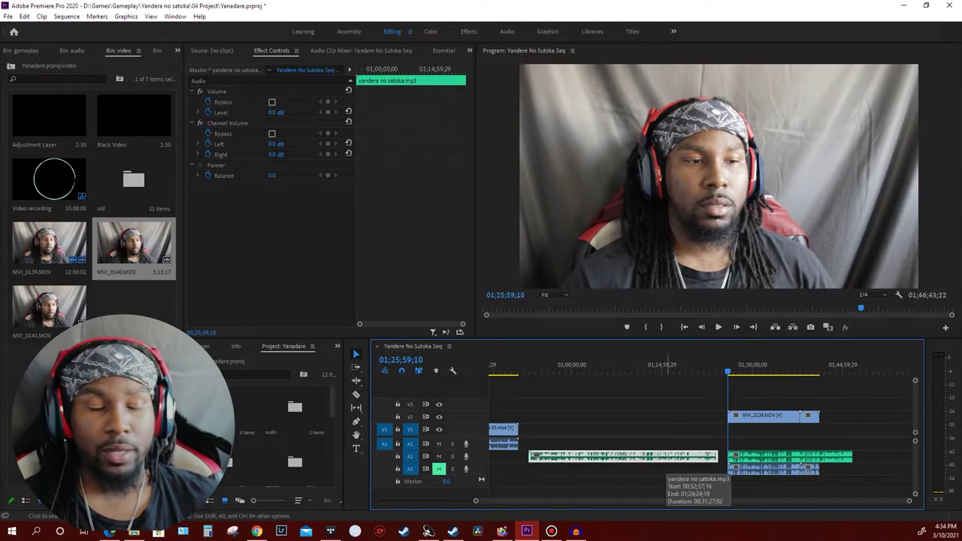
pyautogui.click(133, 248)
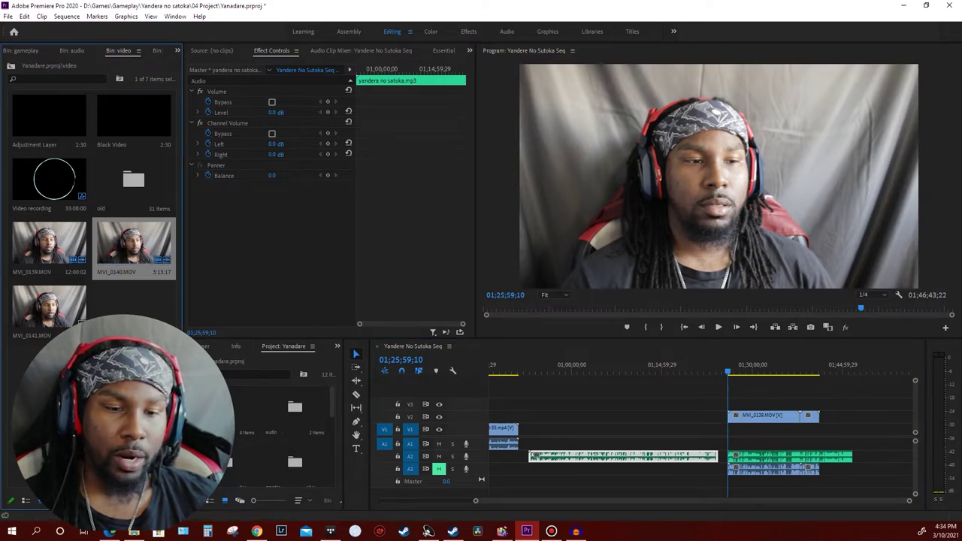
# Add MVI_0140.MOV near the sequence end and synchronize it with MVI_0139 by audio
pyautogui.hotkey('shift', '3')
pyautogui.press('=')
pyautogui.press('=')
pyautogui.press('=')
pyautogui.press('=')
pyautogui.press('=')
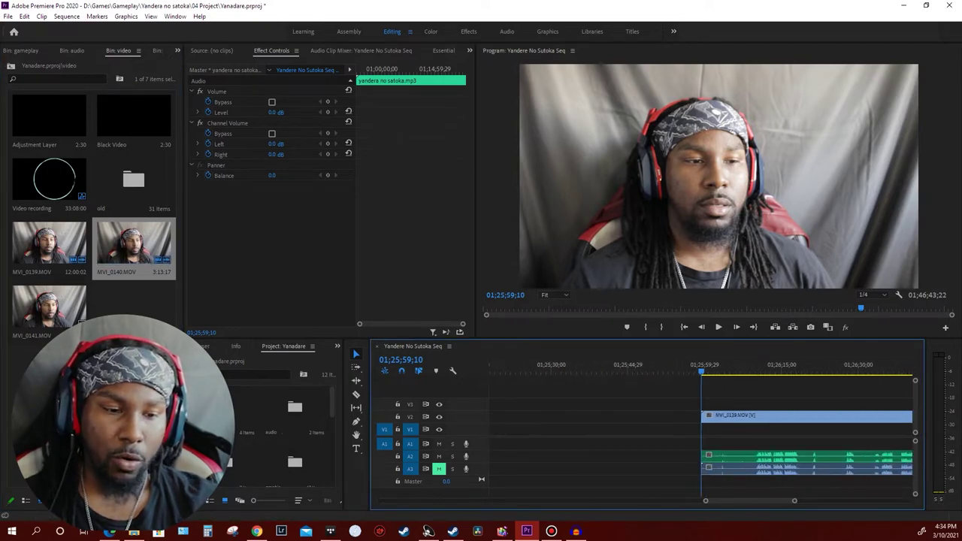
pyautogui.press('-')
pyautogui.press('-')
pyautogui.press('-')
pyautogui.press('-')
pyautogui.moveTo(133, 244); pyautogui.dragTo(887, 442)
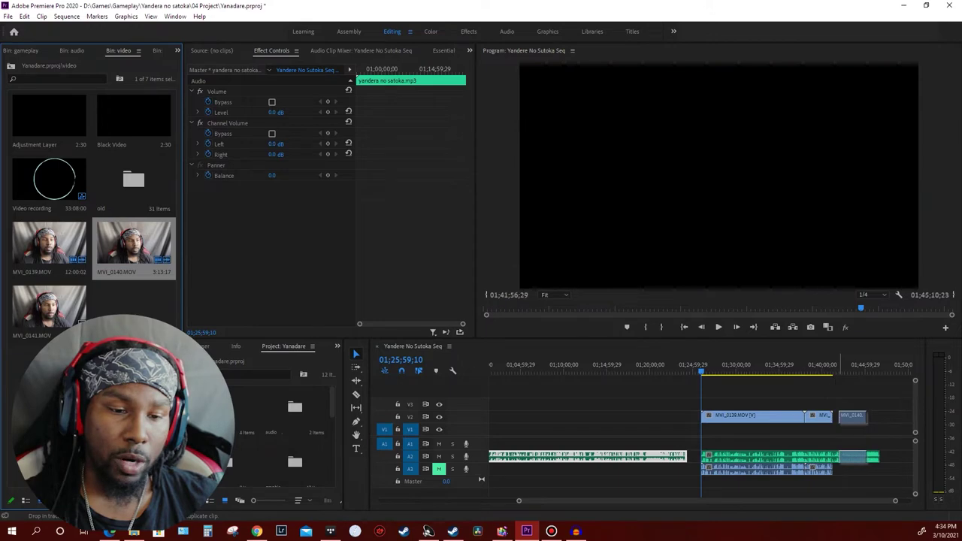
pyautogui.moveTo(894, 434)
pyautogui.mouseDown()
pyautogui.moveTo(858, 403)
pyautogui.moveTo(714, 473)
pyautogui.mouseUp()
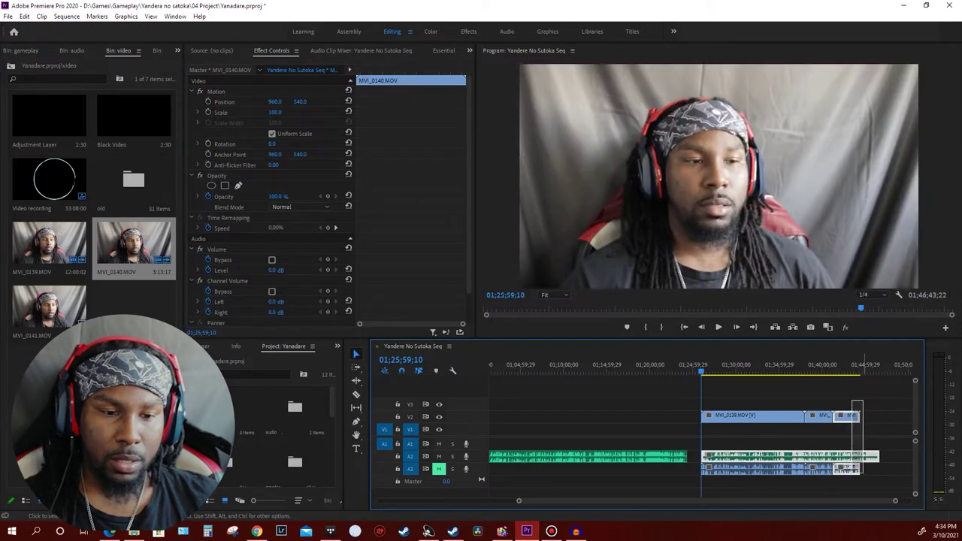
pyautogui.rightClick(826, 417)
pyautogui.click(838, 261)
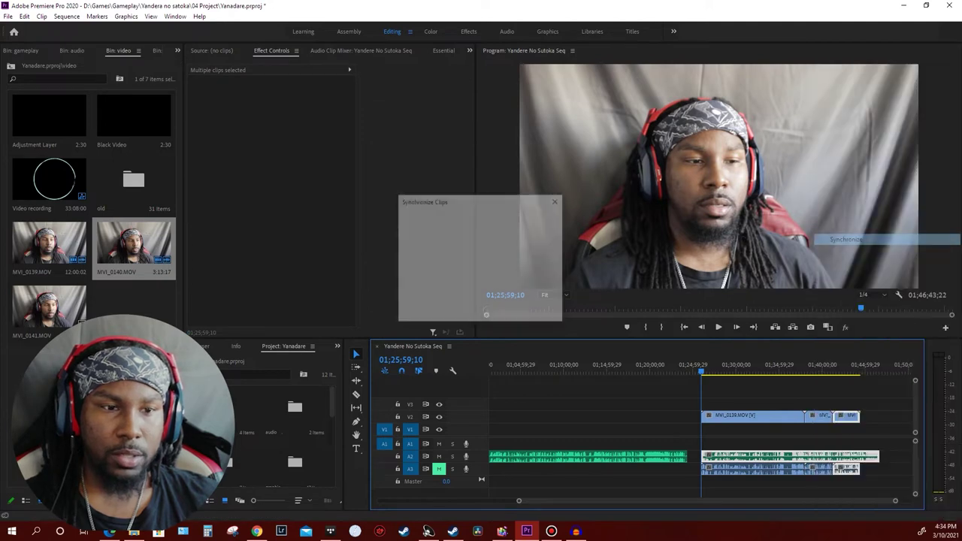
pyautogui.click(457, 311)
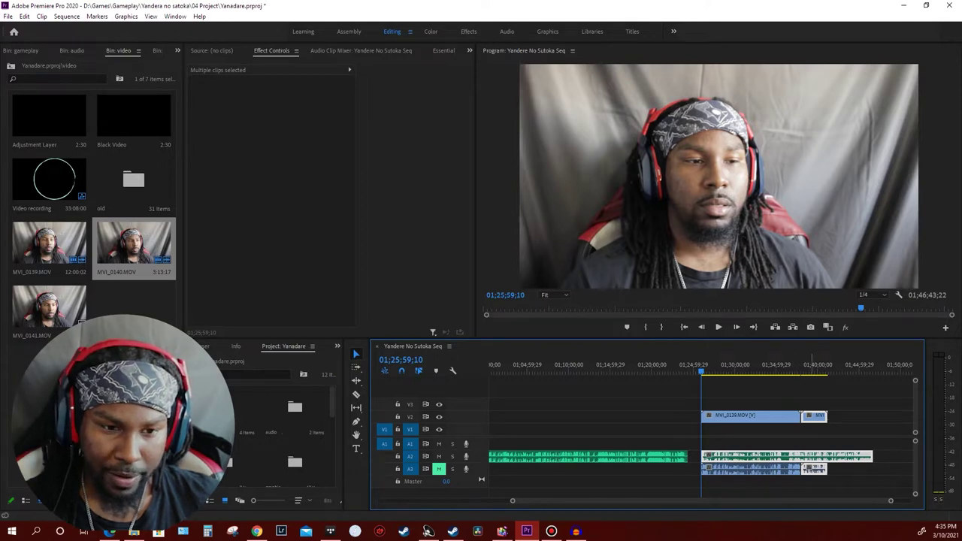
# Check the MVI_0139/MVI_0140 join, then drag MVI_0141.MOV onto the timeline after MVI_0140
pyautogui.click(802, 366)
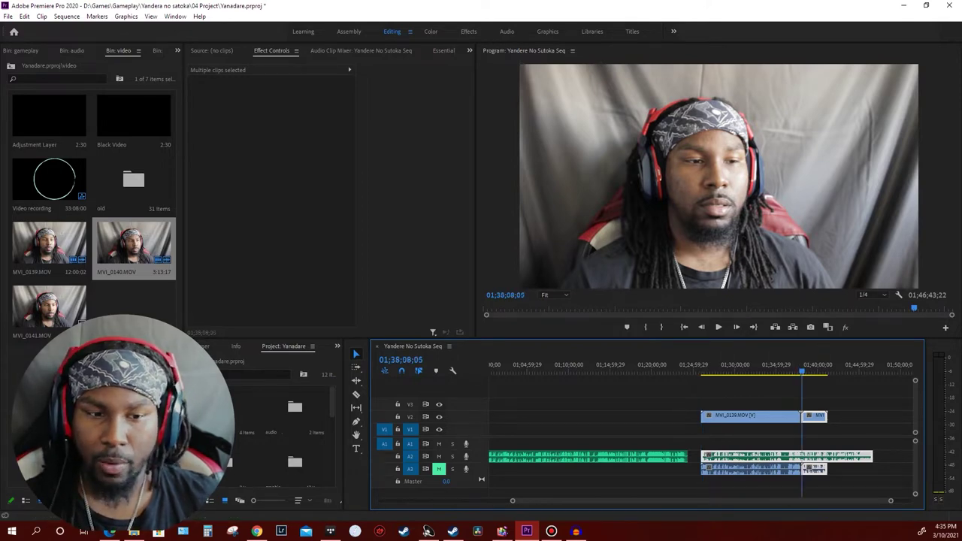
pyautogui.press('=')
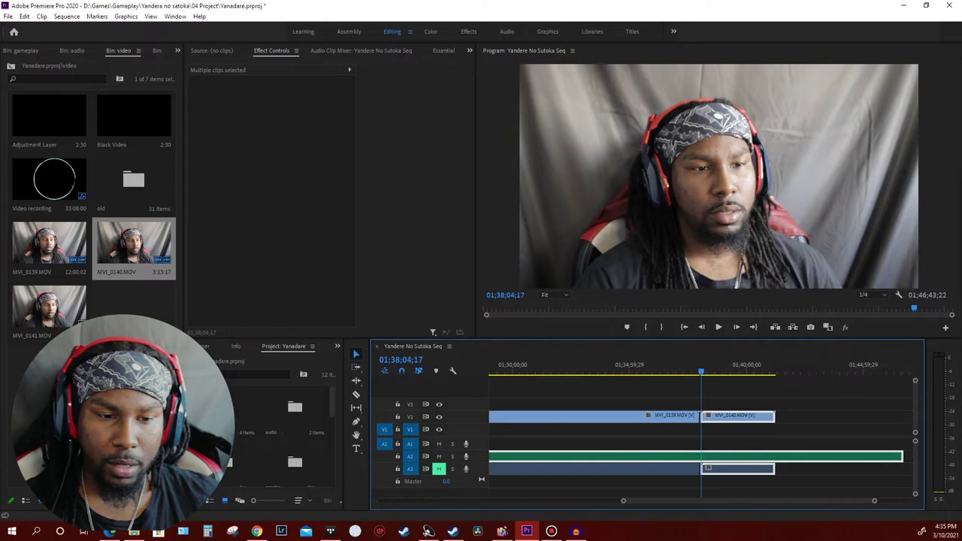
pyautogui.press('=')
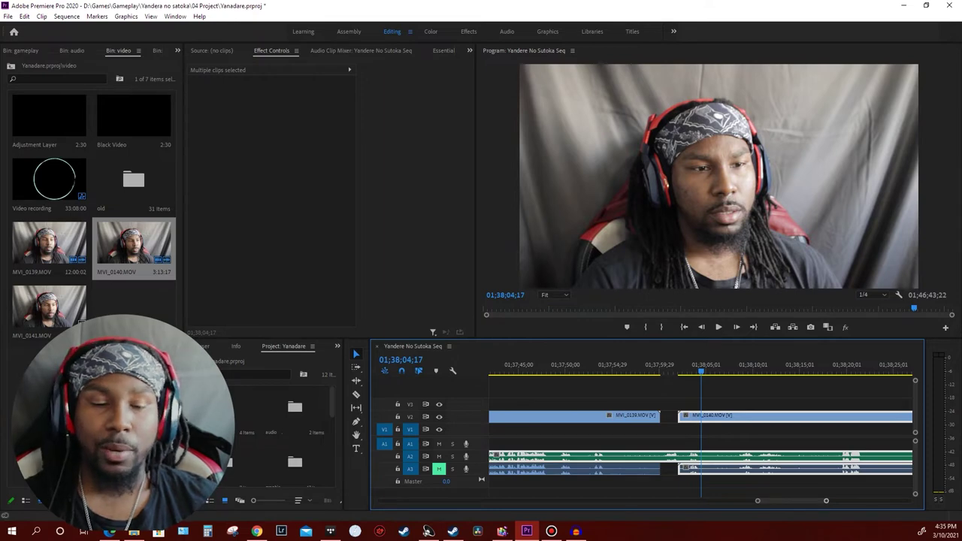
pyautogui.press('-')
pyautogui.press('-')
pyautogui.press('-')
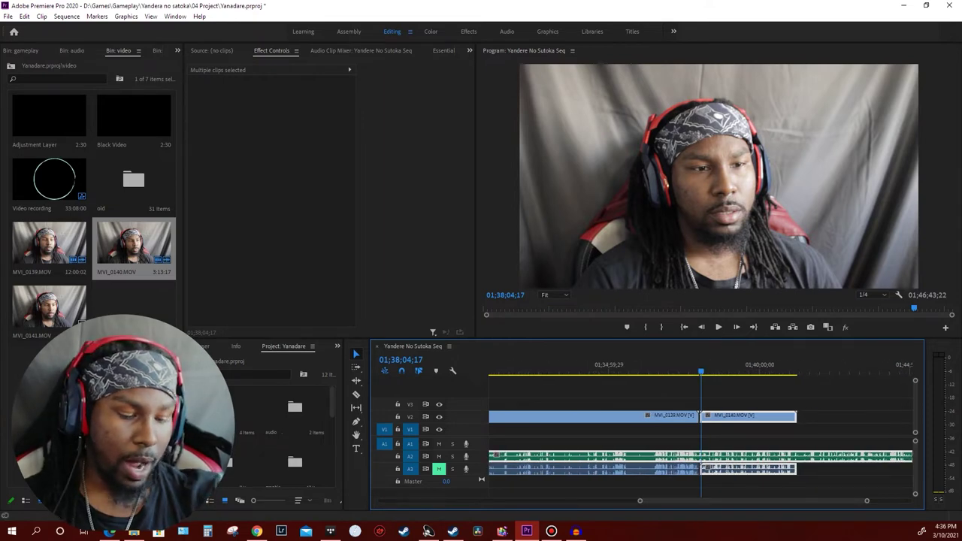
pyautogui.moveTo(49, 308)
pyautogui.mouseDown()
pyautogui.moveTo(804, 416)
pyautogui.moveTo(830, 410)
pyautogui.mouseUp()
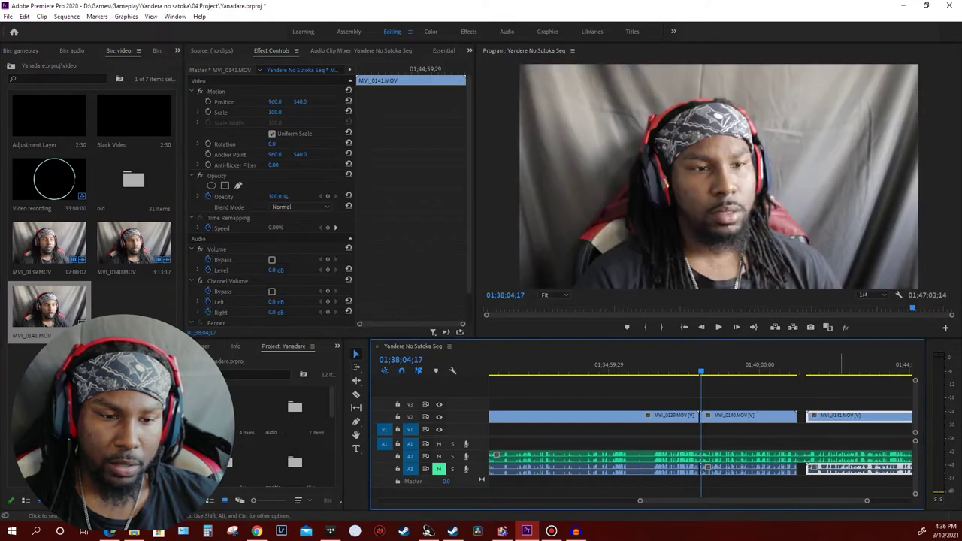
pyautogui.moveTo(830, 410); pyautogui.dragTo(833, 434)
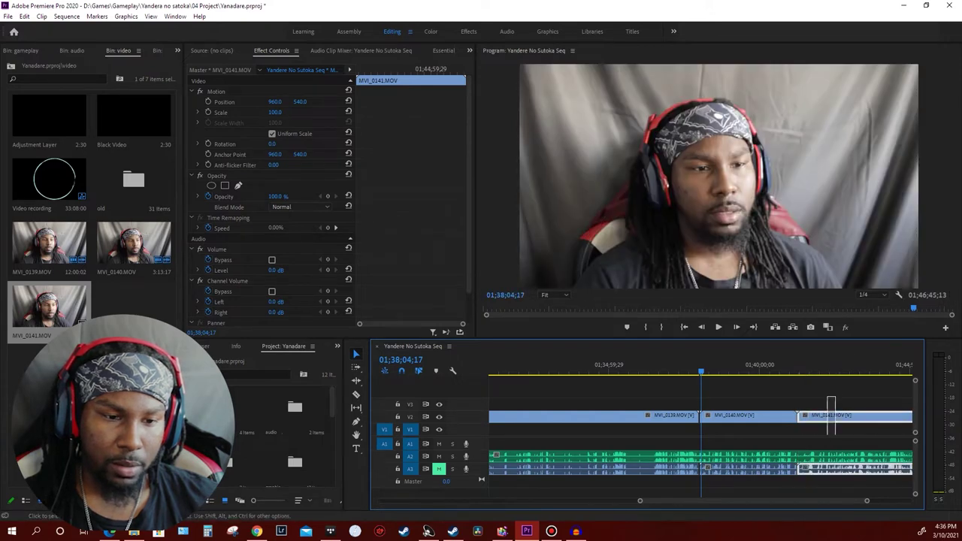
pyautogui.moveTo(827, 396); pyautogui.dragTo(846, 472)
pyautogui.rightClick(846, 451)
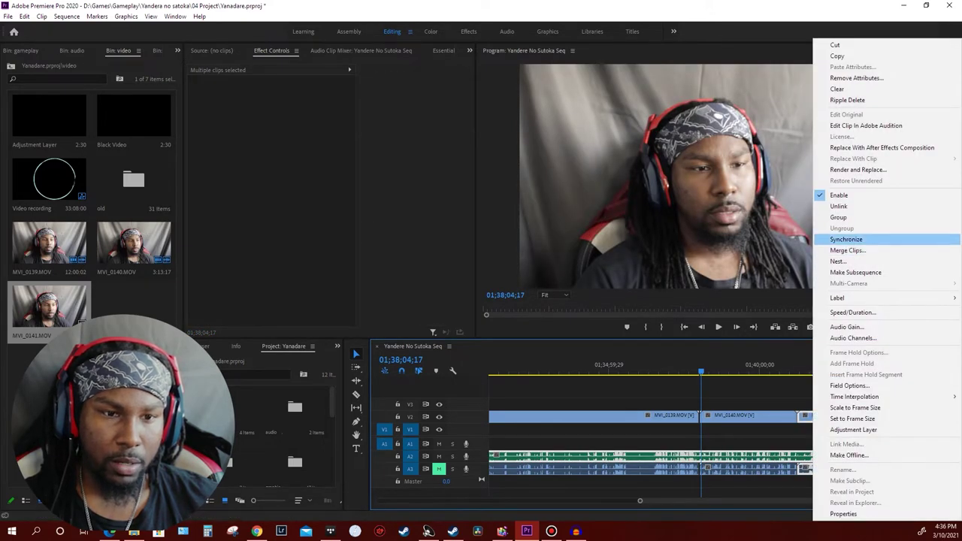
pyautogui.click(780, 428)
pyautogui.click(840, 415)
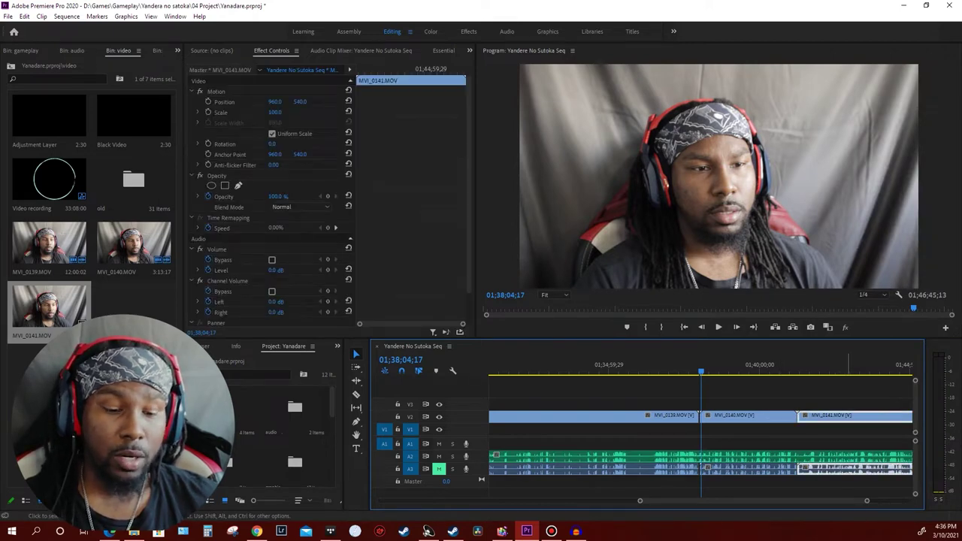
pyautogui.hotkey('ctrl', 'a')
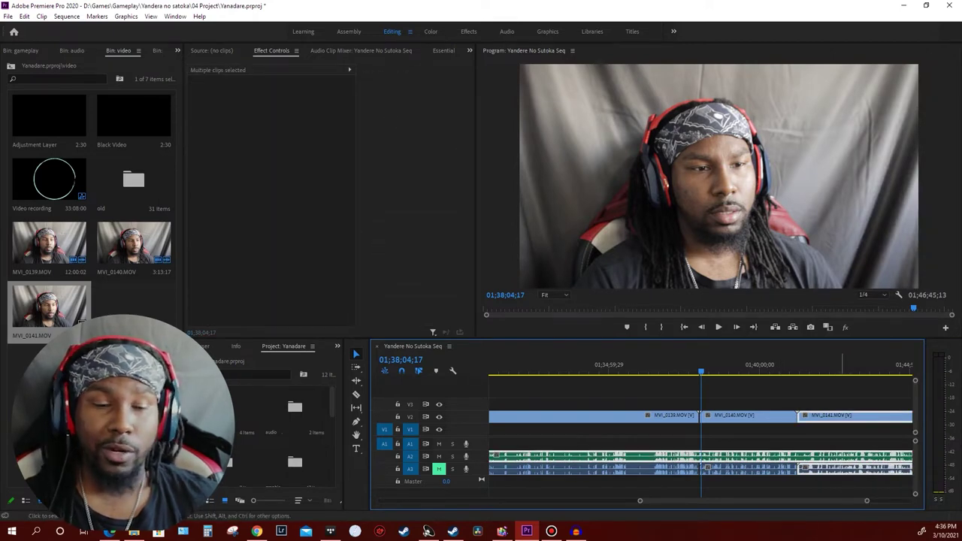
pyautogui.rightClick(865, 415)
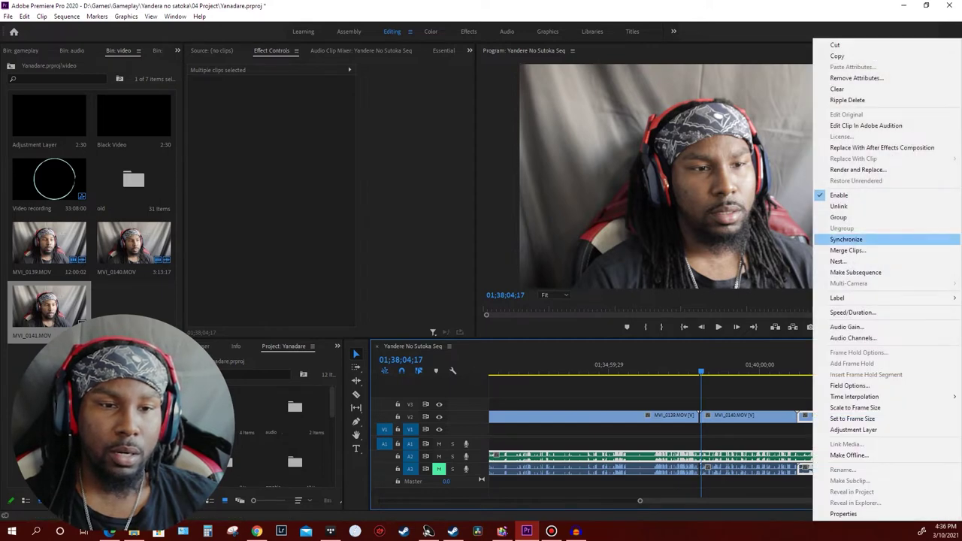
pyautogui.click(857, 236)
pyautogui.click(457, 310)
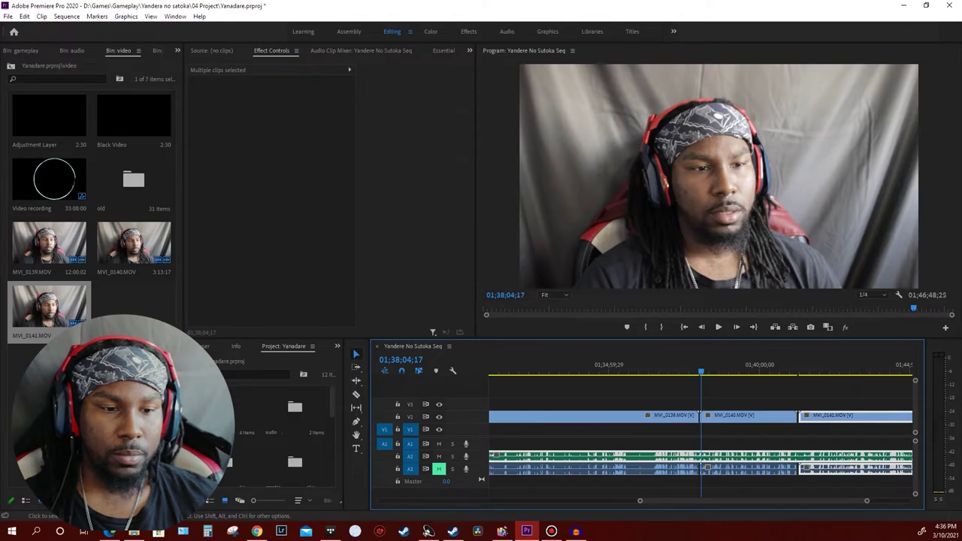
pyautogui.press('Down')
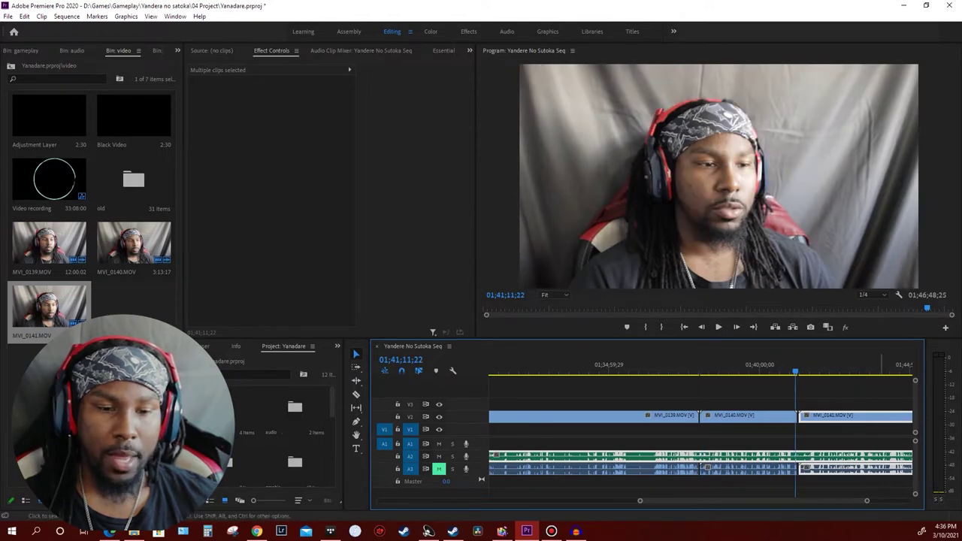
pyautogui.press('-')
pyautogui.press('-')
pyautogui.click(546, 365)
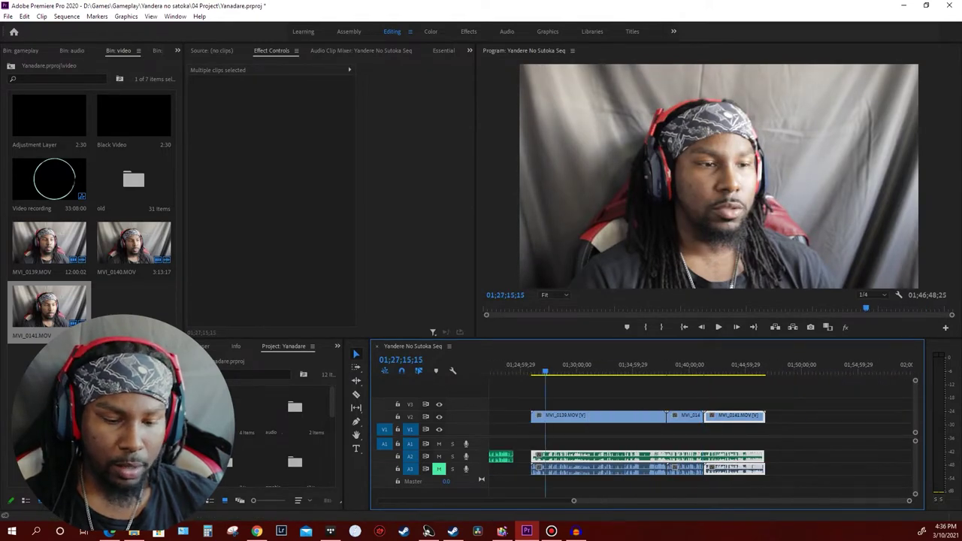
# Drag the green music clip on A2 further right, past the facecam clips
pyautogui.press('Up')
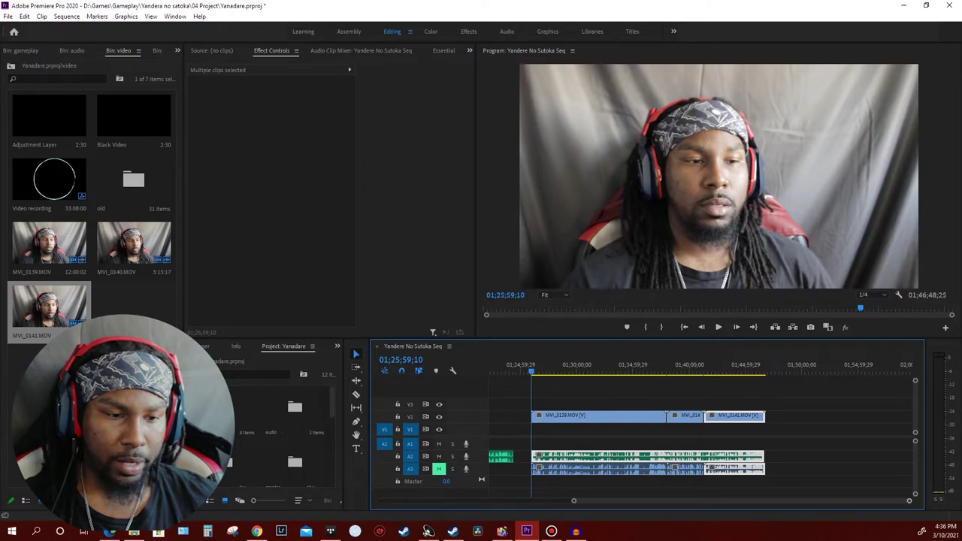
pyautogui.press('\\')
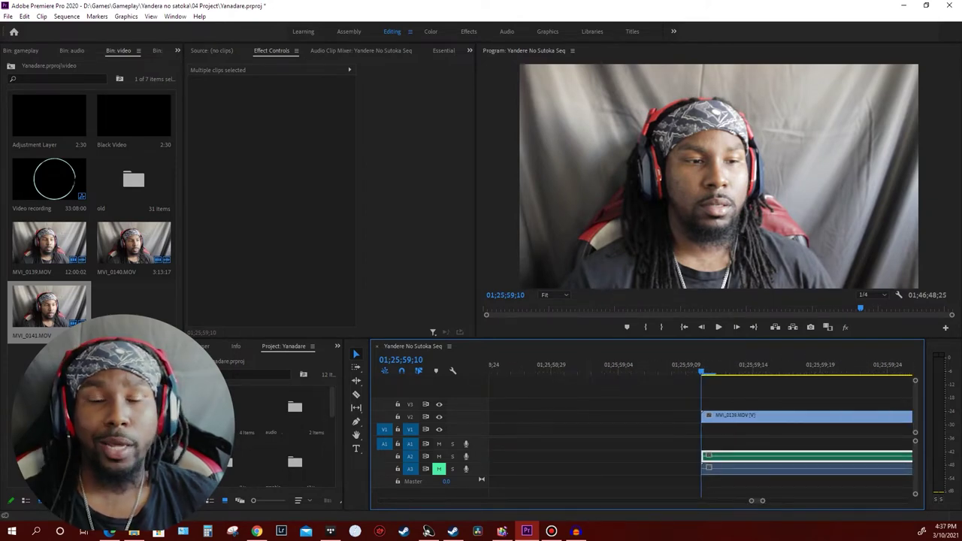
pyautogui.press('\\')
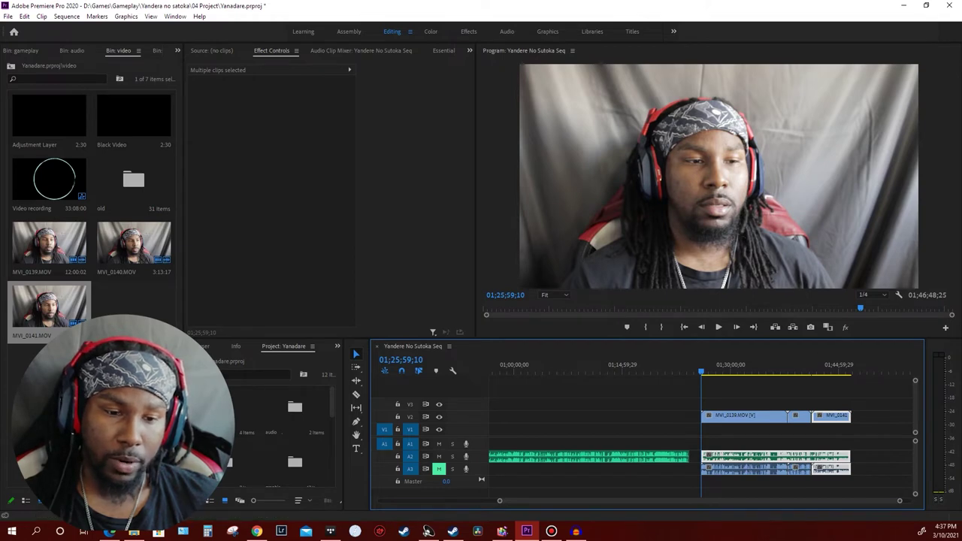
pyautogui.press('-')
pyautogui.press('-')
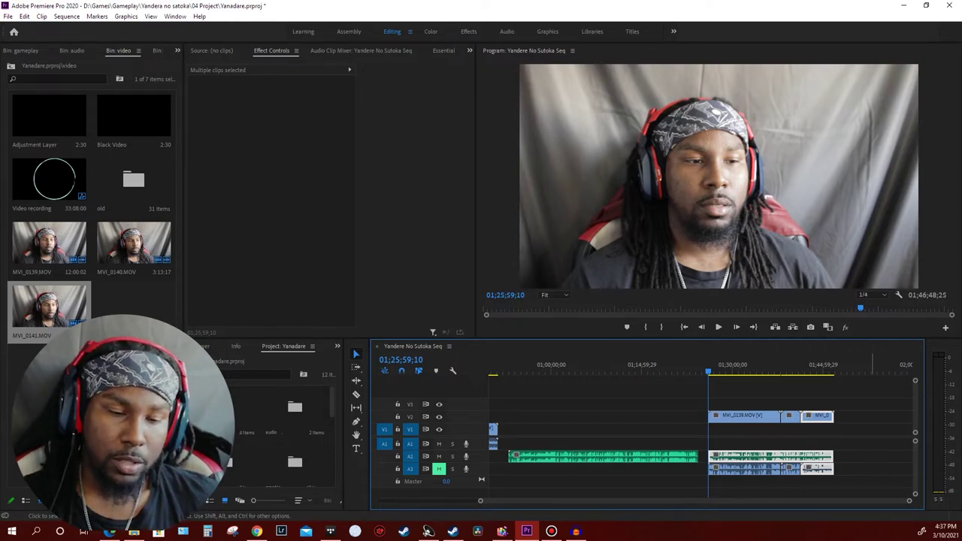
pyautogui.moveTo(837, 365); pyautogui.dragTo(821, 366)
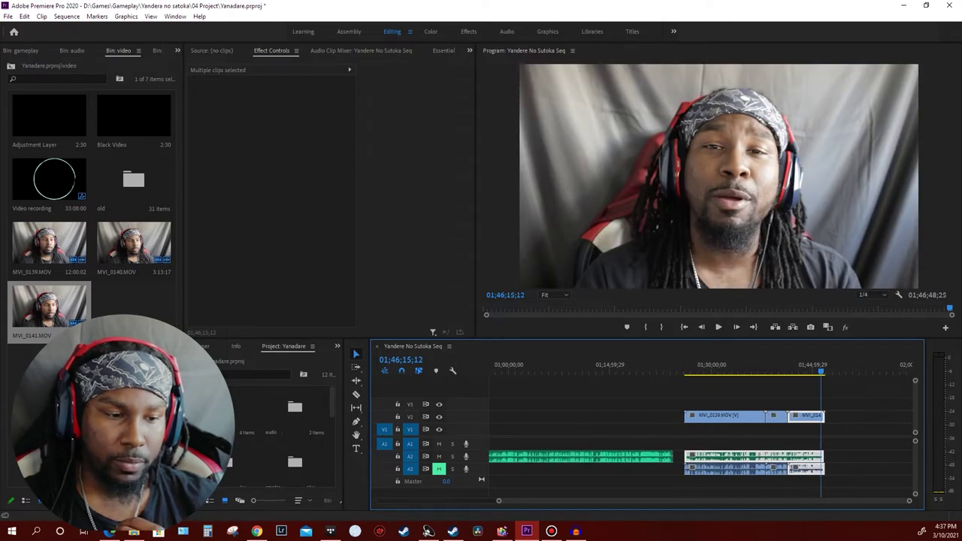
pyautogui.moveTo(499, 501); pyautogui.dragTo(379, 501)
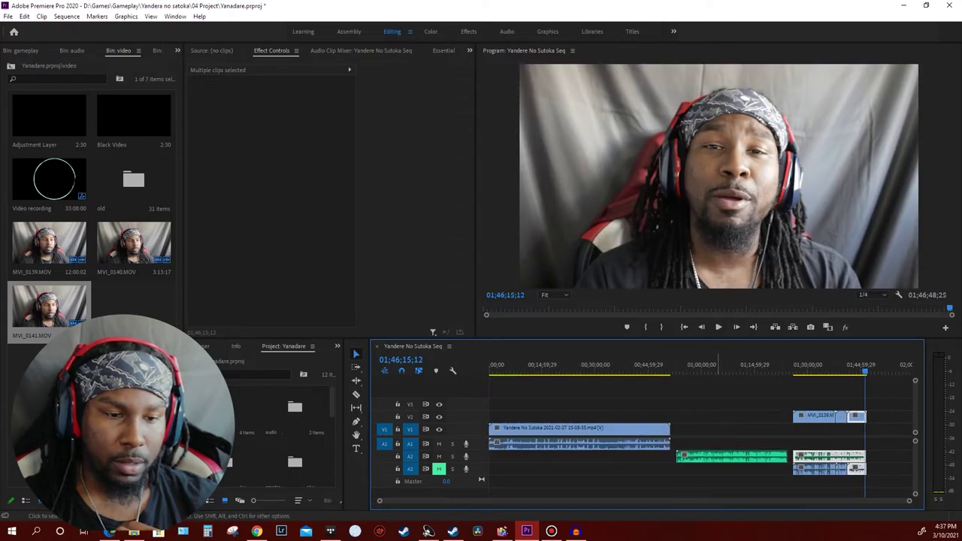
pyautogui.moveTo(733, 457); pyautogui.dragTo(894, 457)
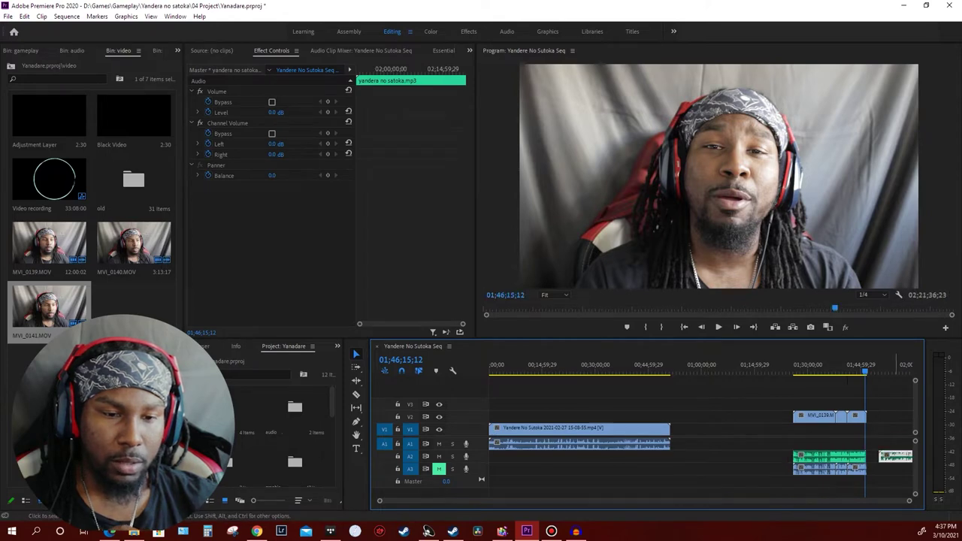
# Select the MVI_0139–MVI_0141 facecam group and slide it earlier in the sequence
pyautogui.moveTo(876, 475); pyautogui.dragTo(767, 394)
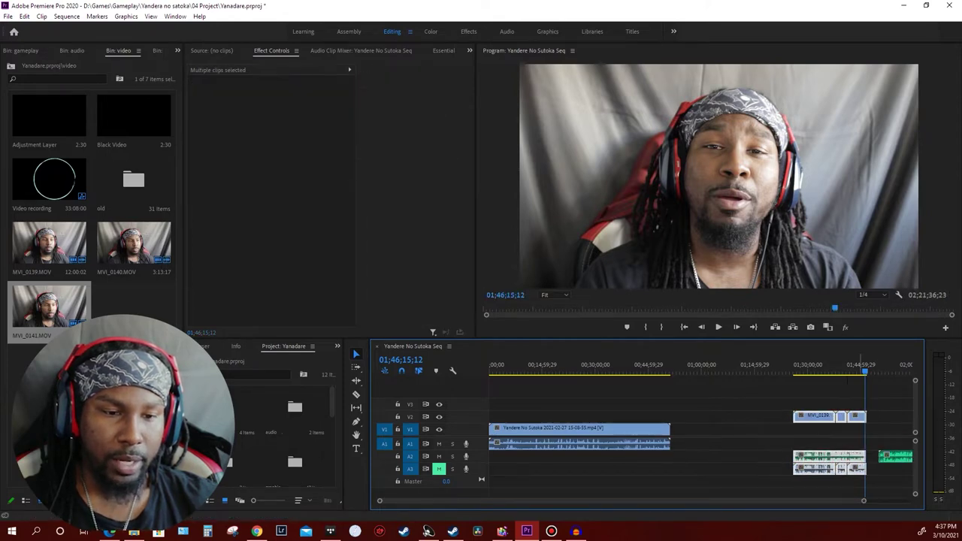
pyautogui.moveTo(768, 393); pyautogui.dragTo(765, 391)
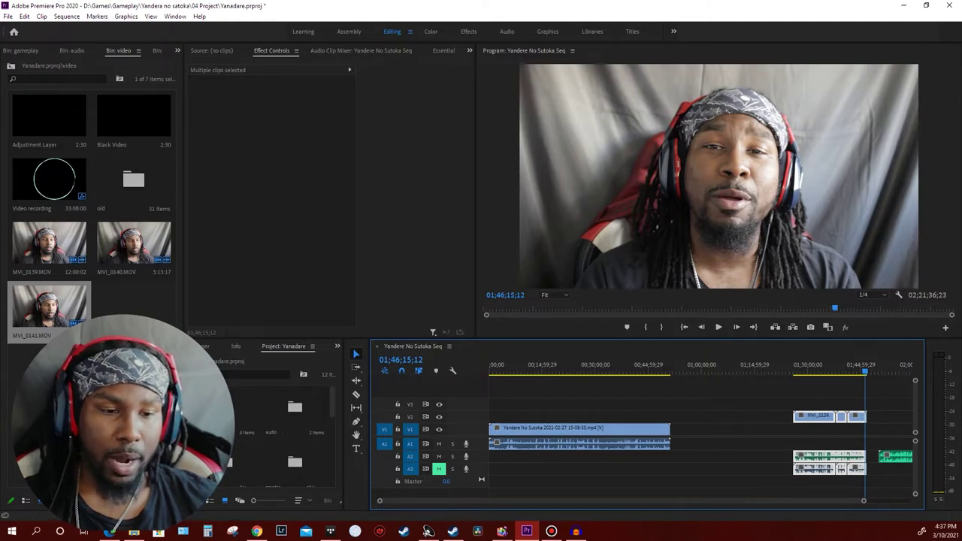
pyautogui.moveTo(826, 459); pyautogui.dragTo(784, 458)
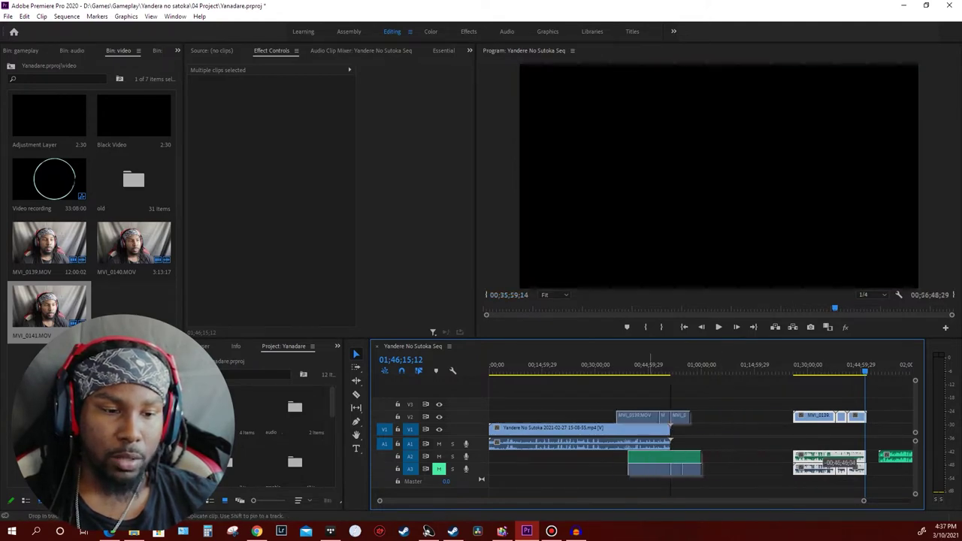
pyautogui.click(791, 368)
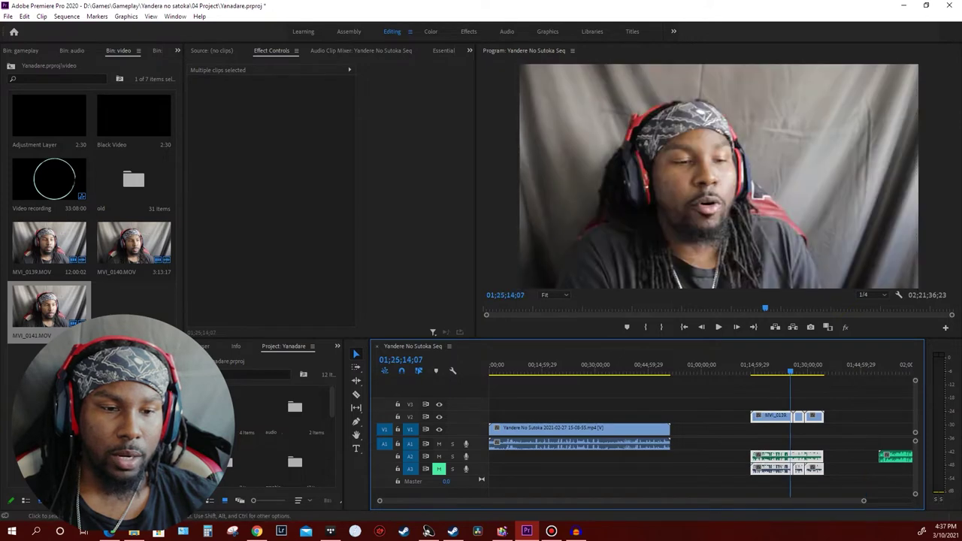
pyautogui.press('=')
pyautogui.press('-')
pyautogui.press('-')
pyautogui.press('-')
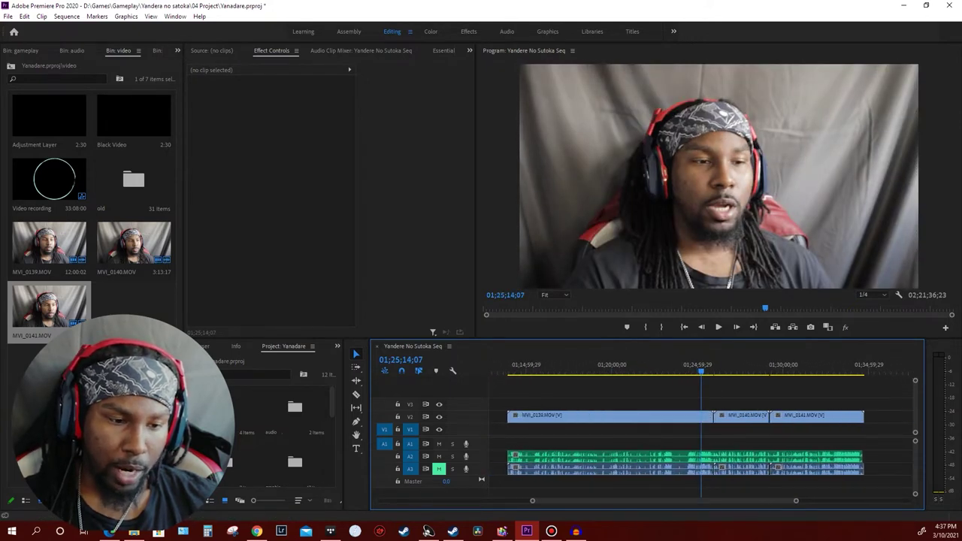
# Turn on V2's track output so the preview shows the facecam, and open the effects library
pyautogui.scroll(2, 714, 443)
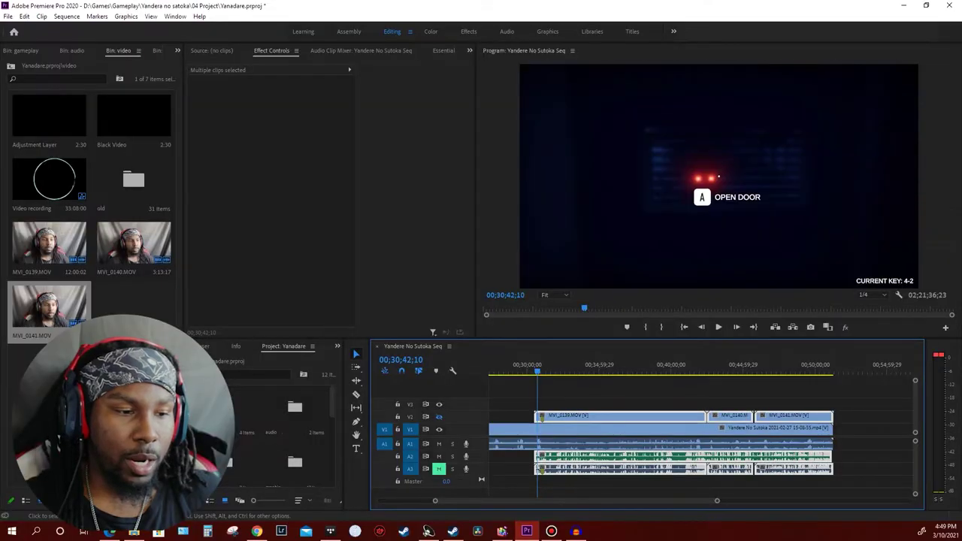
pyautogui.click(439, 430)
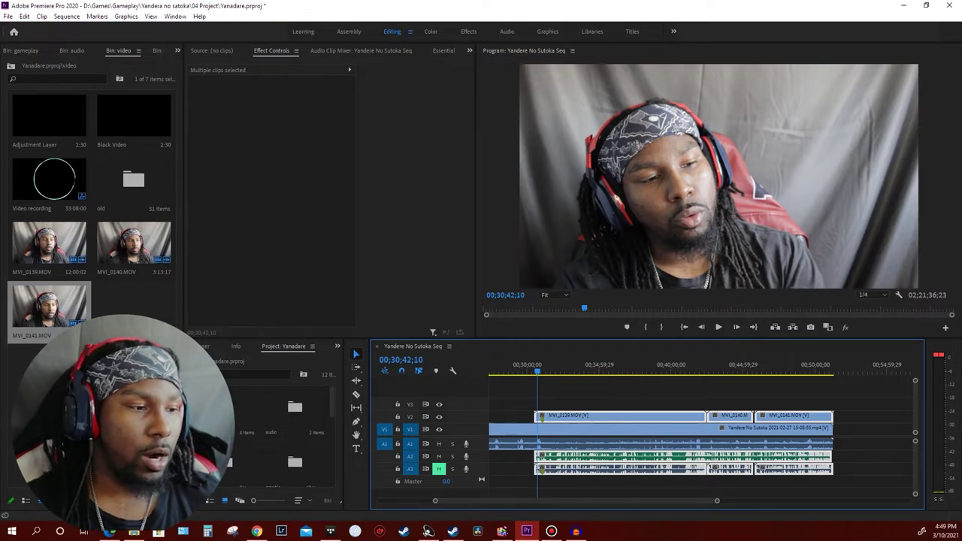
pyautogui.click(337, 346)
pyautogui.click(355, 357)
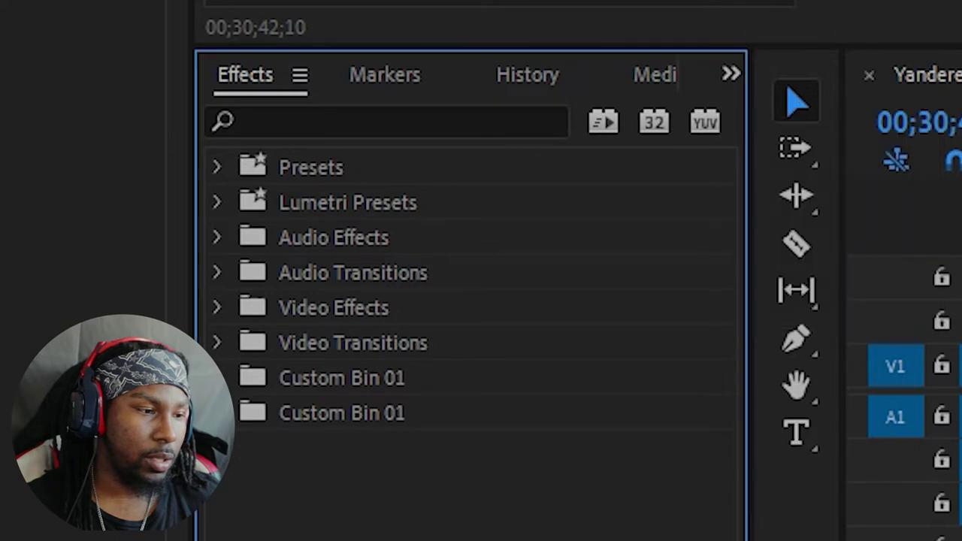
# Find the Circle effect by searching 'circle', then select the facecam clips on the timeline
pyautogui.click(254, 121)
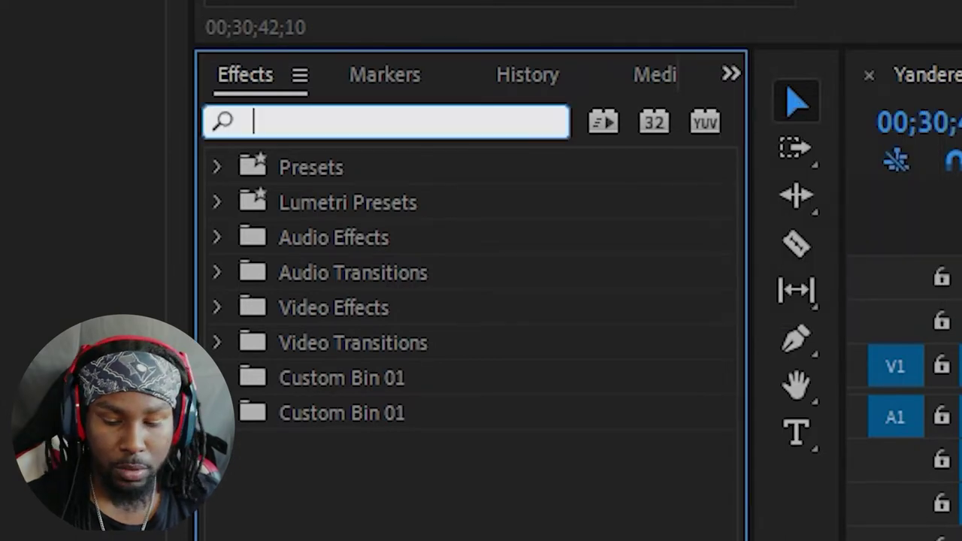
pyautogui.write('circle')
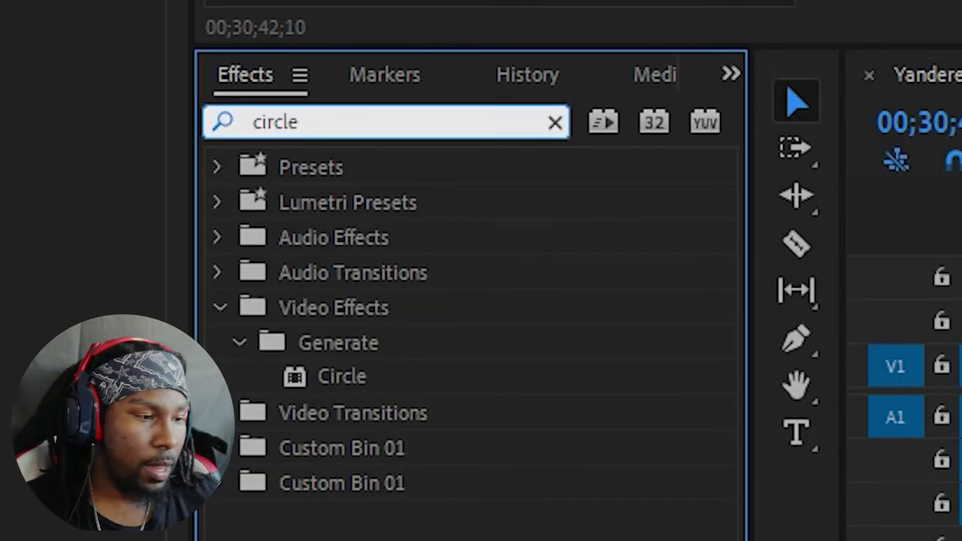
pyautogui.click(342, 376)
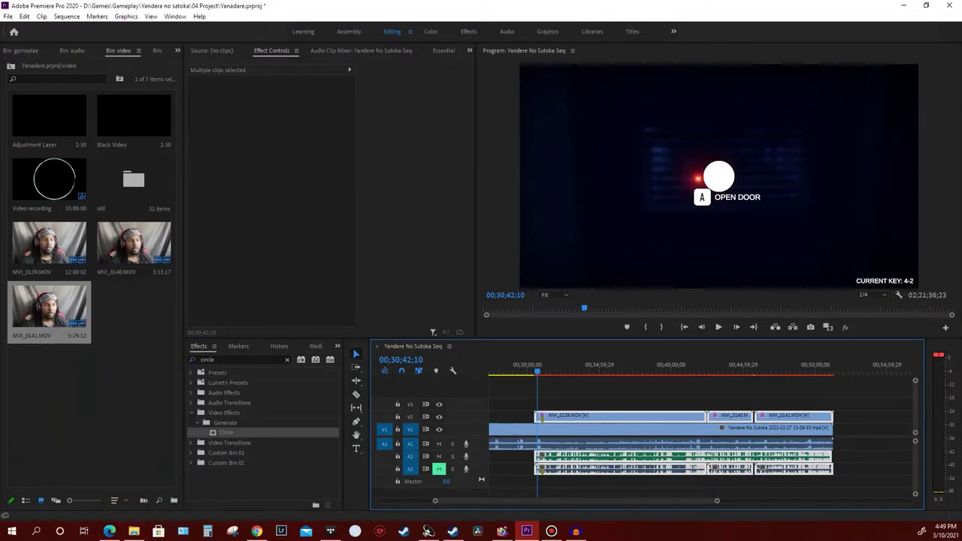
pyautogui.hotkey('ctrl', 'shift', 'a')
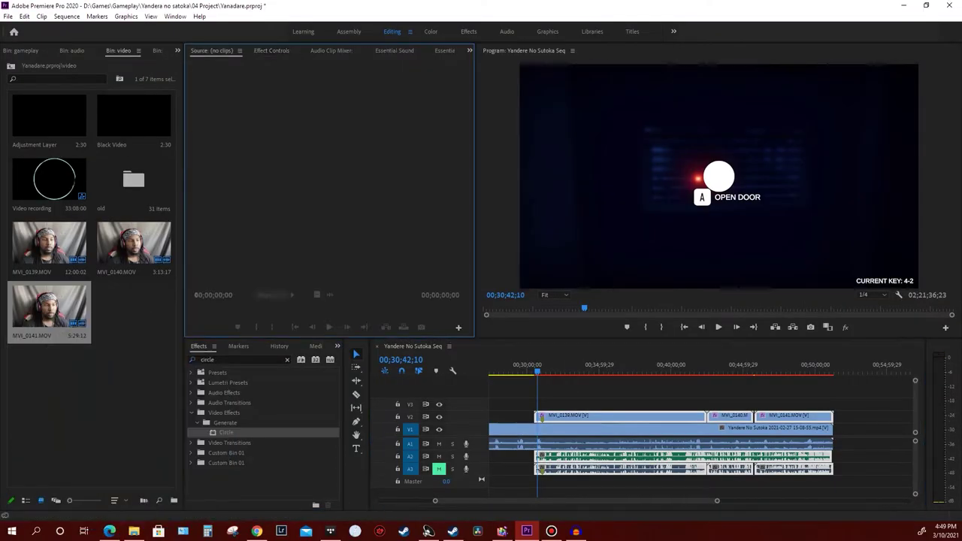
pyautogui.click(677, 463)
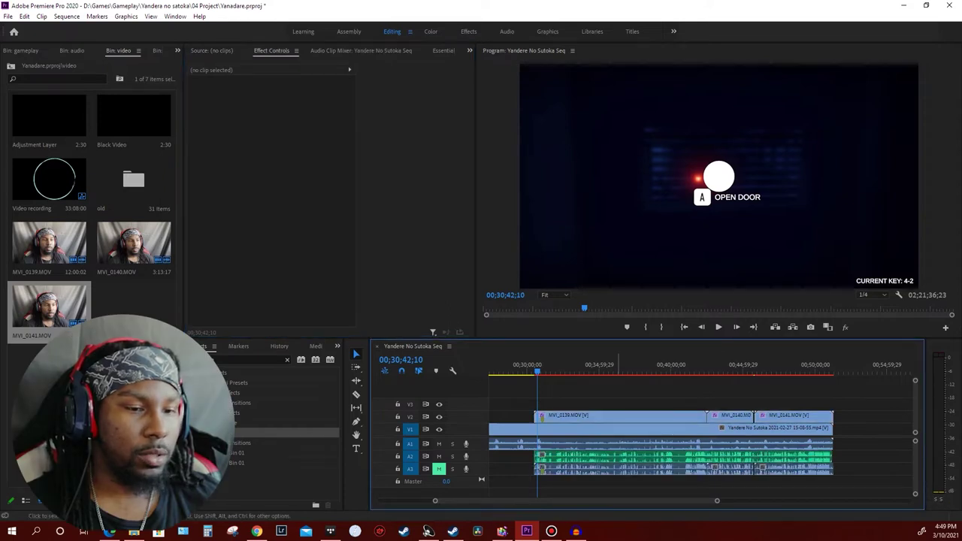
# Set MVI_0139's Circle blending mode to Stencil Alpha, then show the gameplay bin
pyautogui.click(620, 417)
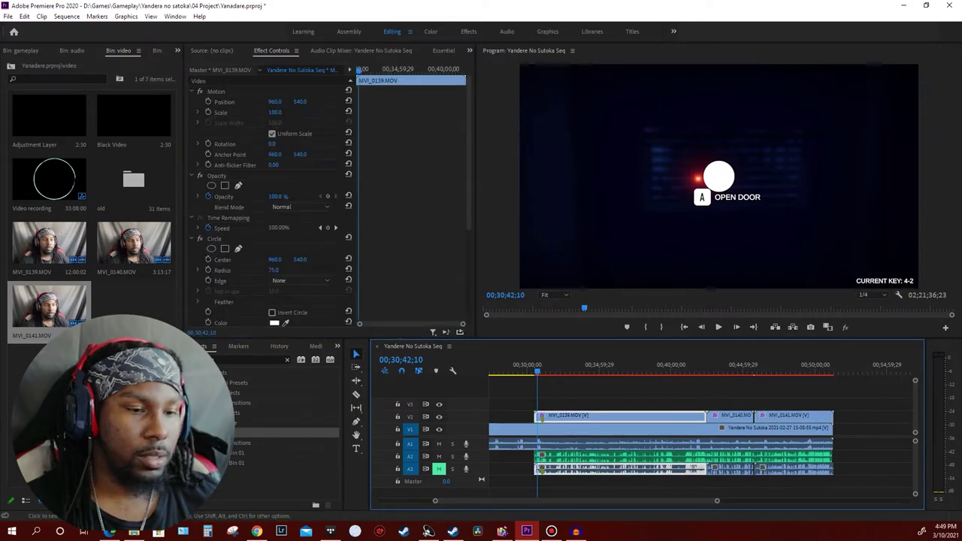
pyautogui.scroll(-3, 270, 195)
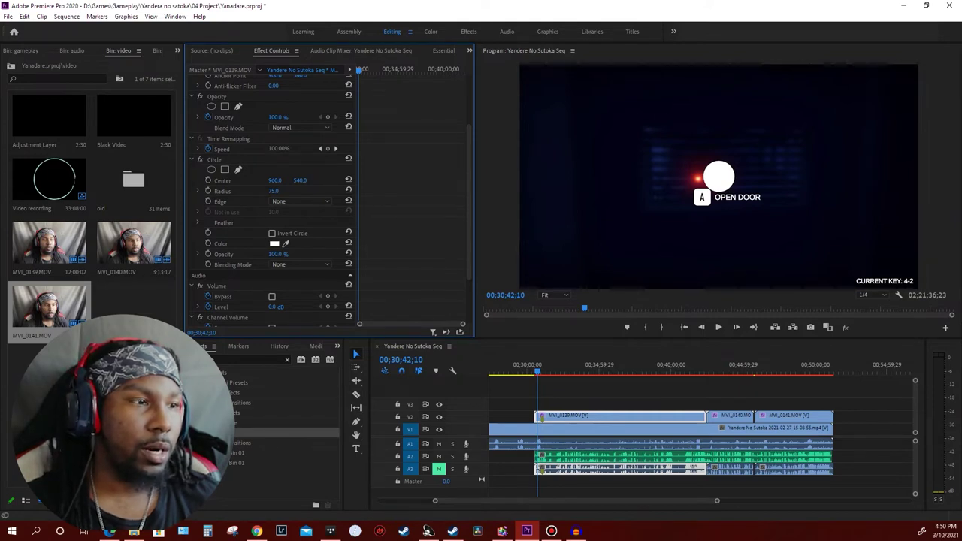
pyautogui.scroll(-1, 271, 203)
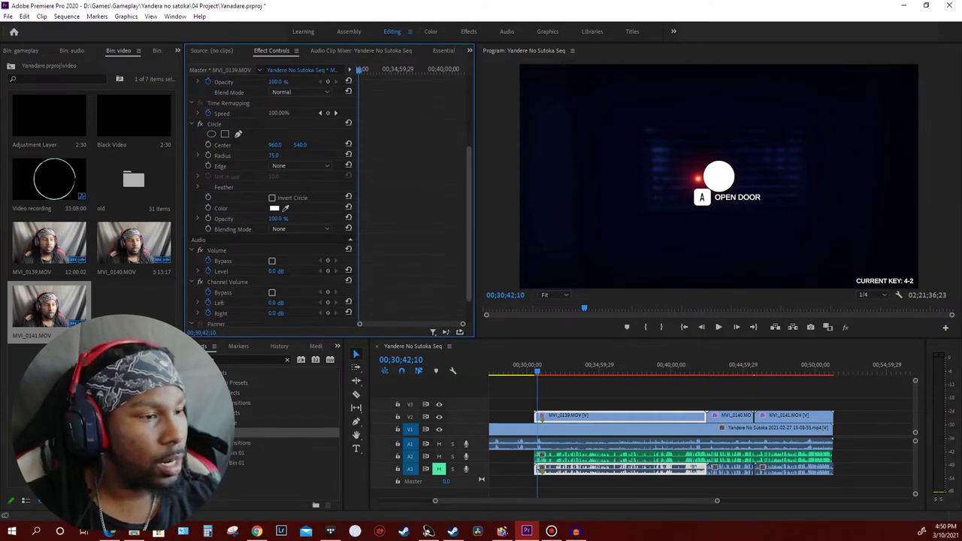
pyautogui.click(214, 123)
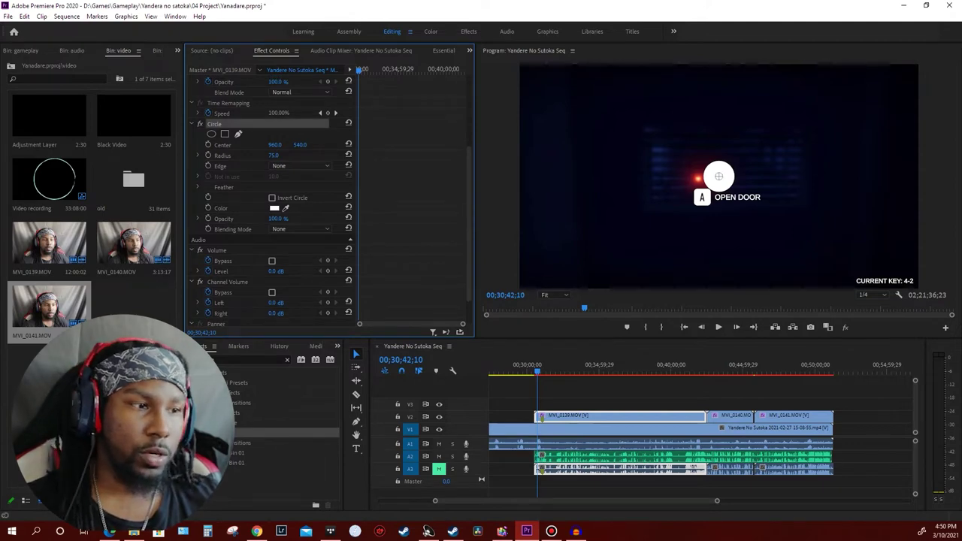
pyautogui.click(301, 165)
pyautogui.press('Escape')
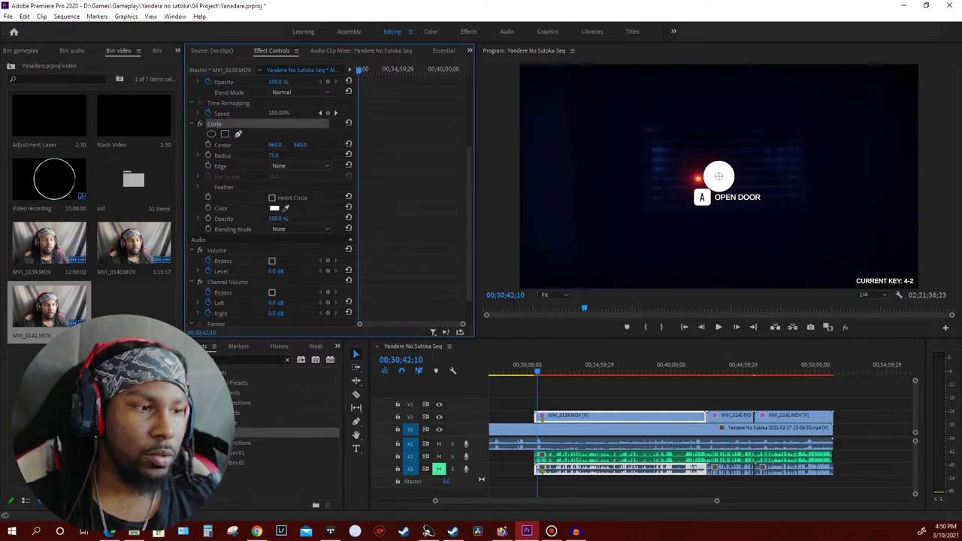
pyautogui.click(301, 229)
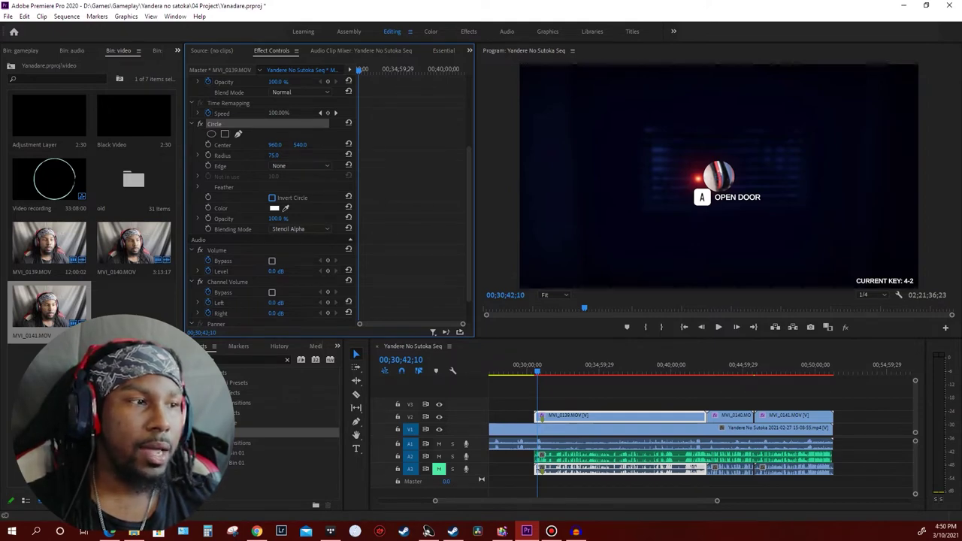
pyautogui.click(177, 50)
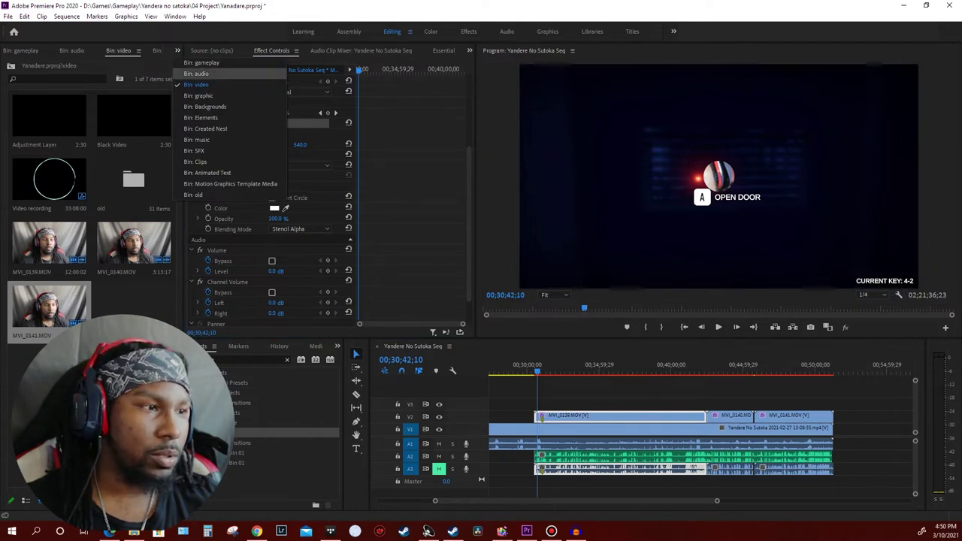
pyautogui.click(201, 62)
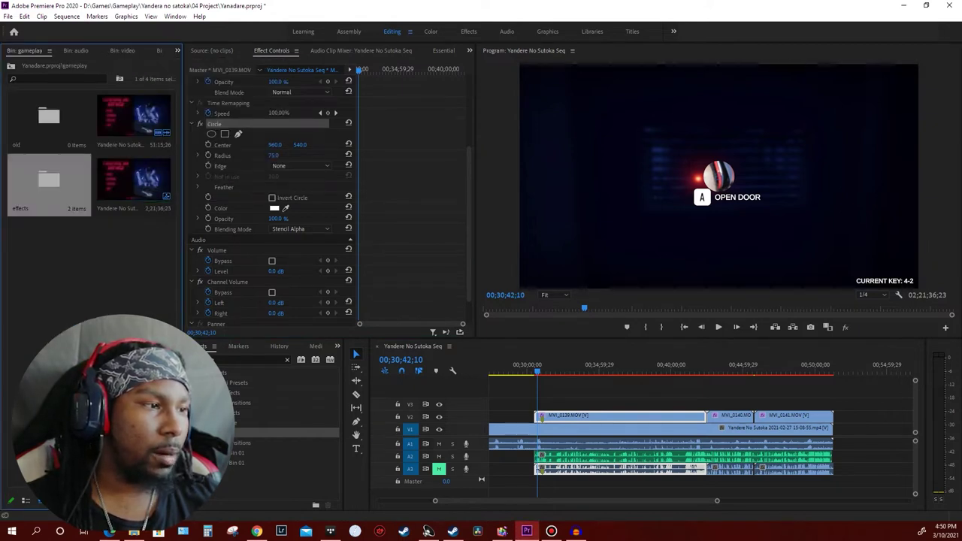
# Copy the adjustment layer's Motion, Circle and Film effects and paste them onto the MVI_0139 webcam clip
pyautogui.doubleClick(49, 179)
pyautogui.doubleClick(133, 116)
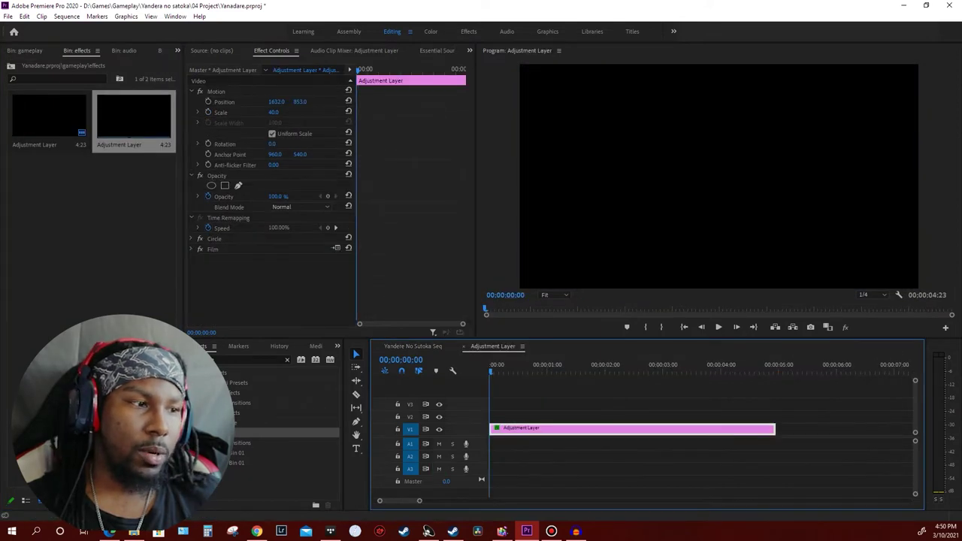
pyautogui.click(215, 239)
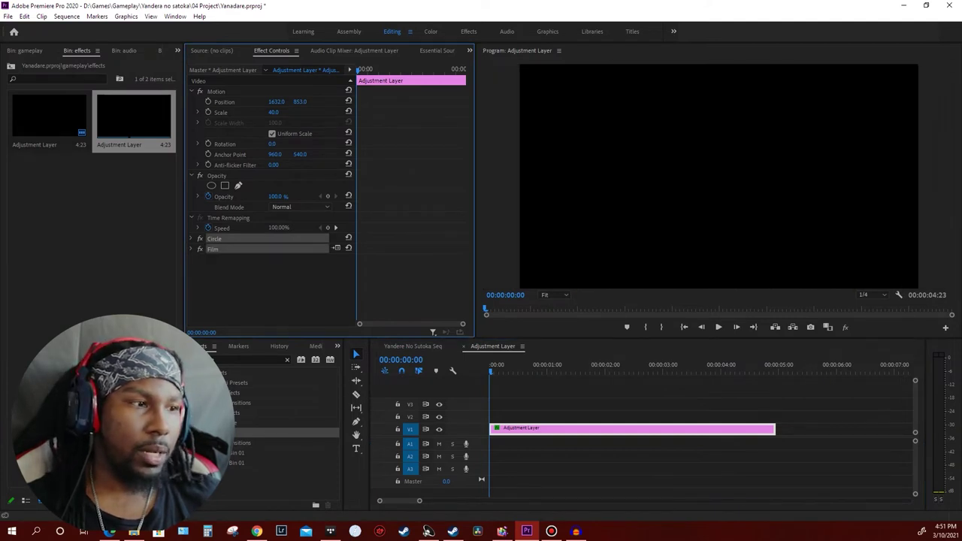
pyautogui.rightClick(216, 92)
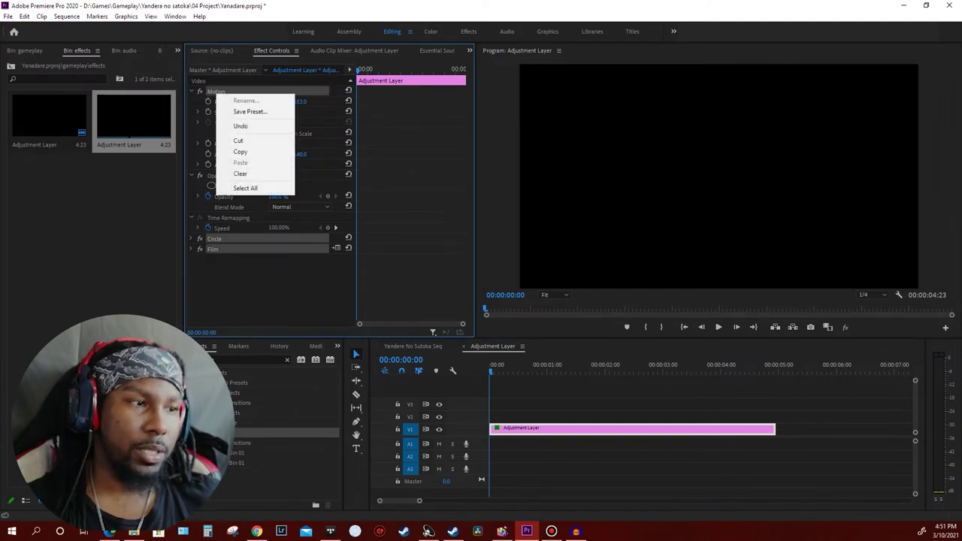
pyautogui.click(241, 152)
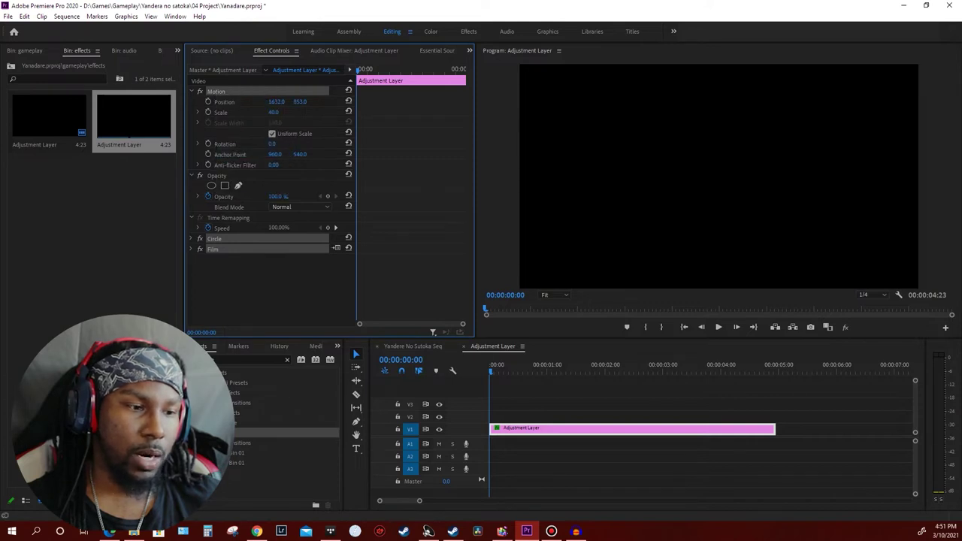
pyautogui.click(415, 346)
pyautogui.hotkey('ctrl', 'v')
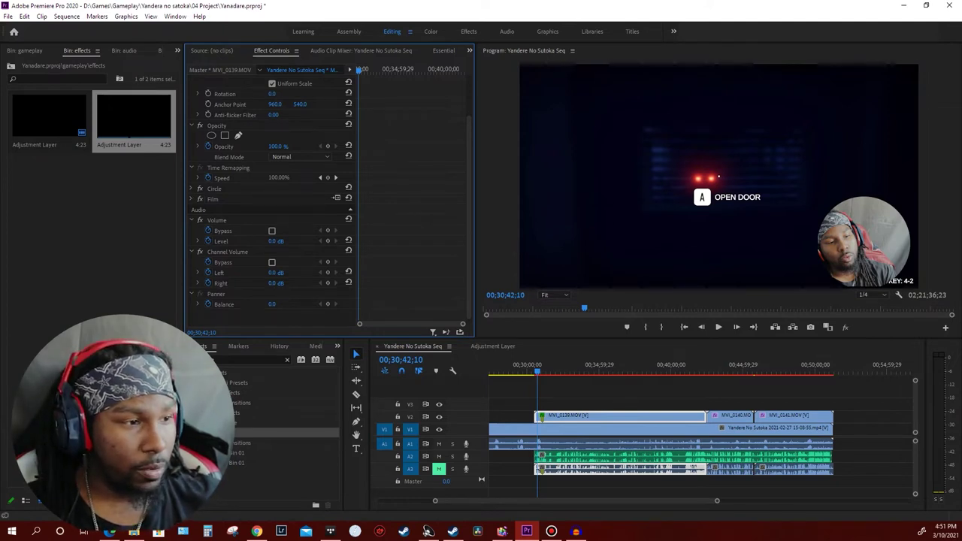
# Drag the webcam circle to the top-right corner, at position 1632, 225 with scale 40
pyautogui.click(192, 189)
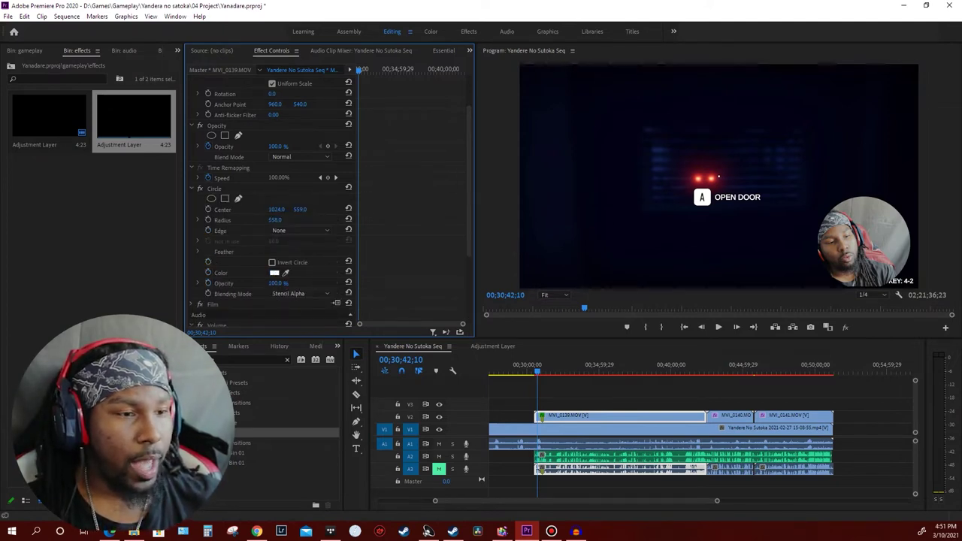
pyautogui.scroll(2, 271, 196)
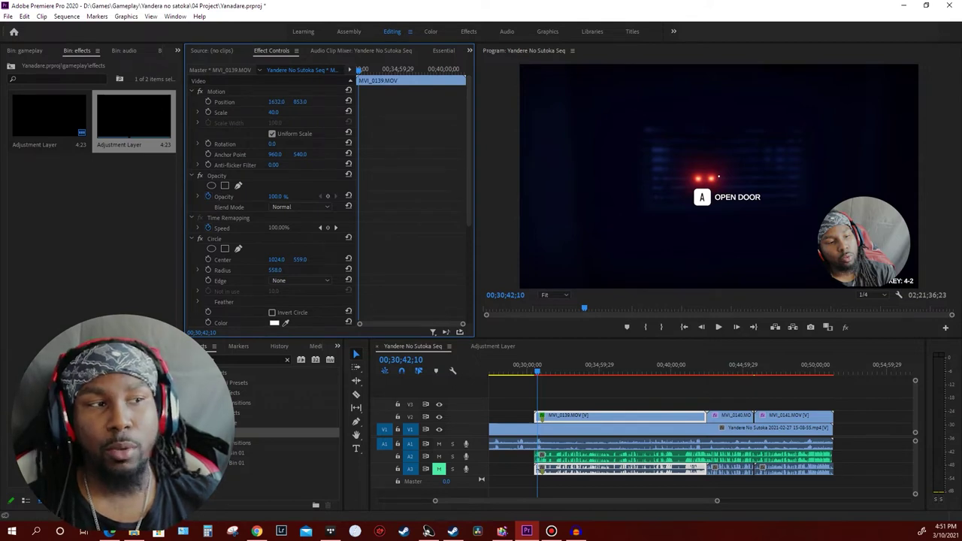
pyautogui.click(215, 91)
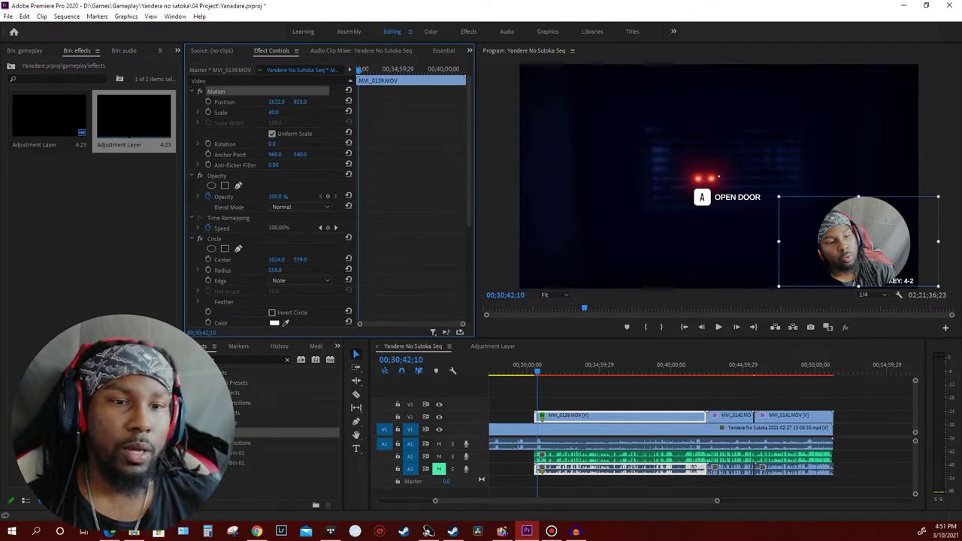
pyautogui.moveTo(300, 101); pyautogui.dragTo(225, 101)
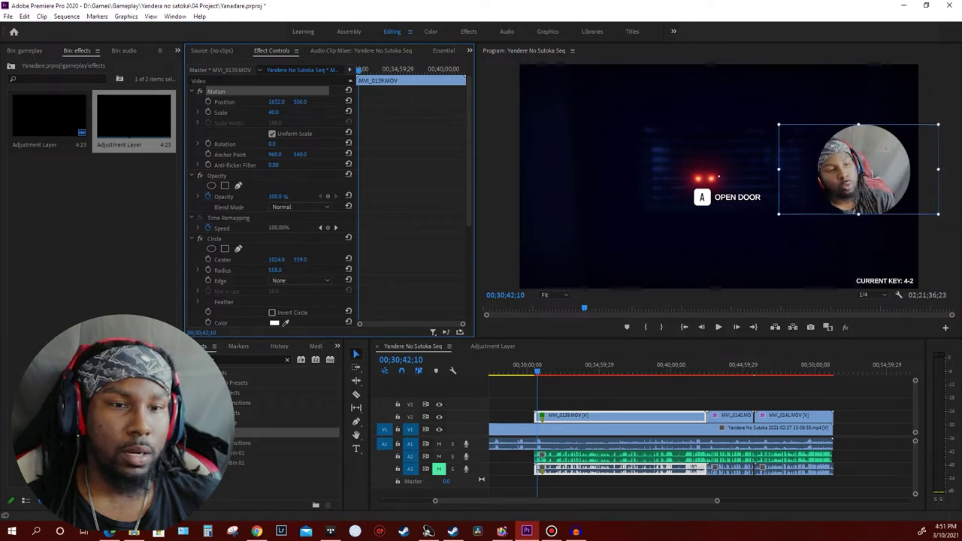
pyautogui.moveTo(300, 102)
pyautogui.mouseDown()
pyautogui.moveTo(272, 101)
pyautogui.moveTo(298, 101)
pyautogui.mouseUp()
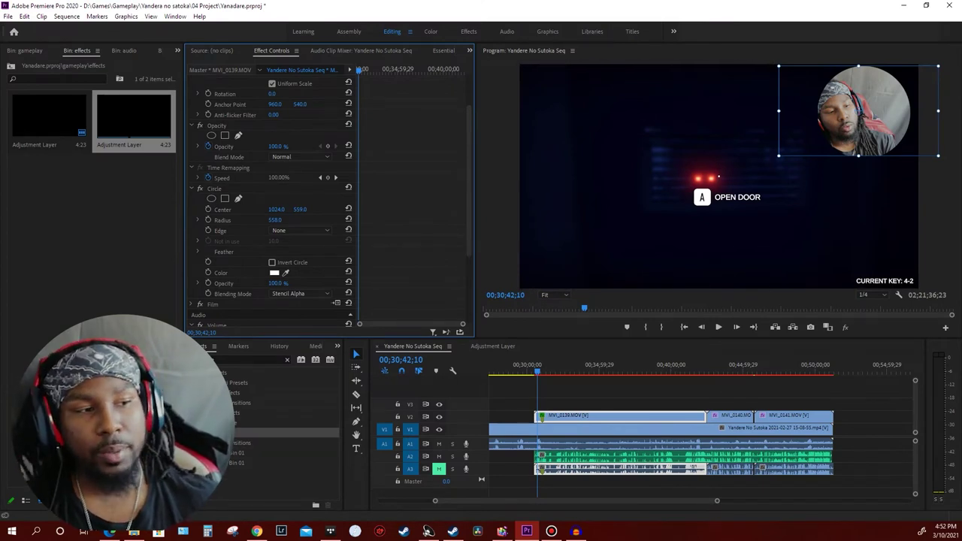
# Apply the Horizontal Flip effect to the webcam clip
pyautogui.click(248, 359)
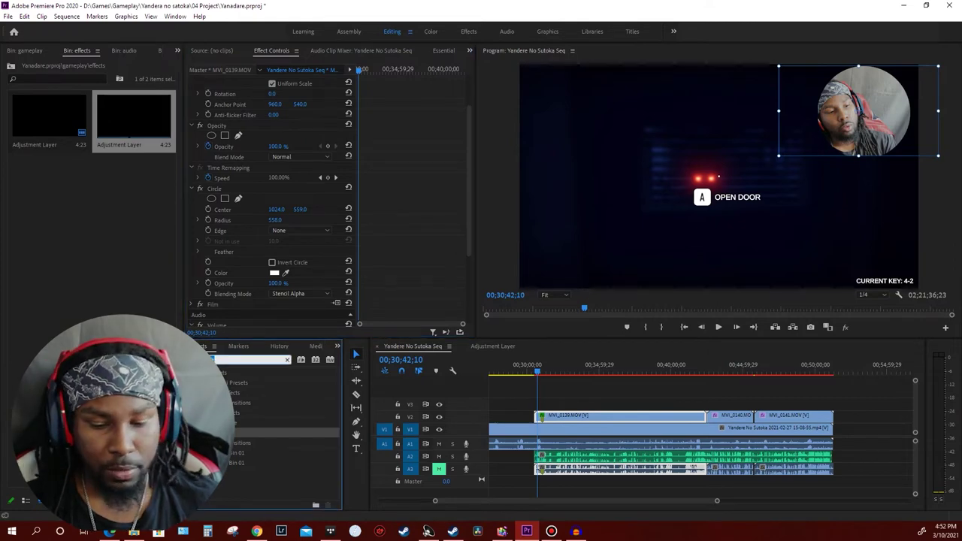
pyautogui.write('ho')
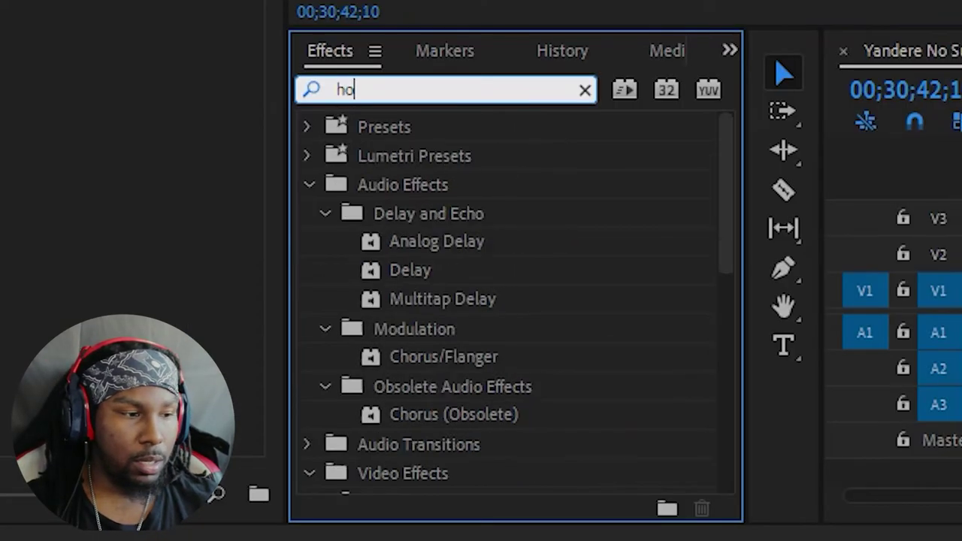
pyautogui.write('r')
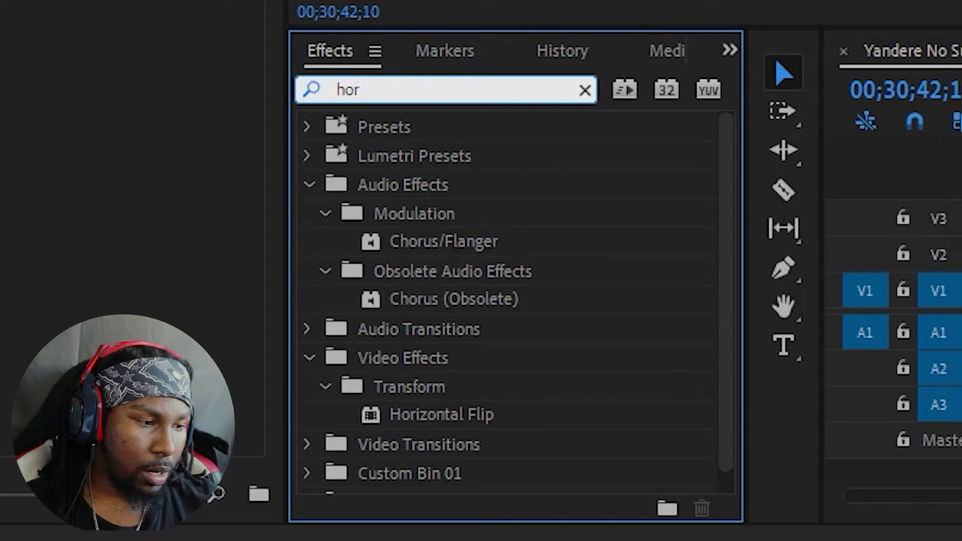
pyautogui.click(441, 414)
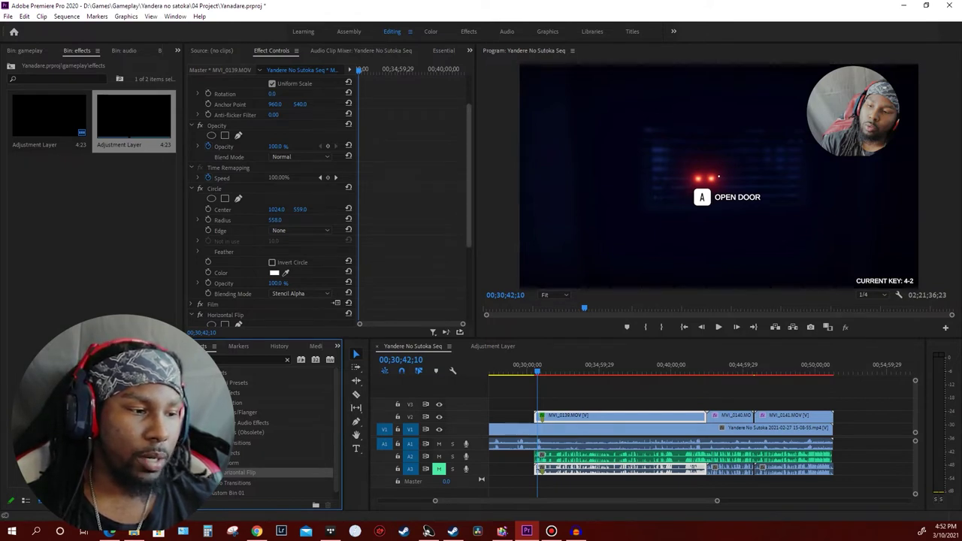
# Adjust the Motion position to 1600, 225 and shift the Circle centre left over the face
pyautogui.scroll(3, 271, 195)
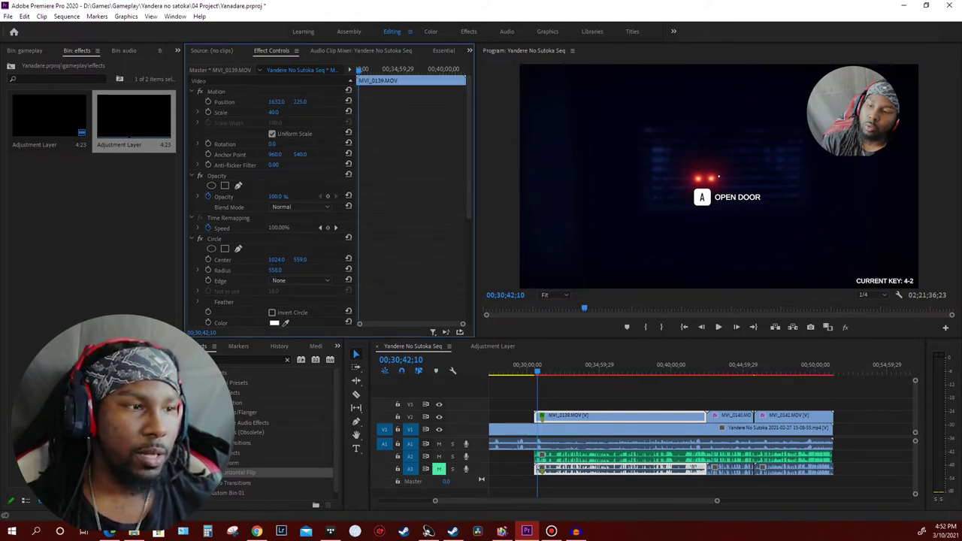
pyautogui.moveTo(276, 101); pyautogui.dragTo(318, 101)
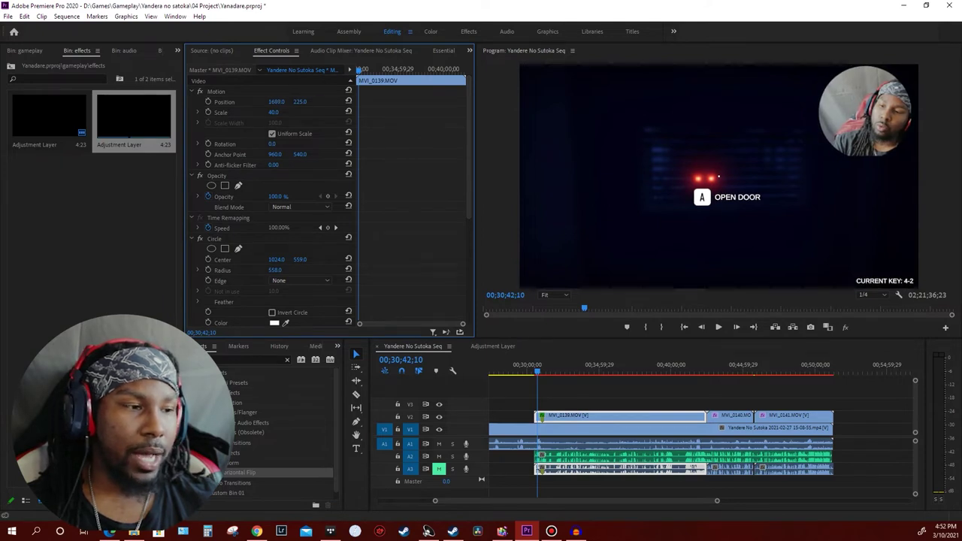
pyautogui.moveTo(276, 259)
pyautogui.mouseDown()
pyautogui.moveTo(237, 260)
pyautogui.moveTo(273, 259)
pyautogui.mouseUp()
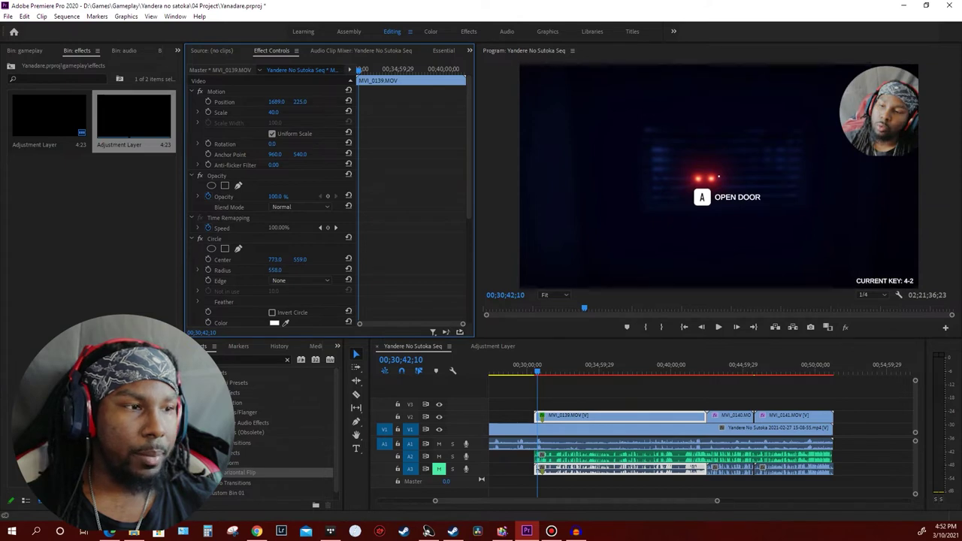
pyautogui.moveTo(276, 102)
pyautogui.mouseDown()
pyautogui.moveTo(212, 102)
pyautogui.moveTo(274, 101)
pyautogui.mouseUp()
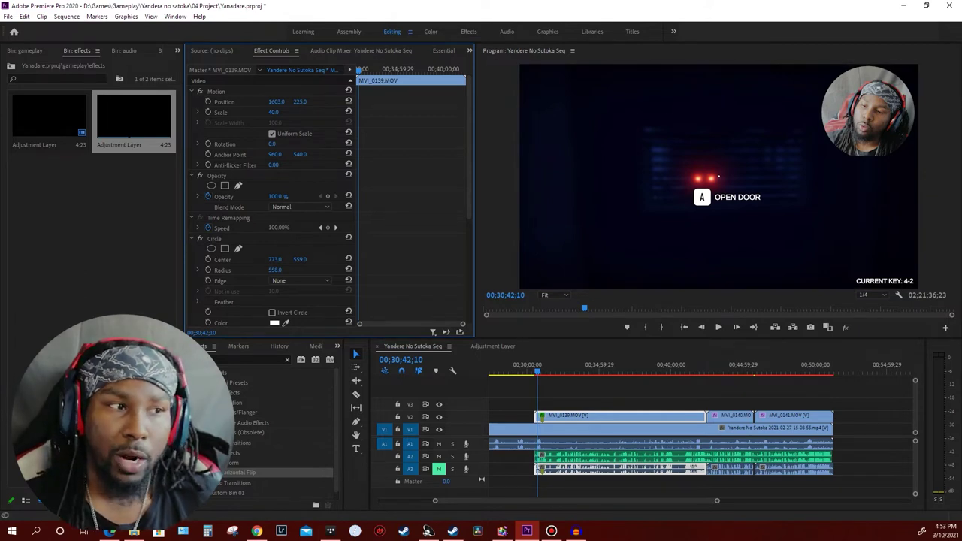
pyautogui.click(193, 91)
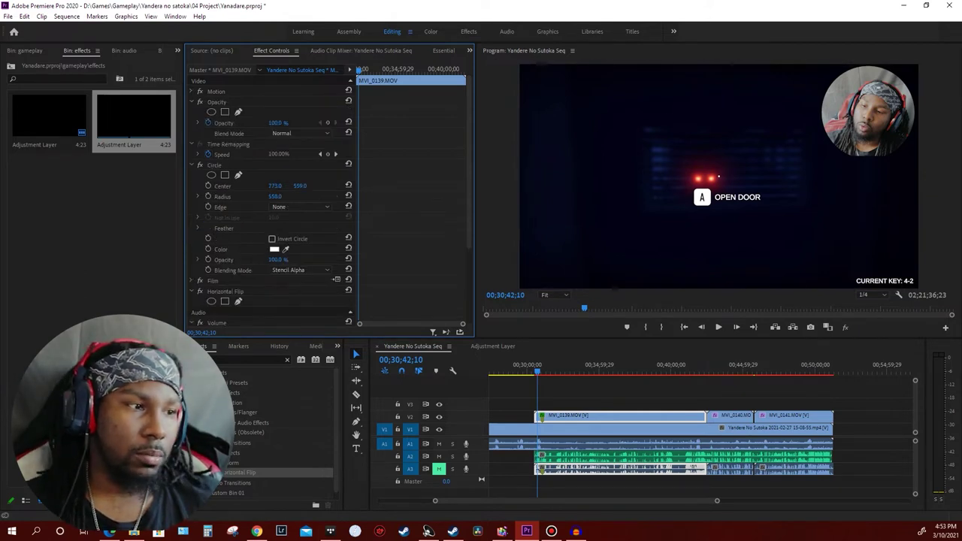
pyautogui.click(192, 101)
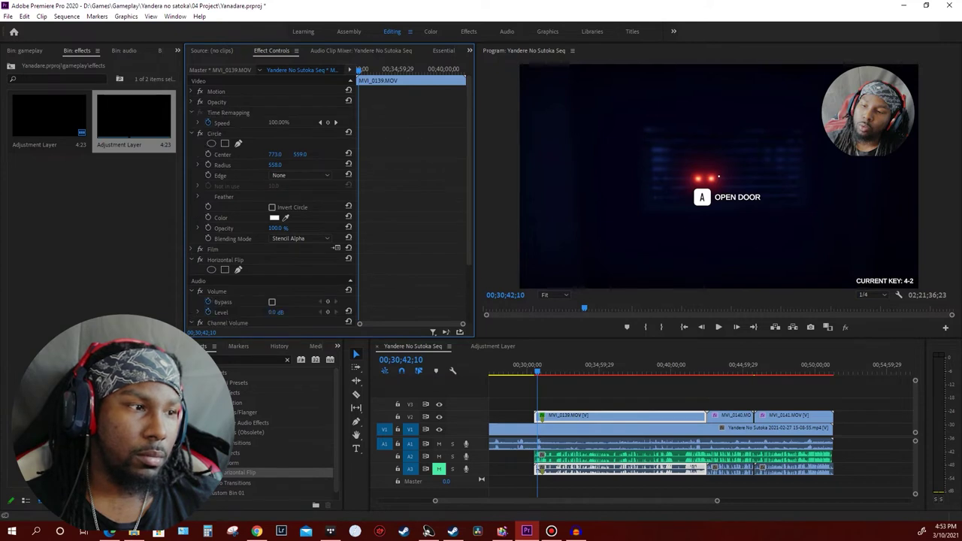
pyautogui.click(192, 133)
pyautogui.click(216, 91)
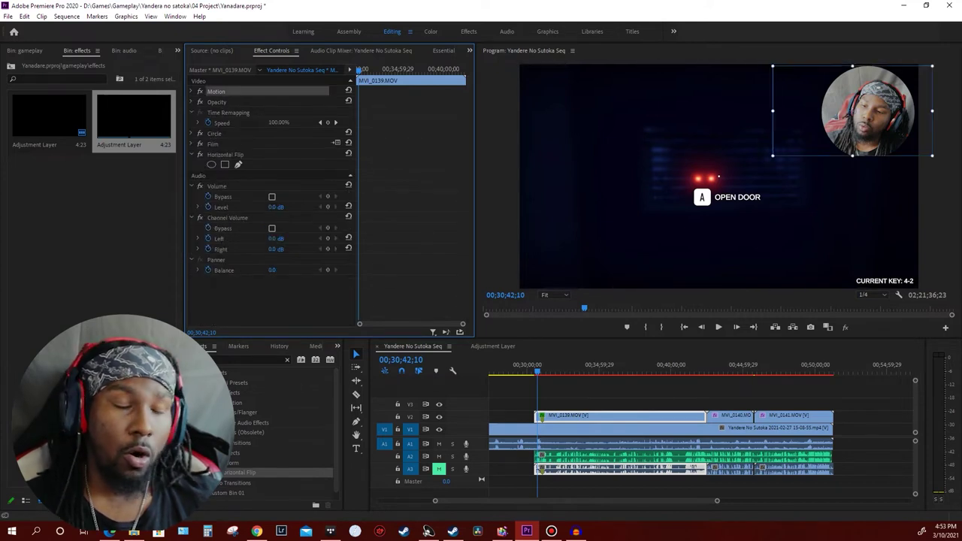
pyautogui.keyDown('ctrl'); pyautogui.click(216, 101); pyautogui.keyUp('ctrl')
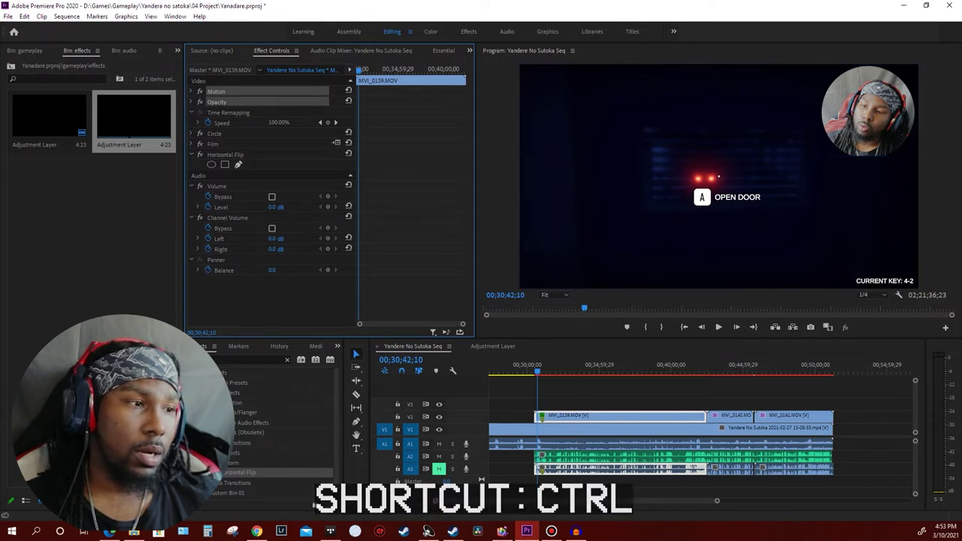
pyautogui.keyDown('ctrl'); pyautogui.click(217, 101); pyautogui.keyUp('ctrl')
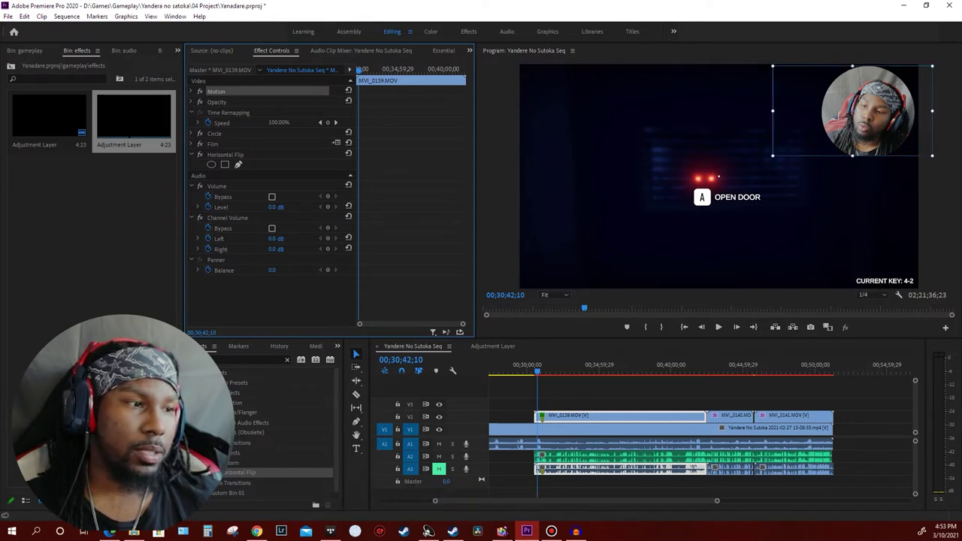
pyautogui.keyDown('ctrl'); pyautogui.click(215, 133); pyautogui.keyUp('ctrl')
pyautogui.keyDown('ctrl'); pyautogui.click(213, 143); pyautogui.keyUp('ctrl')
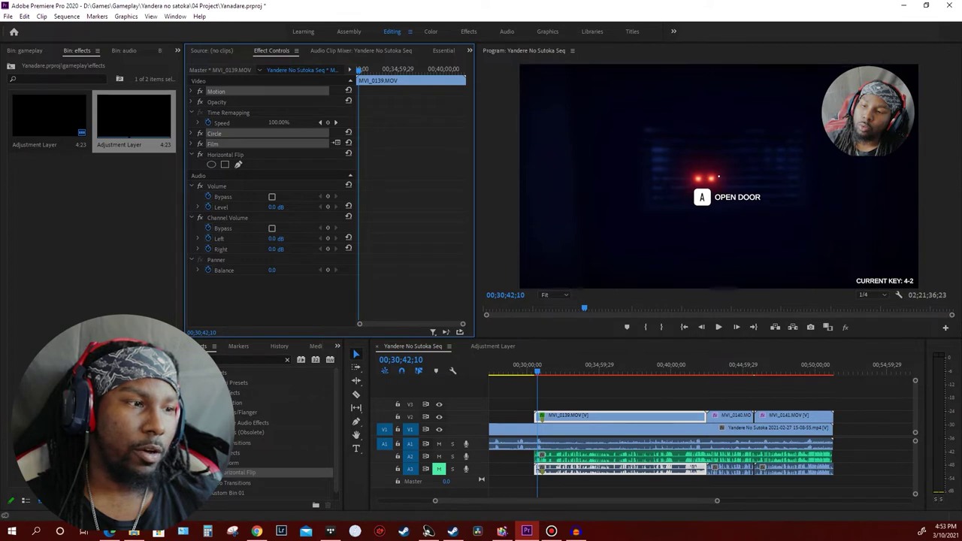
pyautogui.keyDown('ctrl'); pyautogui.click(225, 154); pyautogui.keyUp('ctrl')
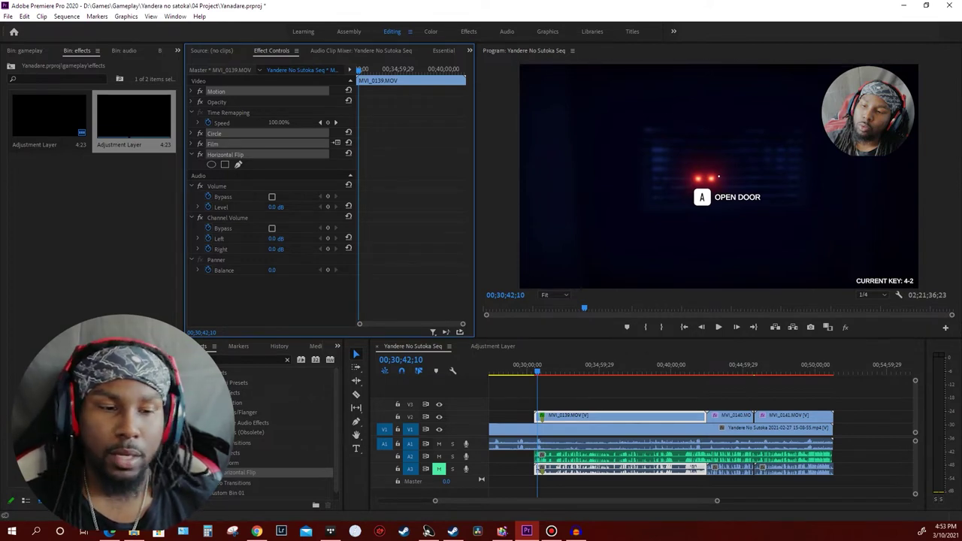
pyautogui.click(730, 416)
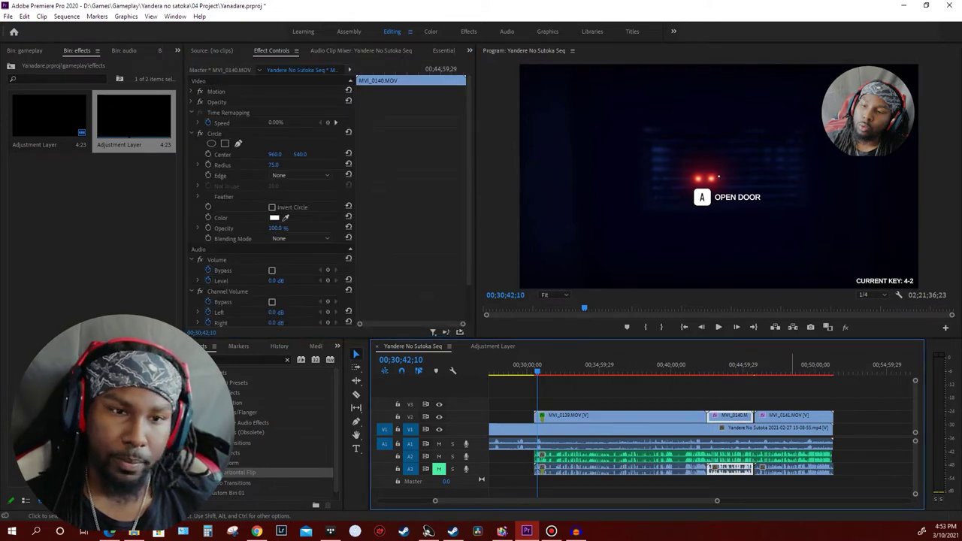
pyautogui.keyDown('shift'); pyautogui.click(789, 415); pyautogui.keyUp('shift')
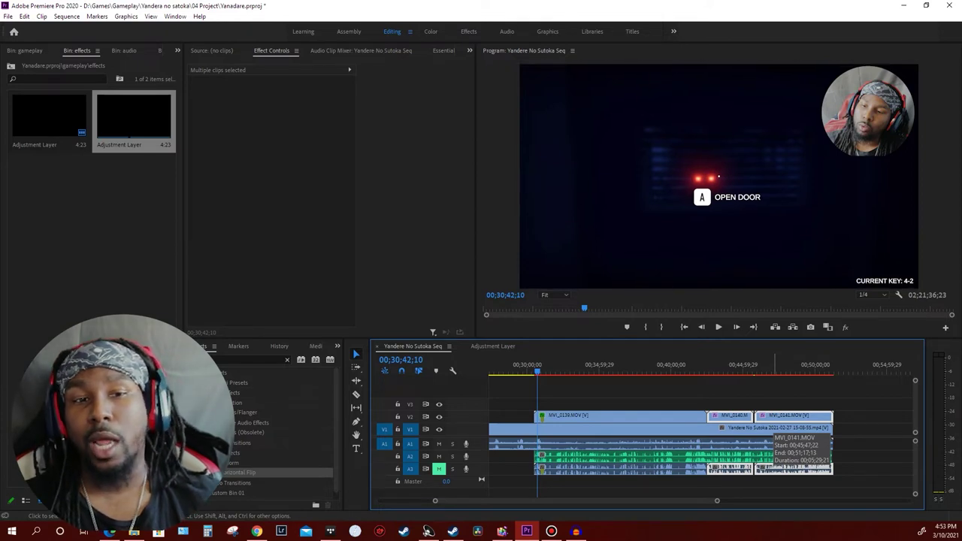
pyautogui.click(624, 415)
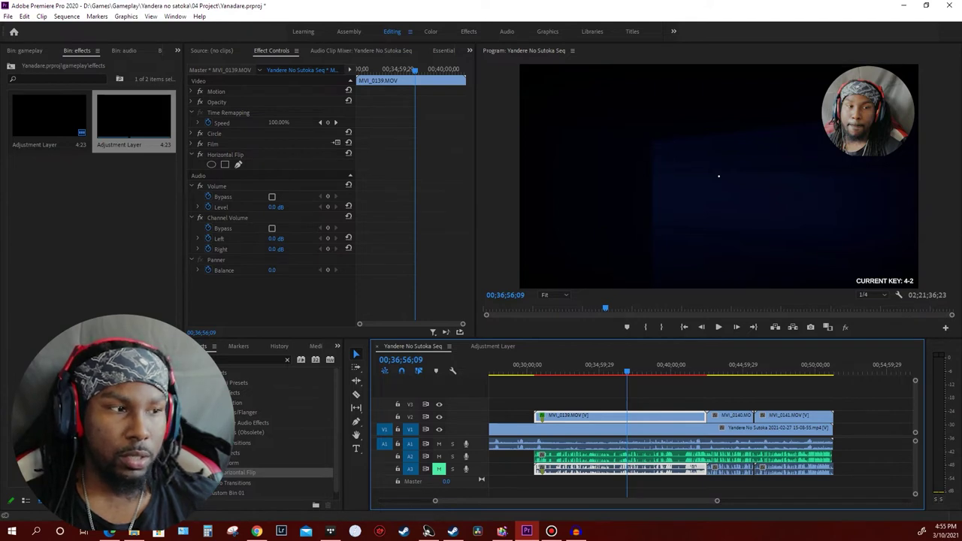
# Select MVI_0139's Motion, Circle, Film and Horizontal Flip effects, then select clips MVI_0140 and MVI_0141
pyautogui.click(215, 91)
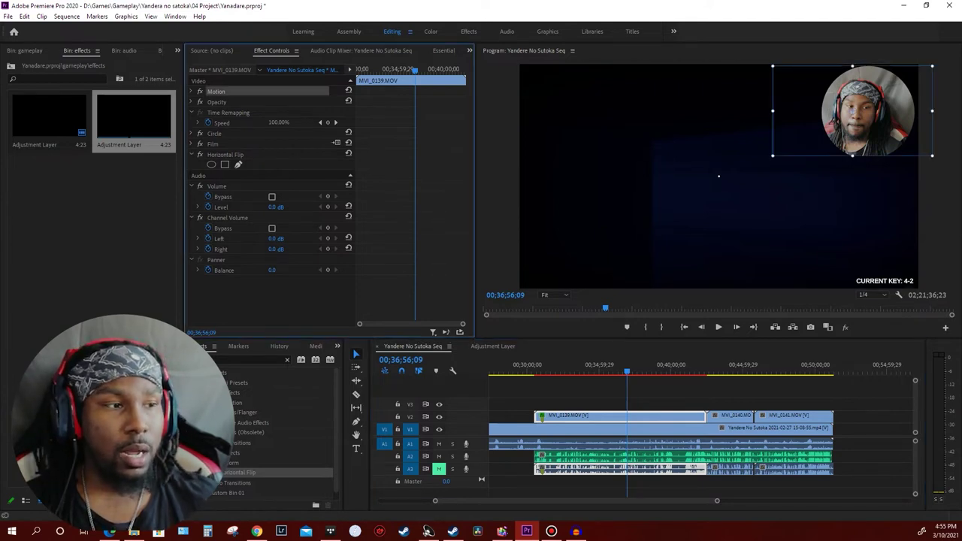
pyautogui.click(214, 133)
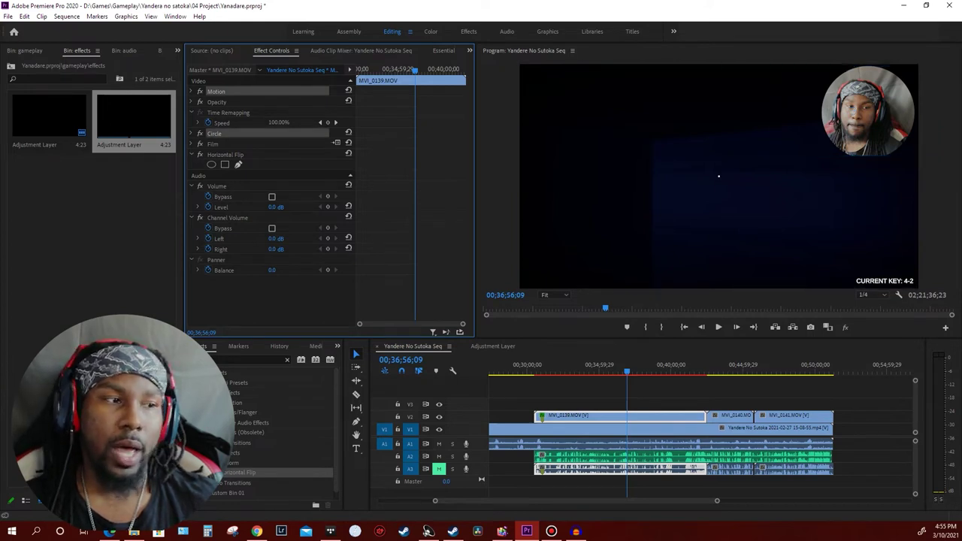
pyautogui.keyDown('ctrl'); pyautogui.click(212, 144); pyautogui.keyUp('ctrl')
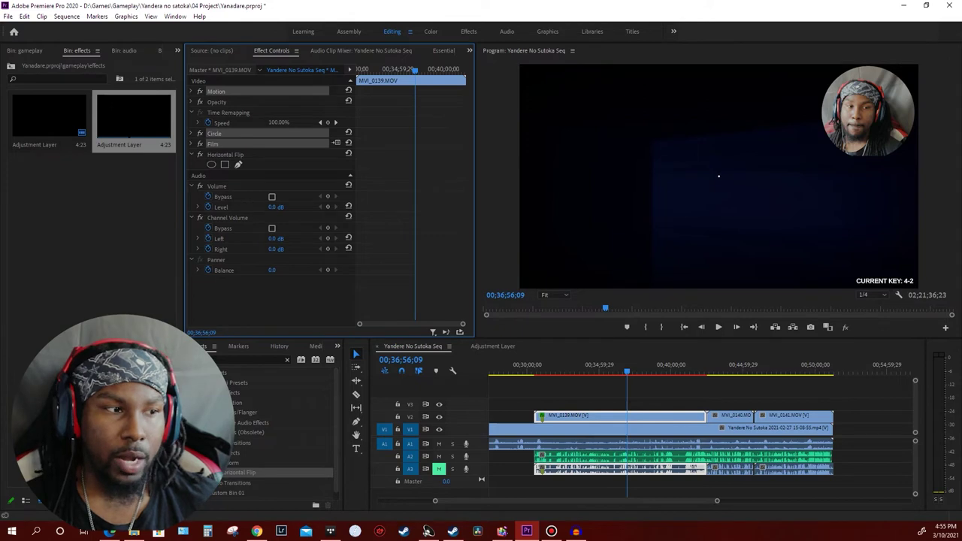
pyautogui.keyDown('ctrl'); pyautogui.click(229, 154); pyautogui.keyUp('ctrl')
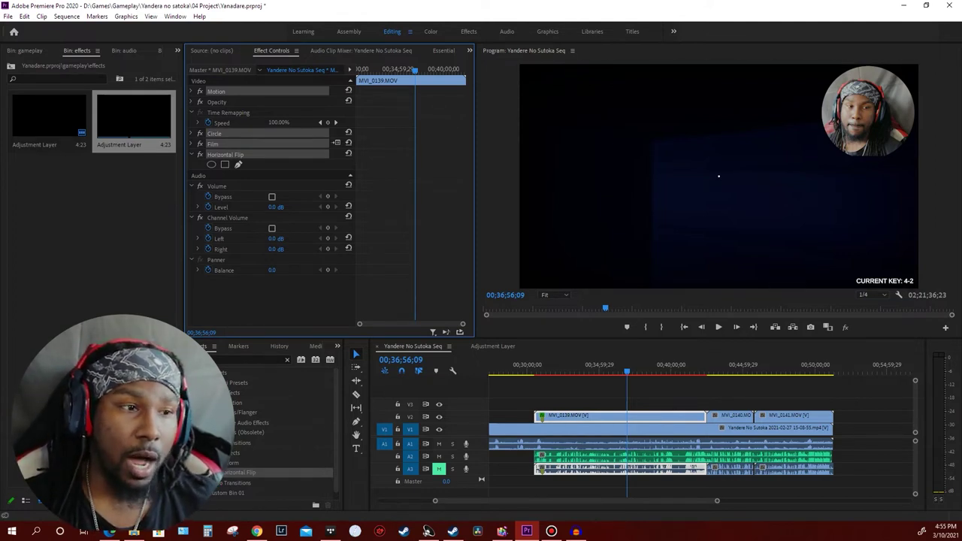
pyautogui.click(729, 415)
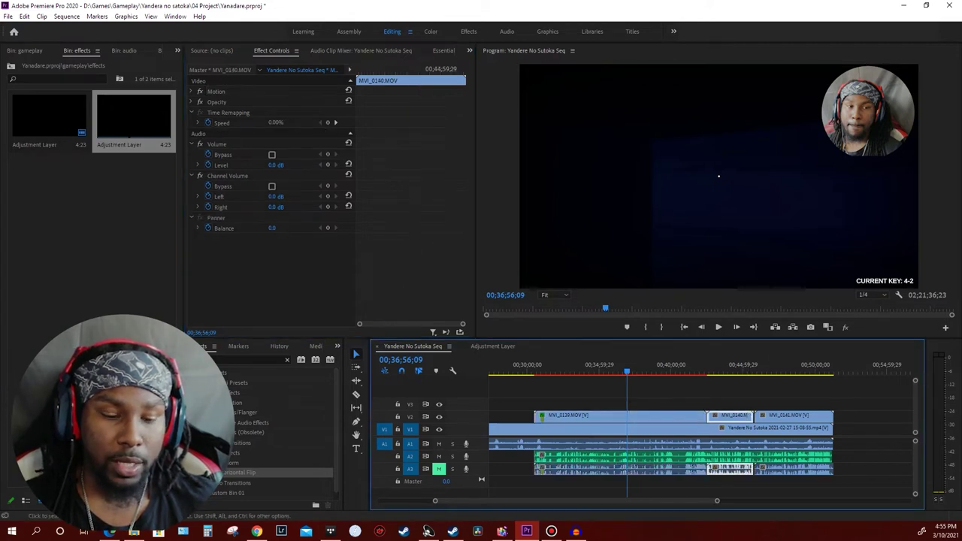
pyautogui.keyDown('shift'); pyautogui.click(789, 415); pyautogui.keyUp('shift')
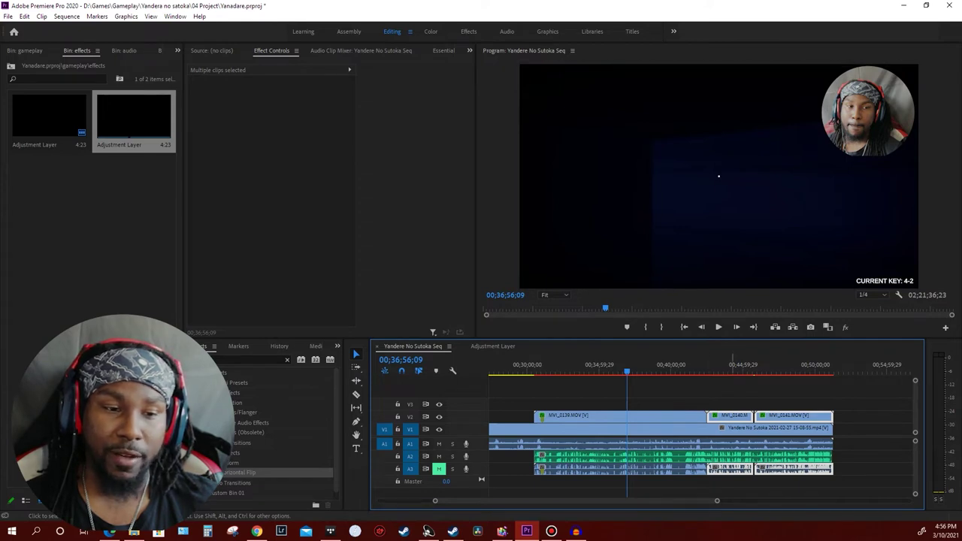
# Jump to the red-eyes scare, play from the MVI_0139 clip start, and zoom the timeline in
pyautogui.click(724, 368)
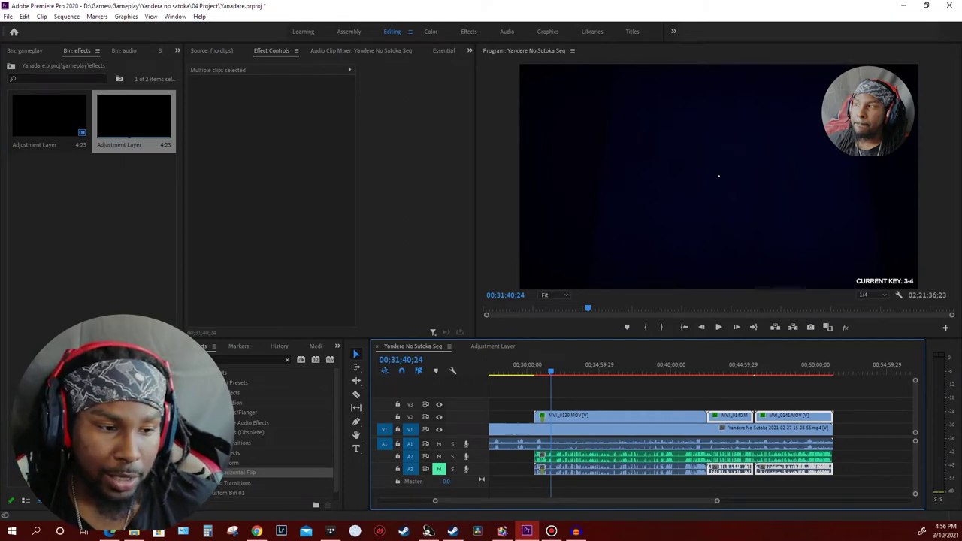
pyautogui.press('Up')
pyautogui.press('space')
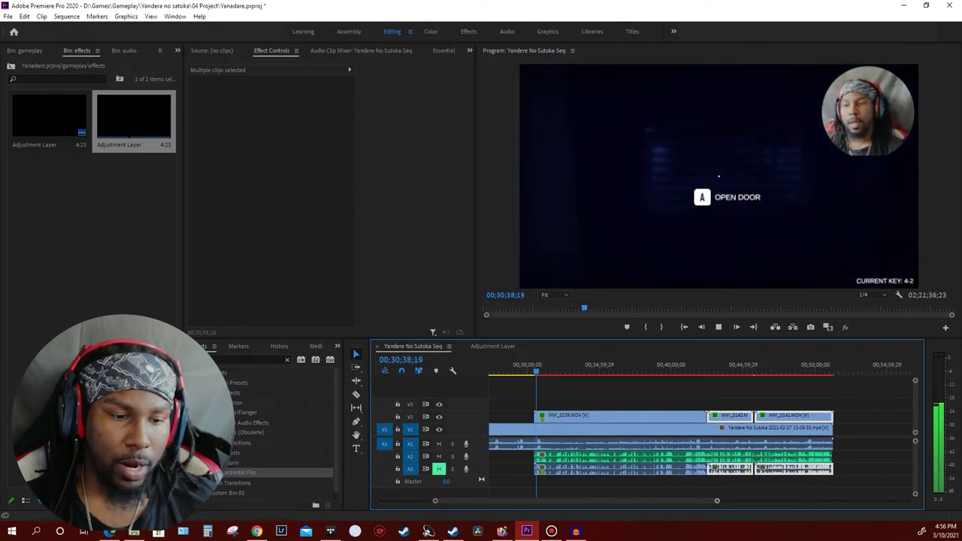
pyautogui.press('=')
pyautogui.press('=')
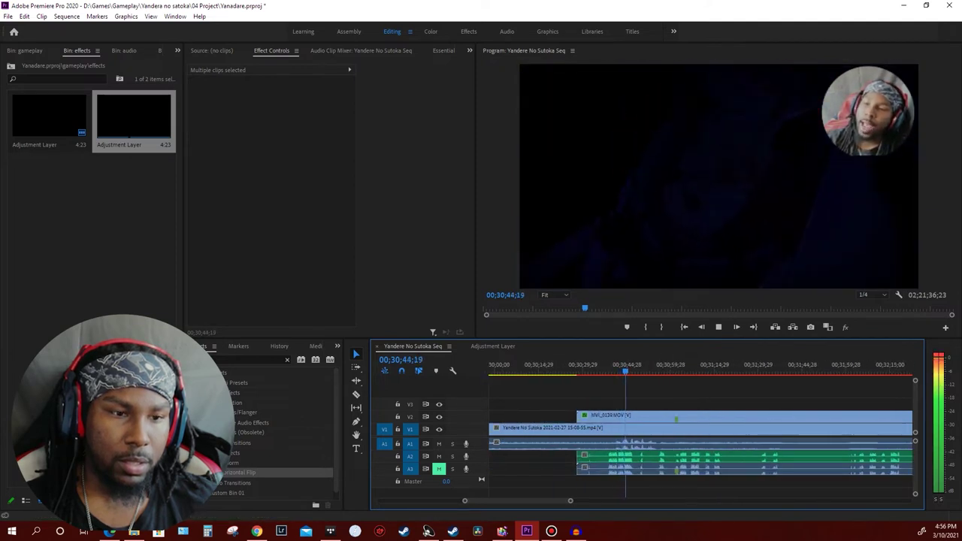
# Find the frame where the red eyes vanish and split every track there
pyautogui.click(718, 327)
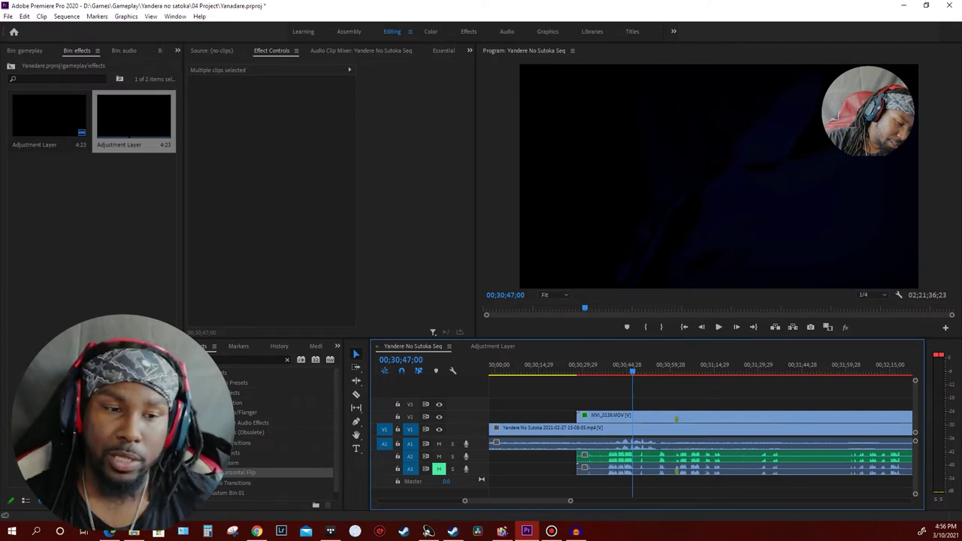
pyautogui.press('Left')
pyautogui.press('Left')
pyautogui.press('Left')
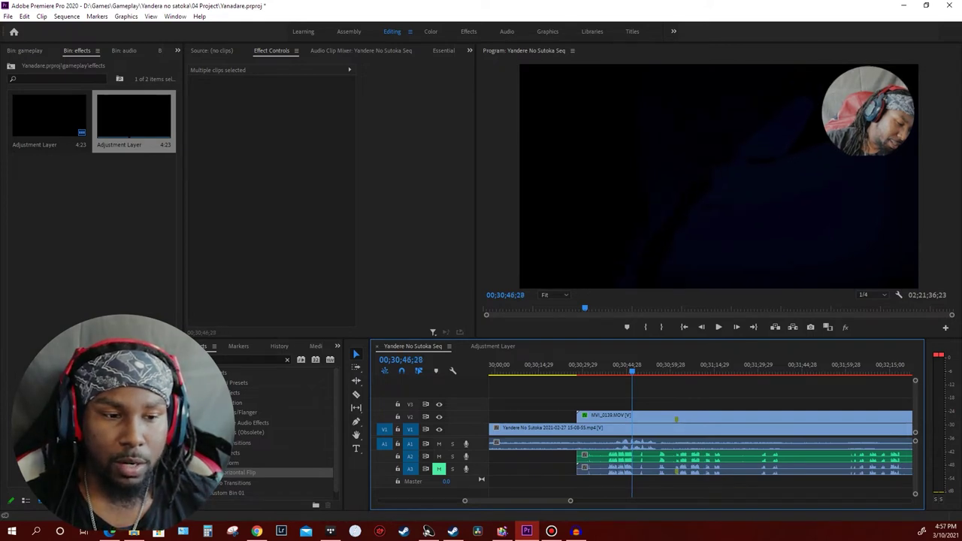
pyautogui.press('Right')
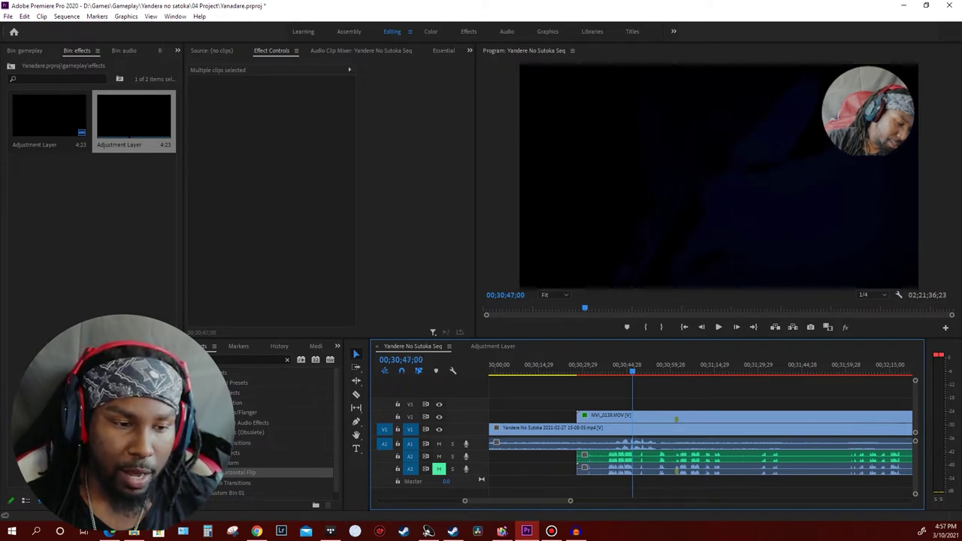
pyautogui.press('=')
pyautogui.press('=')
pyautogui.press('Left')
pyautogui.press('Left')
pyautogui.press('Left')
pyautogui.press('Right')
pyautogui.press('Right')
pyautogui.press('Right')
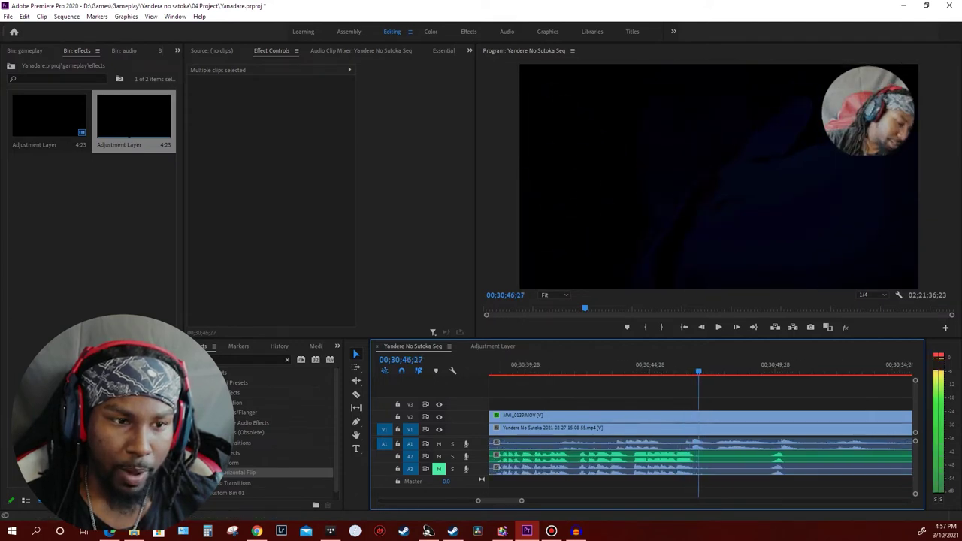
pyautogui.hotkey('ctrl', 'a')
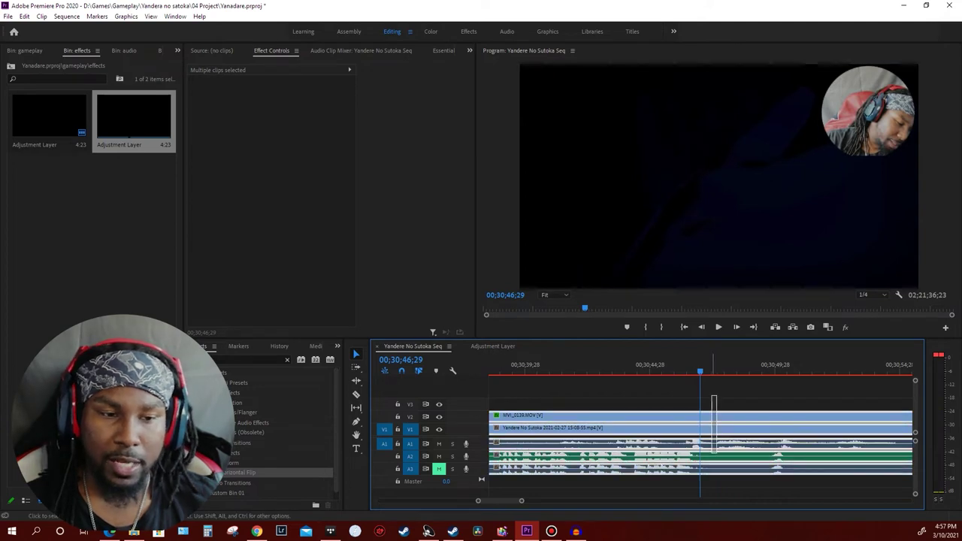
pyautogui.hotkey('ctrl', 'k')
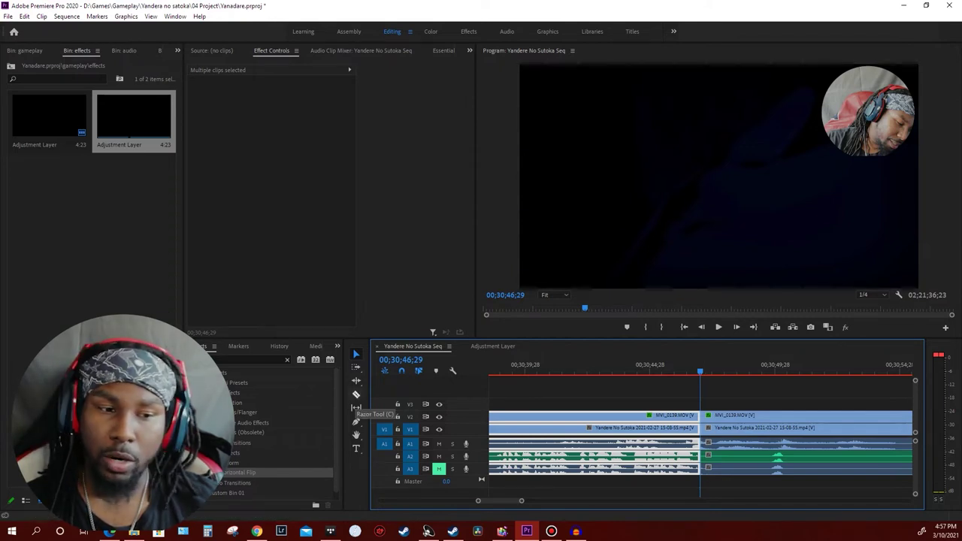
# Review the cut and locate where the gameplay resumes after the how-to-play section
pyautogui.press('c')
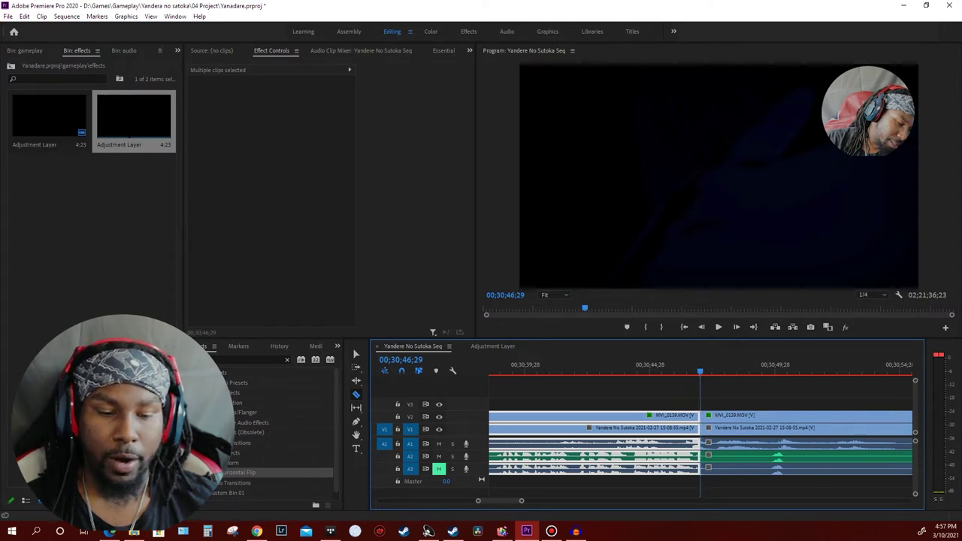
pyautogui.press('v')
pyautogui.press('-')
pyautogui.press('j')
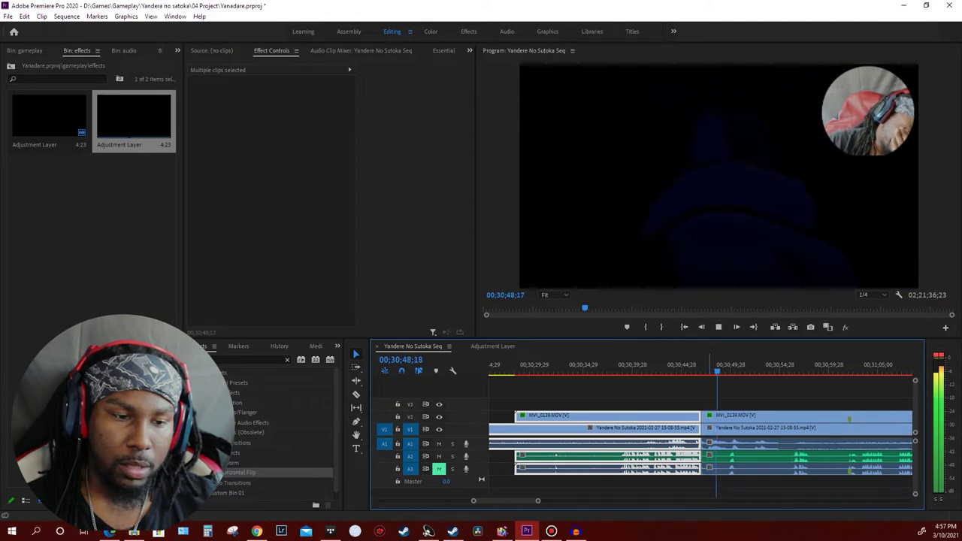
pyautogui.press('space')
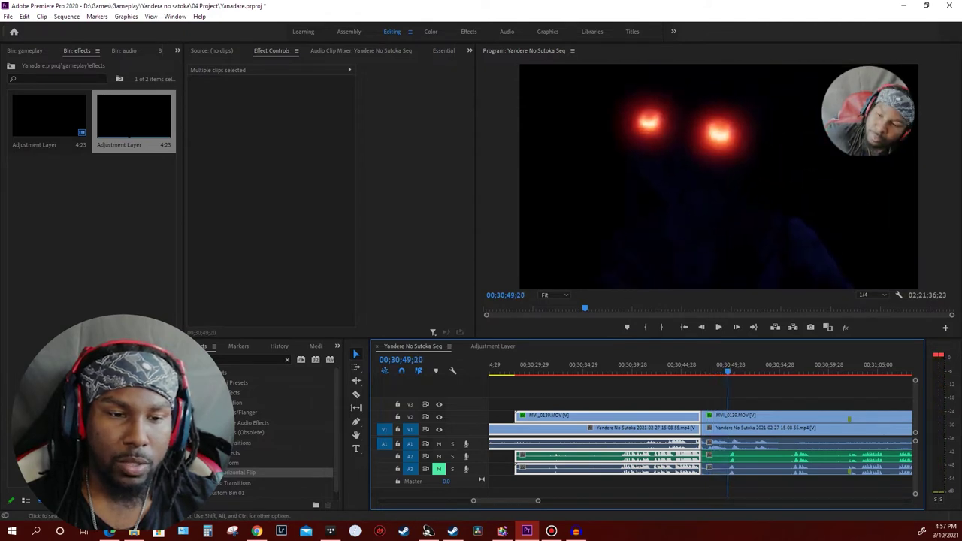
pyautogui.click(795, 368)
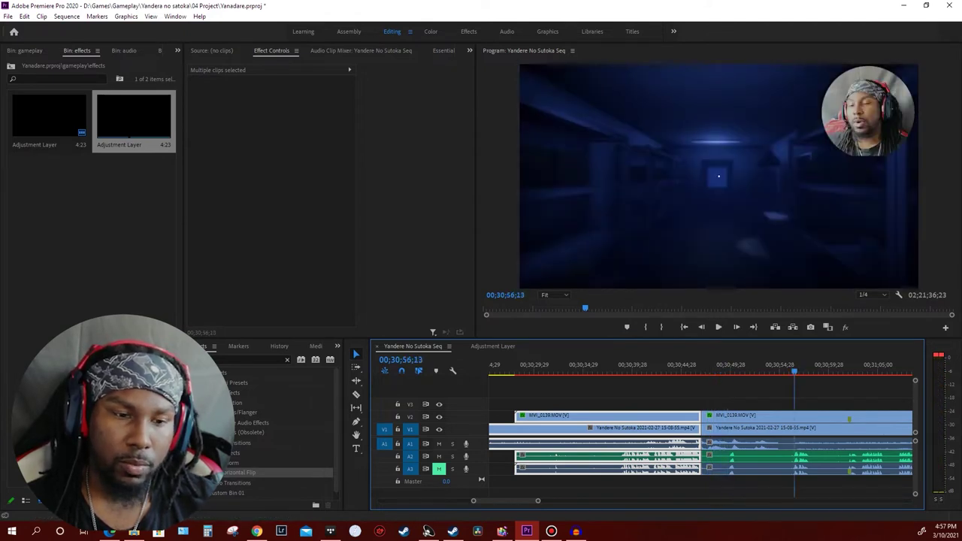
pyautogui.press('Left')
pyautogui.press('Left')
pyautogui.press('Left')
pyautogui.press('Left')
pyautogui.press('Left')
pyautogui.press('Left')
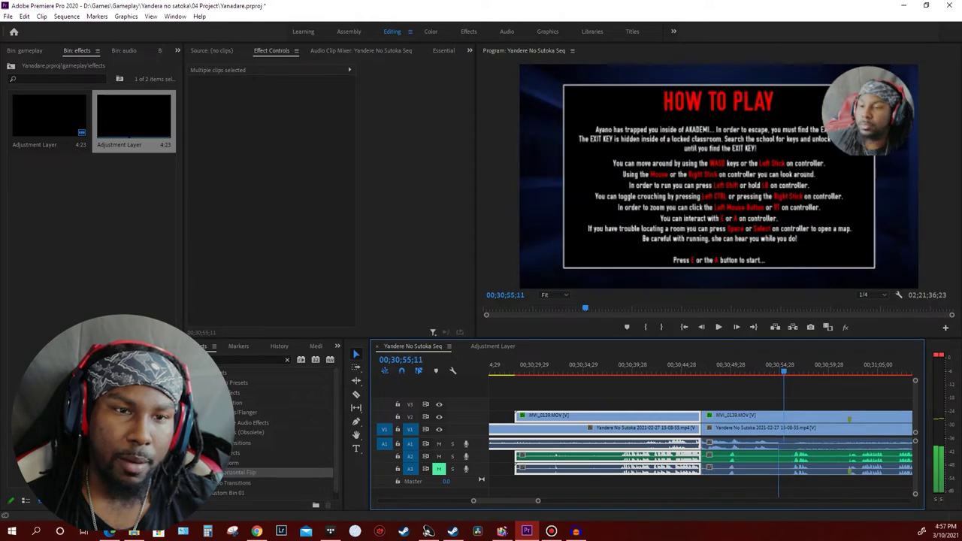
# Razor the facecam, gameplay and audio tracks where the gameplay resumes
pyautogui.click(756, 417)
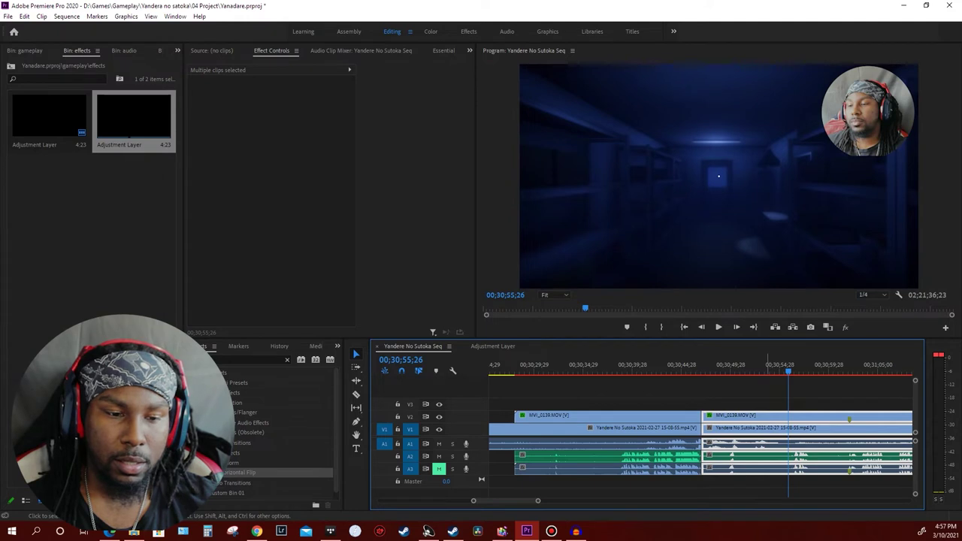
pyautogui.click(356, 394)
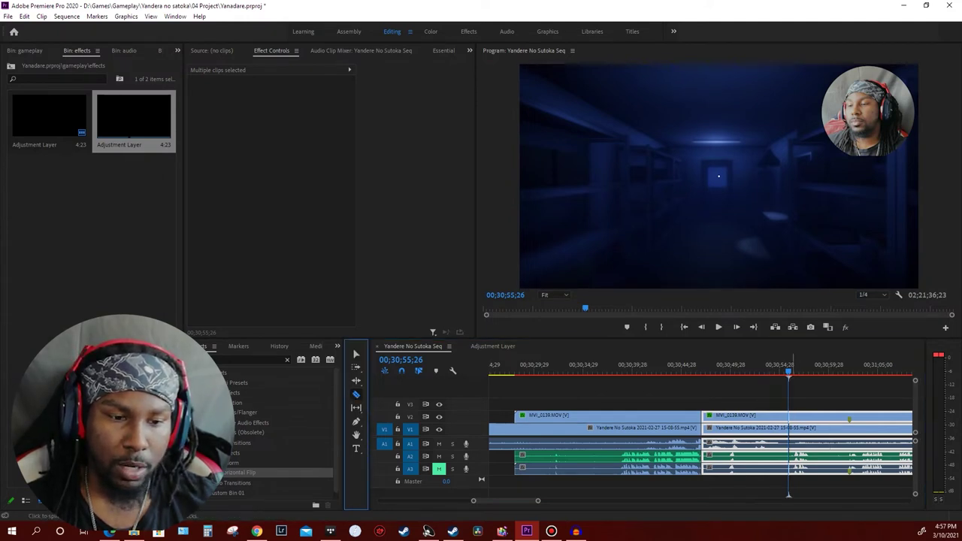
pyautogui.click(789, 415)
pyautogui.click(789, 428)
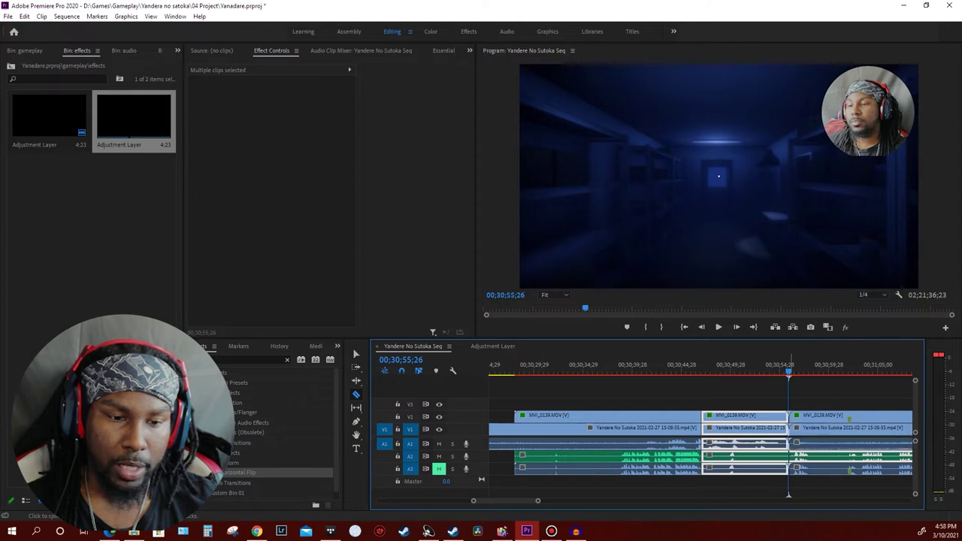
pyautogui.click(788, 456)
pyautogui.click(357, 353)
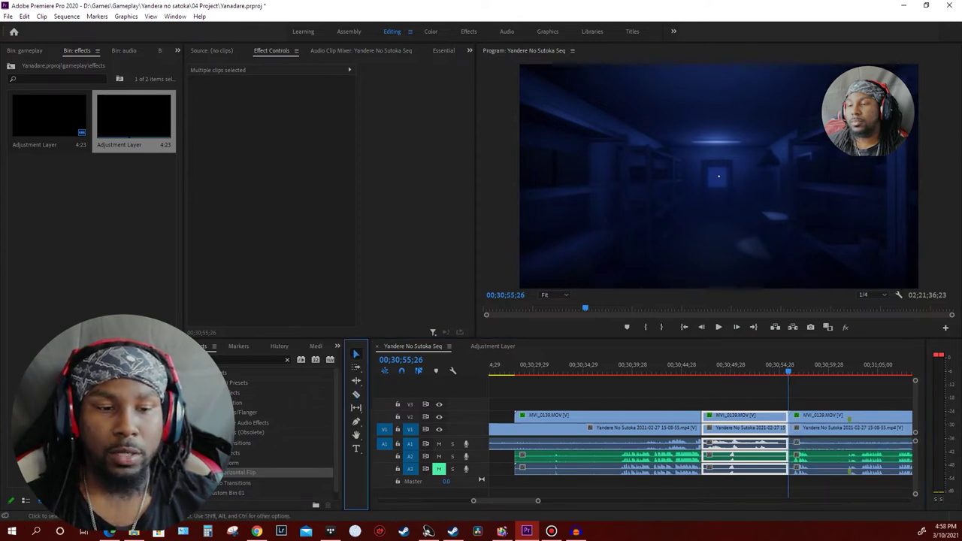
# Delete the section between the two cuts and close the leftover gap
pyautogui.click(744, 451)
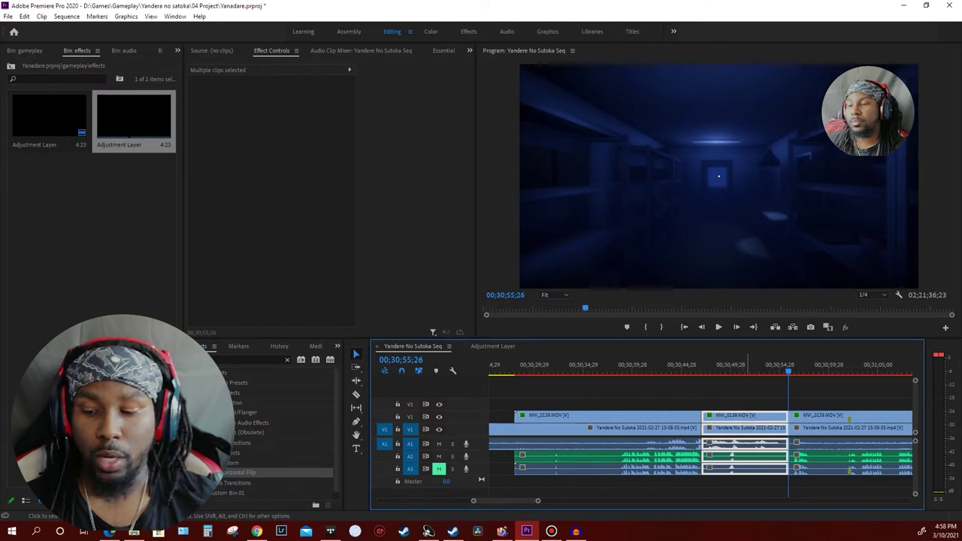
pyautogui.press('Delete')
pyautogui.click(744, 450)
pyautogui.press('Delete')
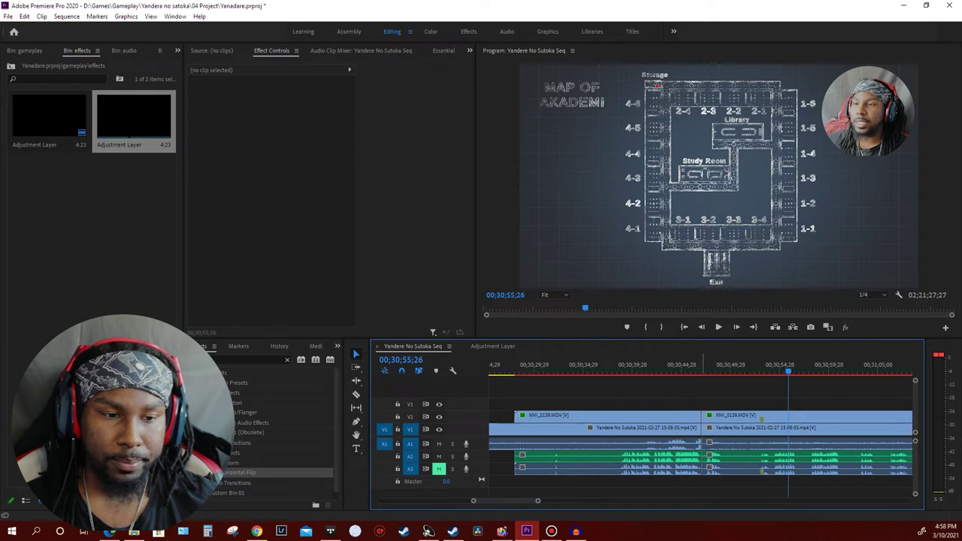
# Review the edit and split the clip at 00;30;48;29
pyautogui.click(696, 368)
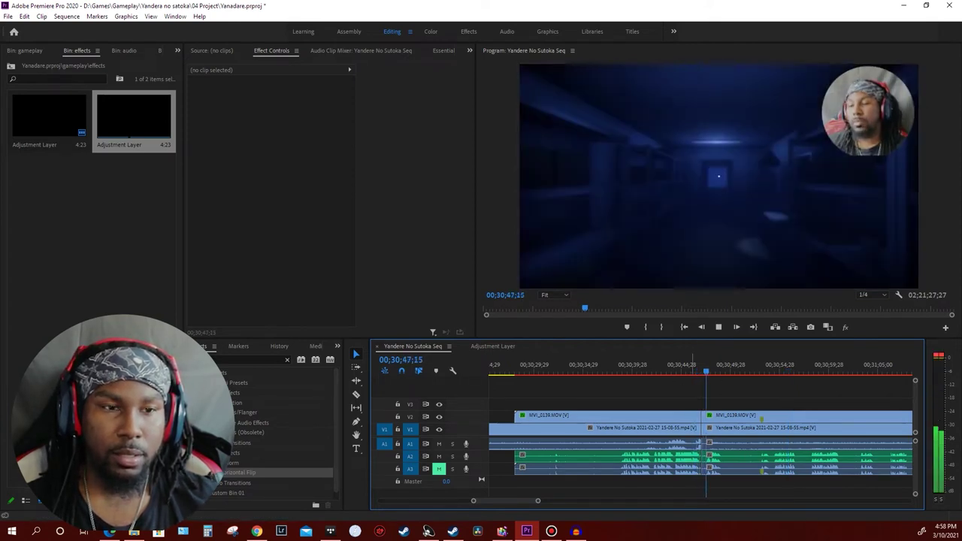
pyautogui.press('space')
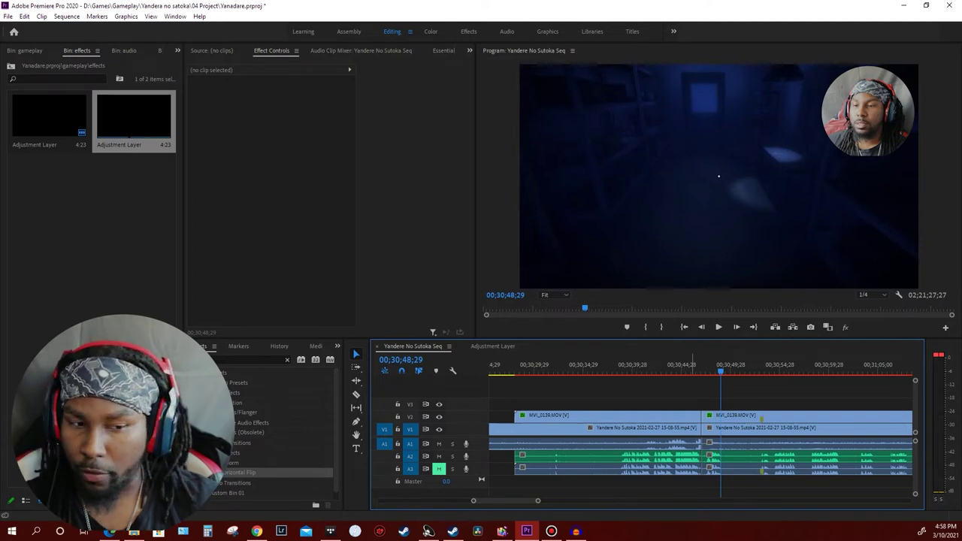
pyautogui.click(759, 421)
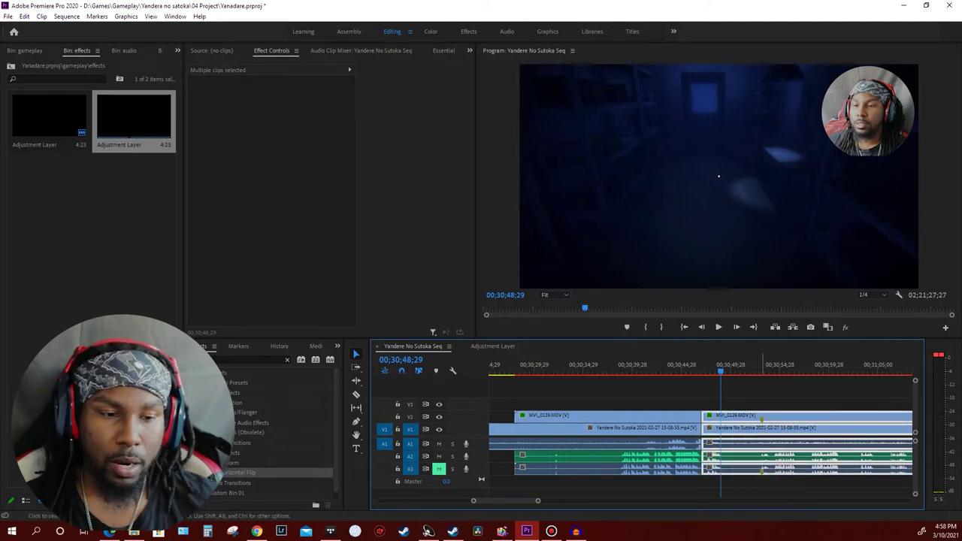
pyautogui.hotkey('ctrl', 'k')
# Split again at the map frame near 00;30;52;21 and ripple-delete the short piece
pyautogui.click(757, 368)
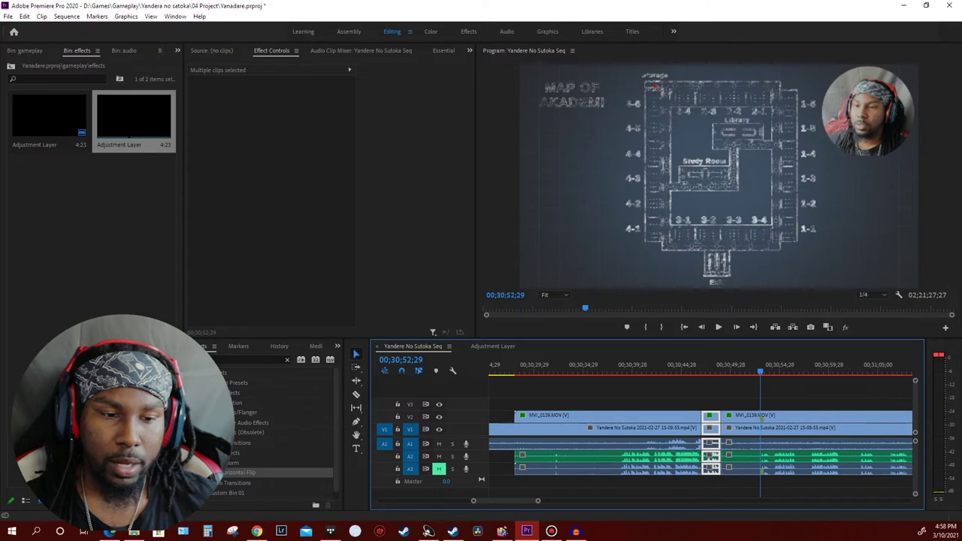
pyautogui.click(760, 368)
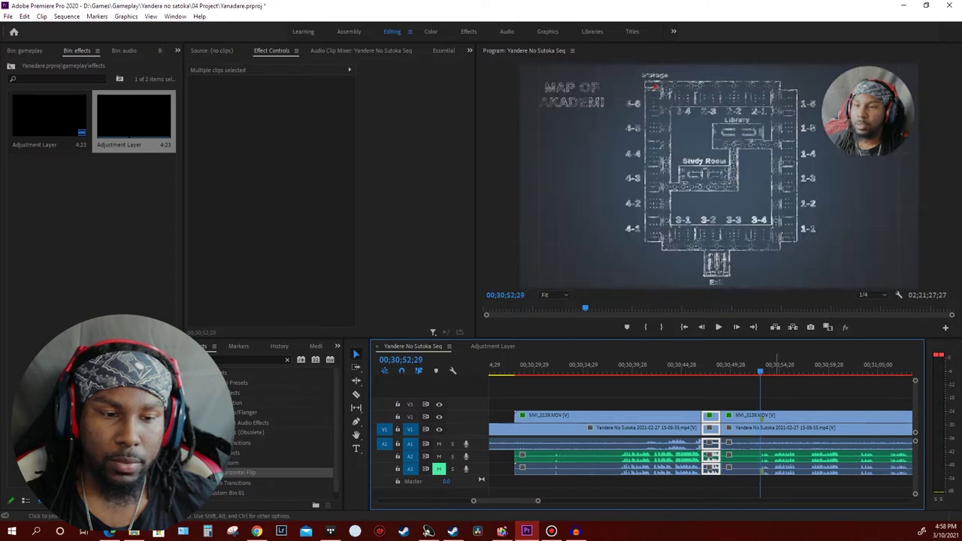
pyautogui.click(789, 421)
pyautogui.hotkey('ctrl', 'k')
pyautogui.hotkey('shift', 'Delete')
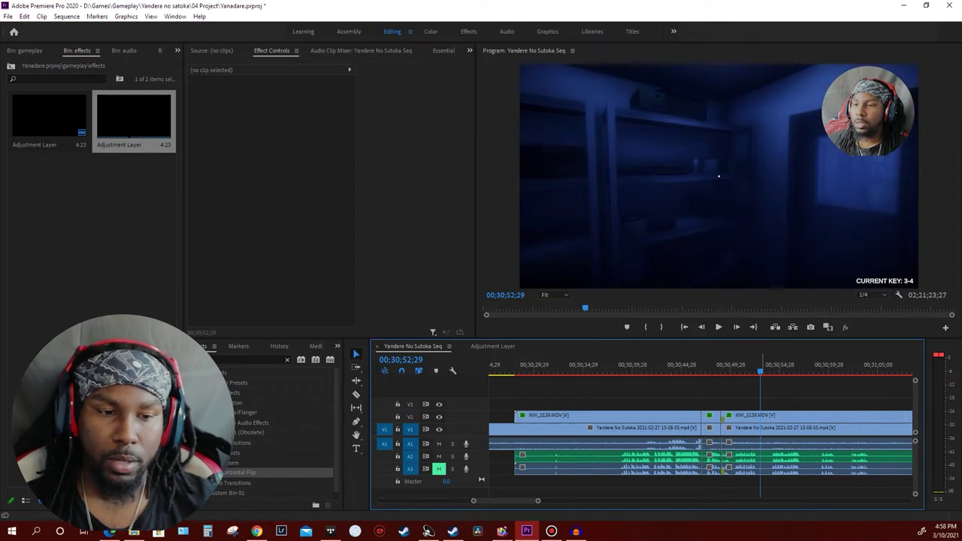
pyautogui.press('-')
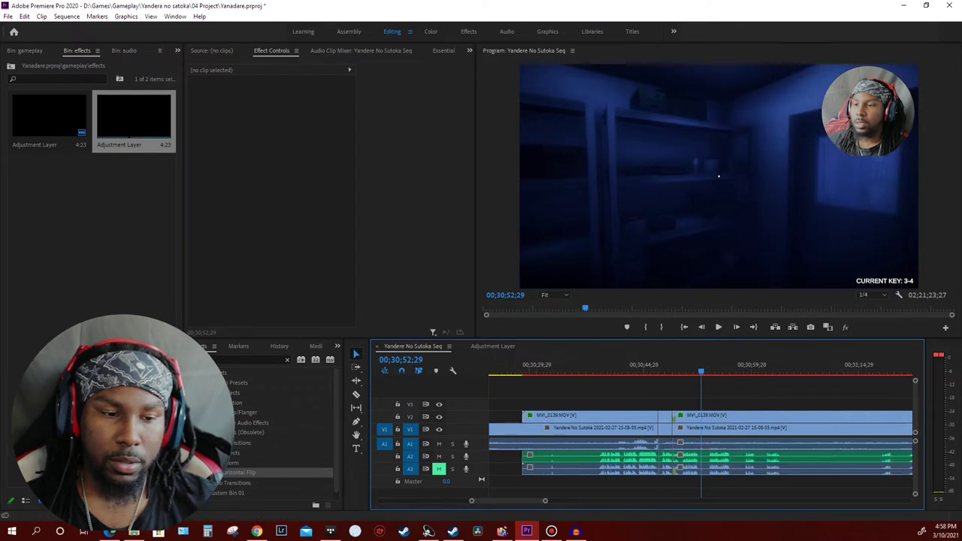
pyautogui.press('space')
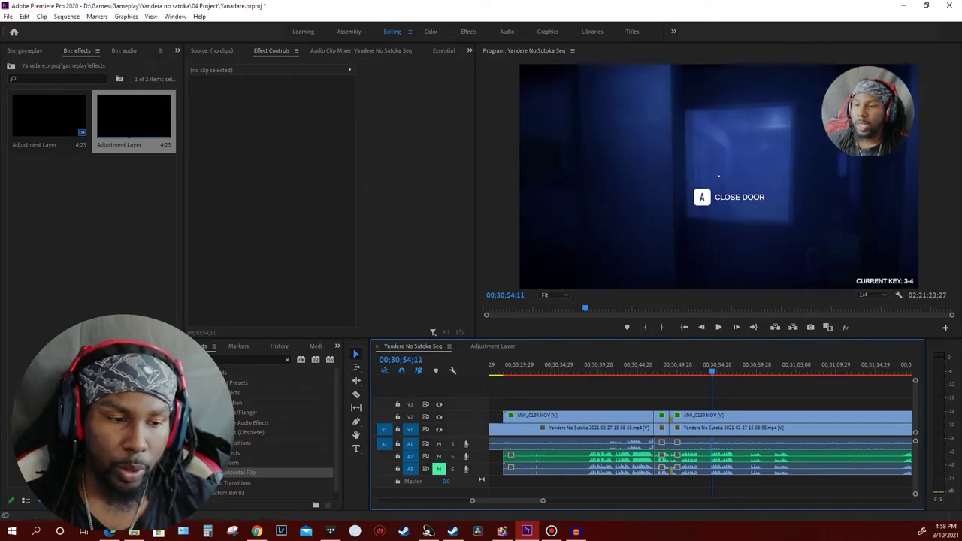
pyautogui.scroll(-5, 701, 443)
pyautogui.scroll(3, 700, 443)
pyautogui.scroll(2, 700, 443)
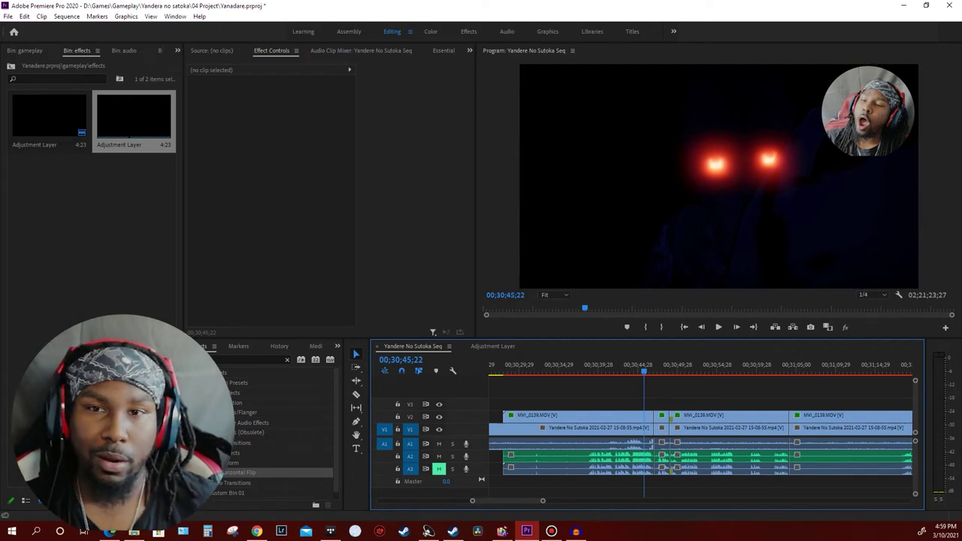
pyautogui.press('space')
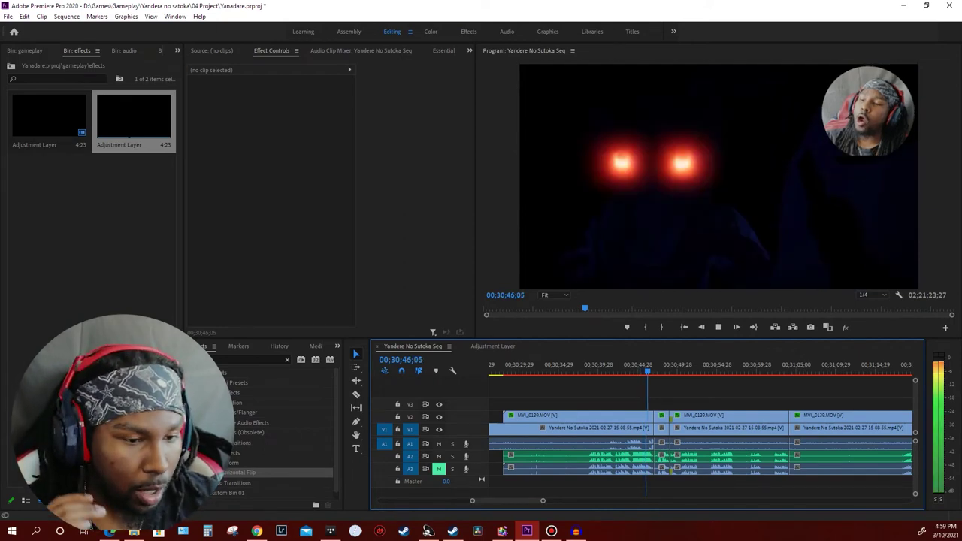
pyautogui.press('space')
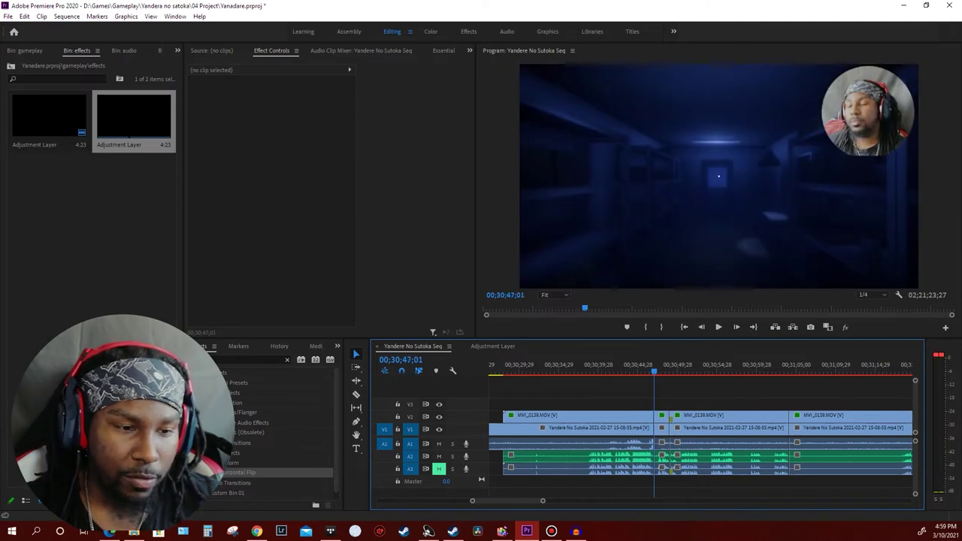
pyautogui.press('Left')
pyautogui.press('Left')
pyautogui.press('Left')
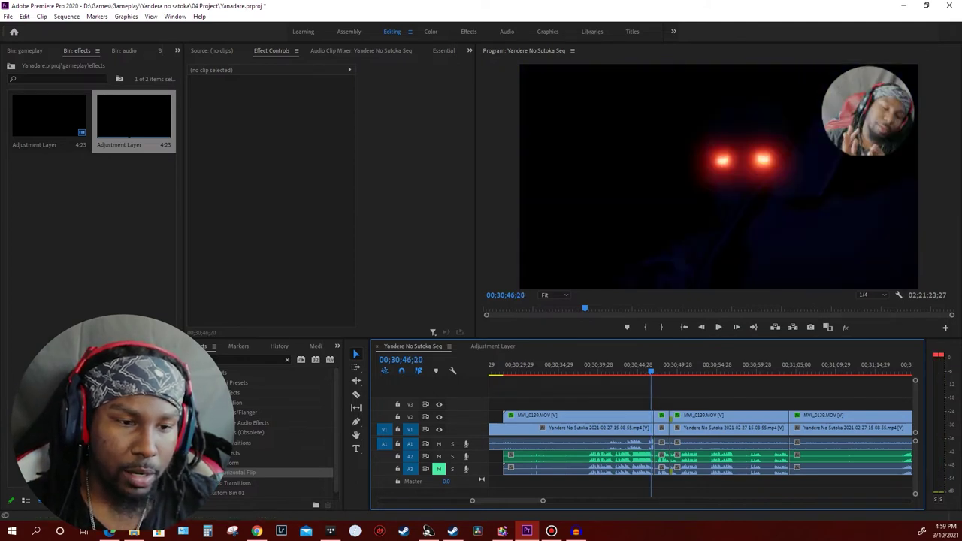
pyautogui.press('Left')
pyautogui.press('Left')
pyautogui.press('Left')
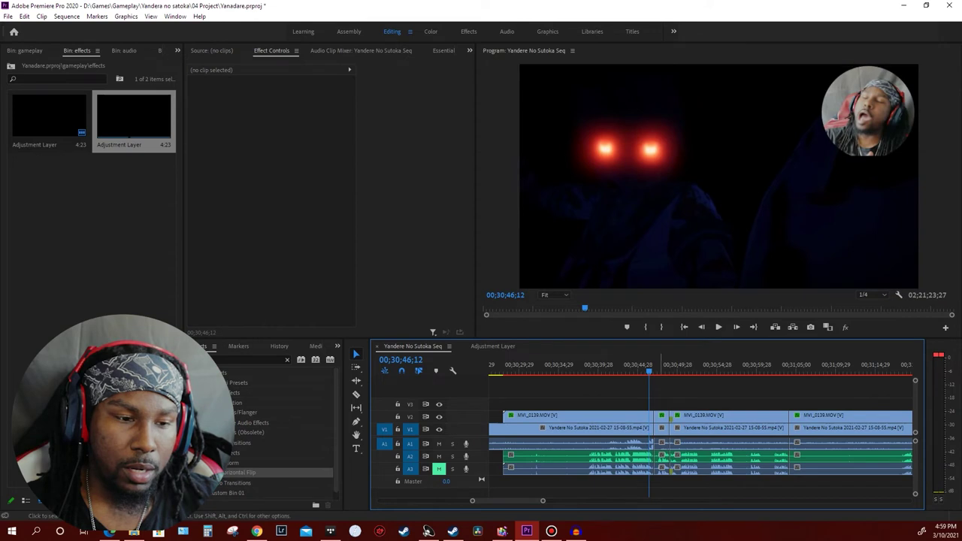
pyautogui.hotkey('shift', 'Left')
pyautogui.hotkey('shift', 'Left')
pyautogui.hotkey('shift', 'Left')
pyautogui.press('Right')
pyautogui.press('Right')
pyautogui.press('Right')
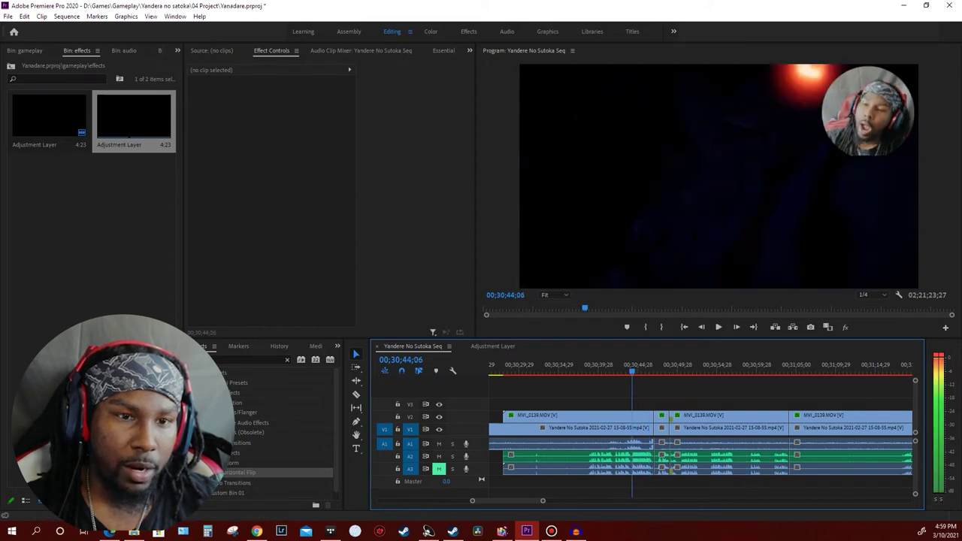
pyautogui.press('Right')
pyautogui.press('Right')
pyautogui.press('Right')
pyautogui.press('Right')
pyautogui.press('Right')
pyautogui.press('Right')
pyautogui.press('Right')
pyautogui.press('Right')
pyautogui.press('Right')
pyautogui.press('Right')
pyautogui.press('Right')
pyautogui.press('Right')
pyautogui.press('Right')
pyautogui.press('Right')
pyautogui.press('Right')
pyautogui.press('Right')
pyautogui.press('Right')
pyautogui.press('Right')
pyautogui.press('Right')
pyautogui.press('Right')
pyautogui.press('Right')
pyautogui.hotkey('shift', 'Left')
pyautogui.hotkey('shift', 'Left')
pyautogui.hotkey('shift', 'Left')
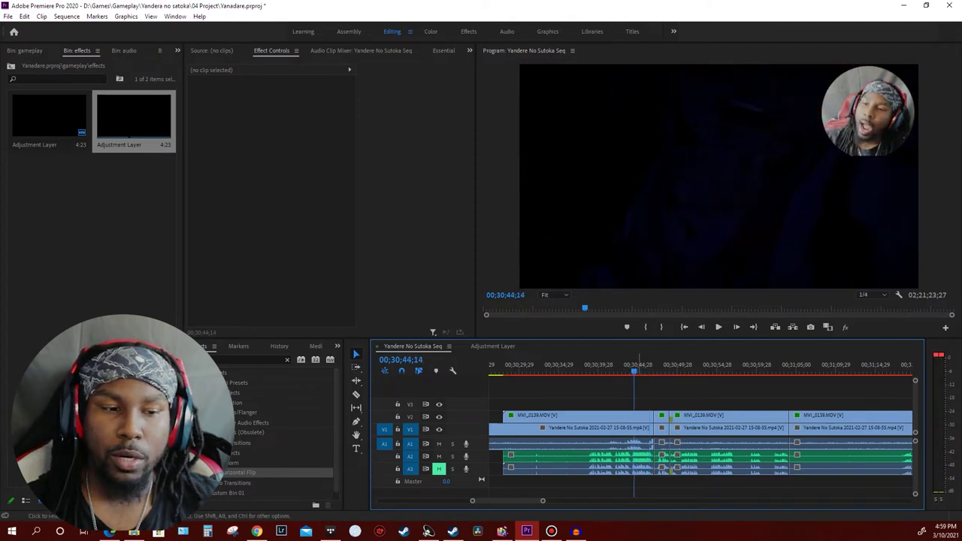
# Cut MVI_0139 at the playhead and show Motion properties for the piece after the cut at 00;30;44;26
pyautogui.click(579, 415)
pyautogui.hotkey('ctrl', 'k')
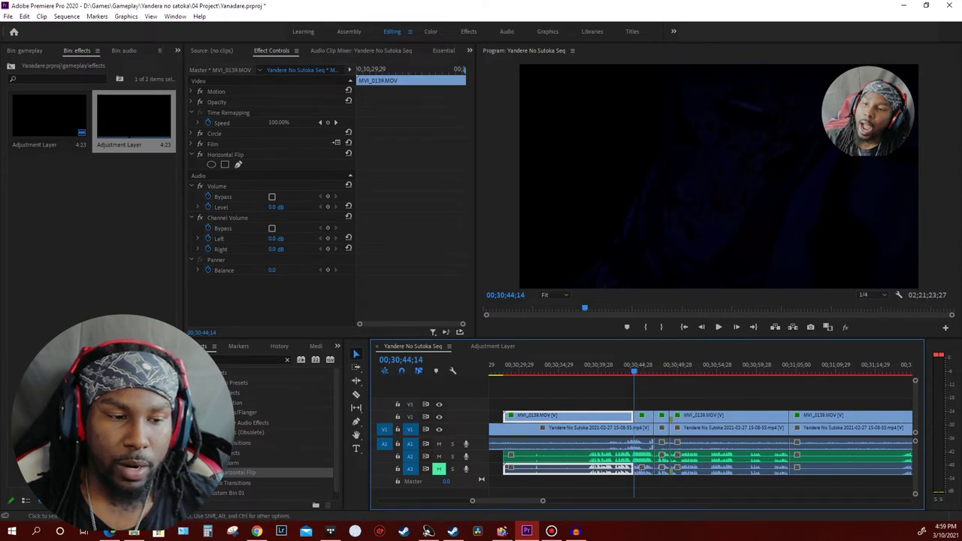
pyautogui.press('=')
pyautogui.press('=')
pyautogui.press('=')
pyautogui.press('=')
pyautogui.click(744, 415)
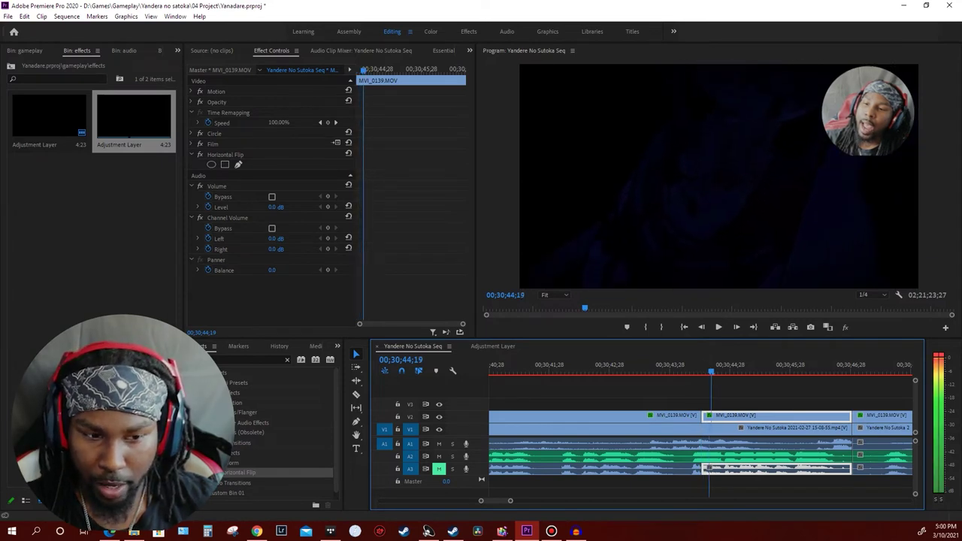
pyautogui.press('Left')
pyautogui.press('Left')
pyautogui.press('Left')
pyautogui.press('Right')
pyautogui.press('Right')
pyautogui.press('Right')
pyautogui.press('Right')
pyautogui.press('Right')
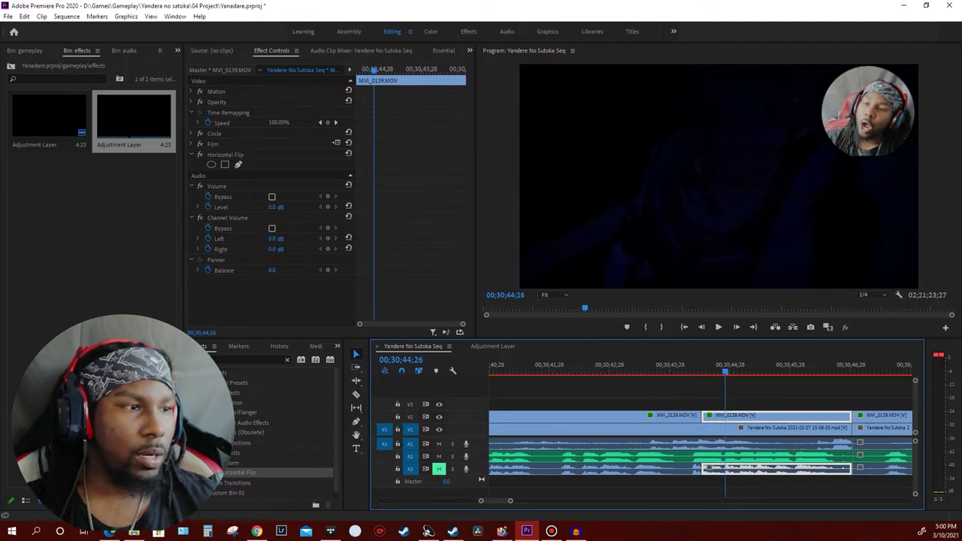
pyautogui.click(191, 91)
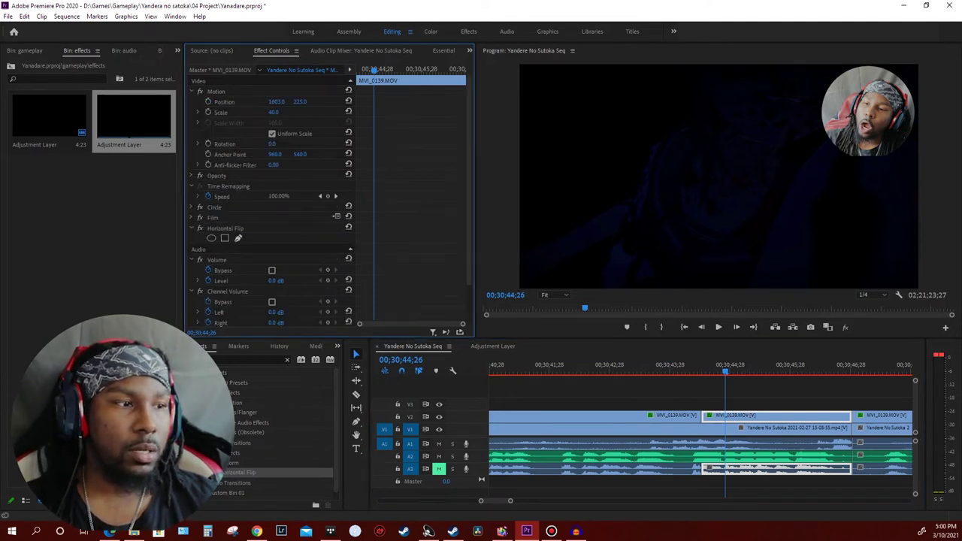
# Keyframe the facecam Scale at 40, then set it to 60 one frame later
pyautogui.press('Left')
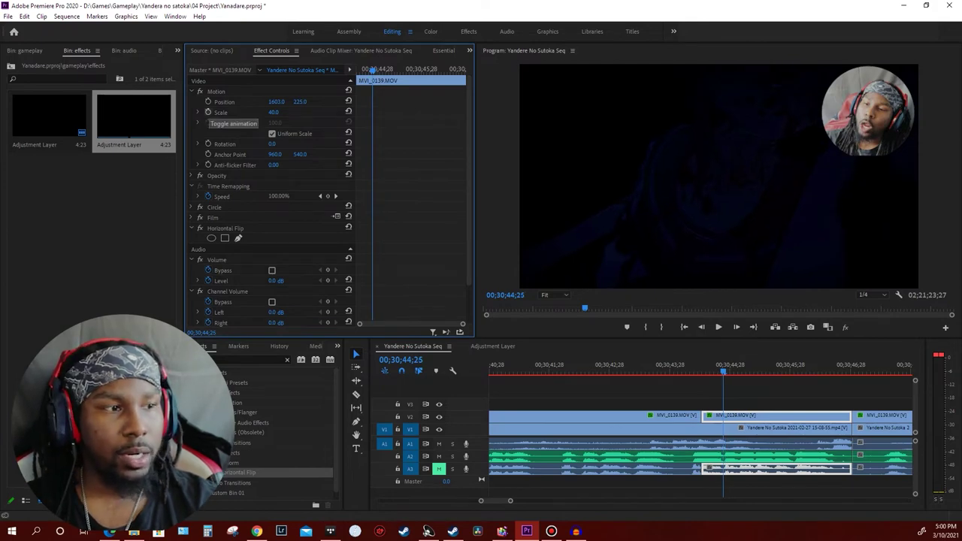
pyautogui.click(208, 112)
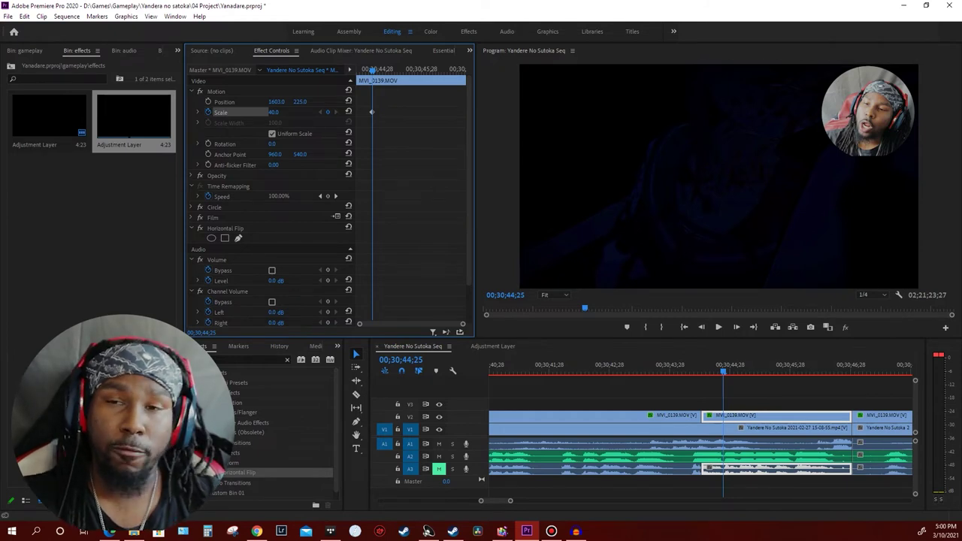
pyautogui.press('Right')
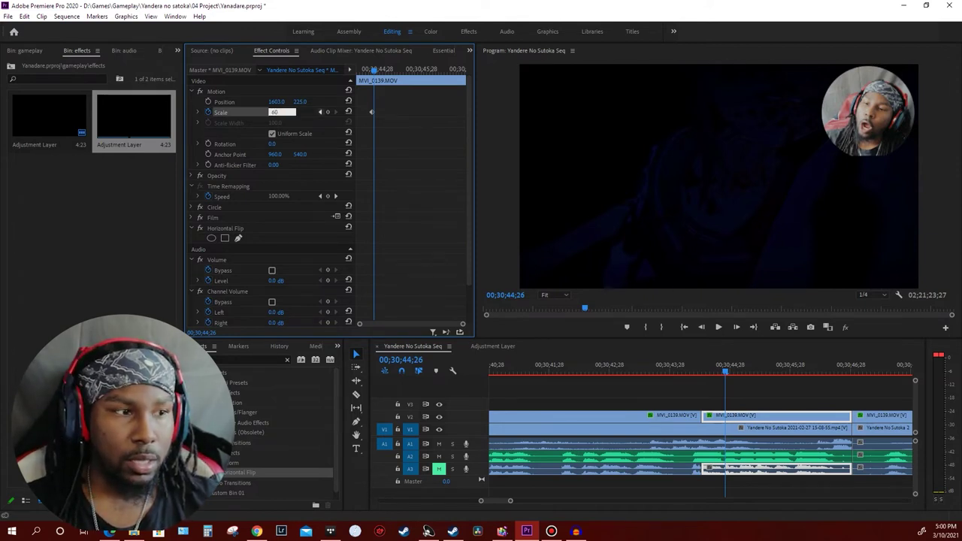
pyautogui.press('Return')
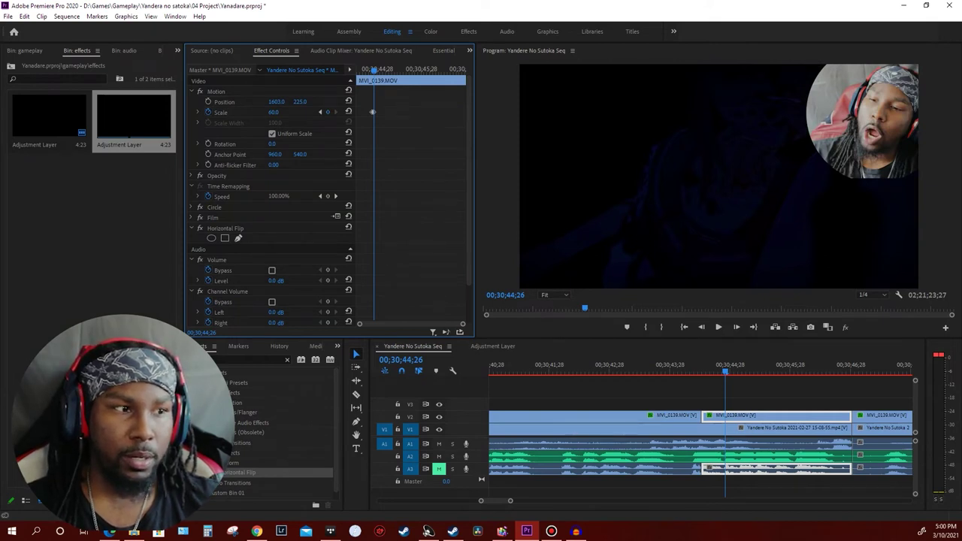
# Review the scale jump and add a Position keyframe at 1603, 225 on the starting frame
pyautogui.press('Left')
pyautogui.press('Left')
pyautogui.press('Left')
pyautogui.press('Right')
pyautogui.press('Right')
pyautogui.press('Right')
pyautogui.press('Right')
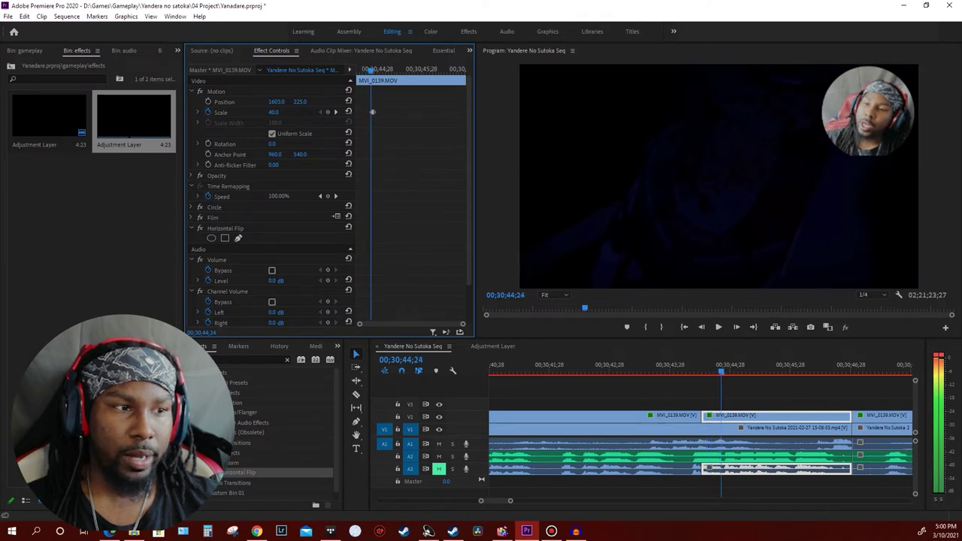
pyautogui.press('Right')
pyautogui.press('Right')
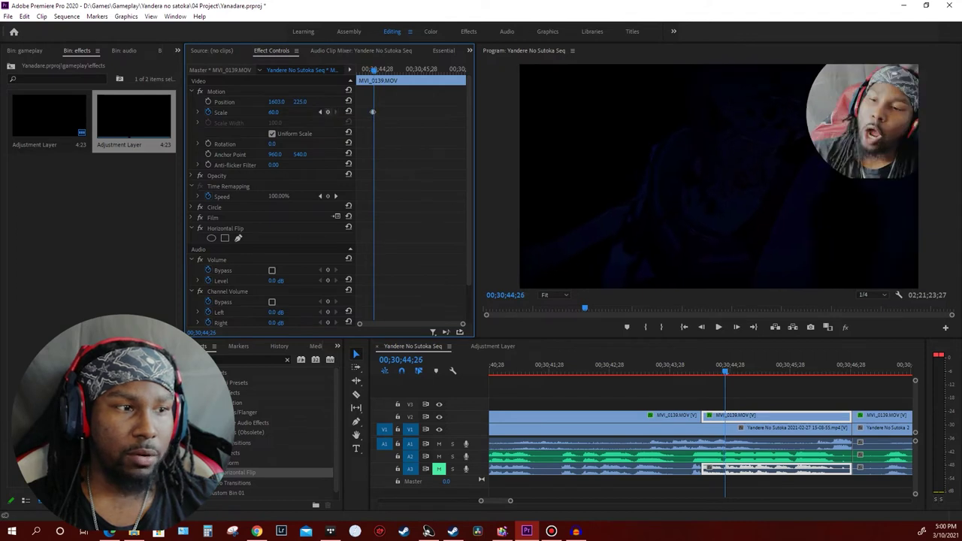
pyautogui.click(319, 112)
pyautogui.click(336, 112)
pyautogui.click(319, 112)
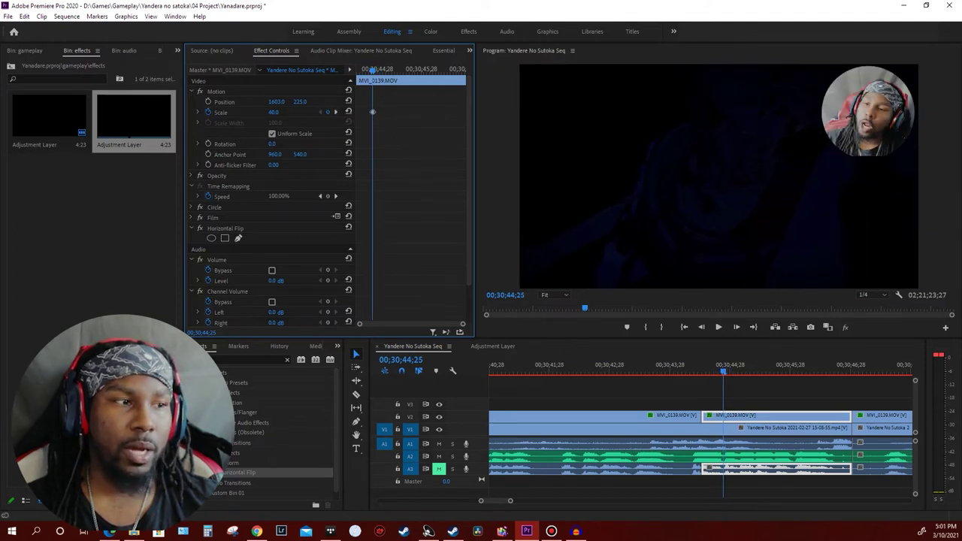
pyautogui.click(328, 101)
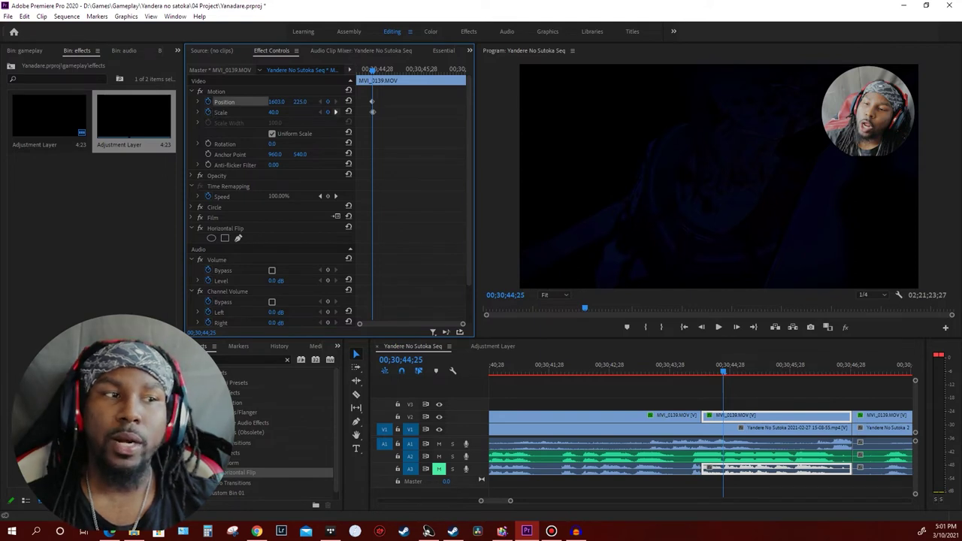
# Nudge the enlarged facecam left and down, then step back to the frame before the zoom
pyautogui.press('Right')
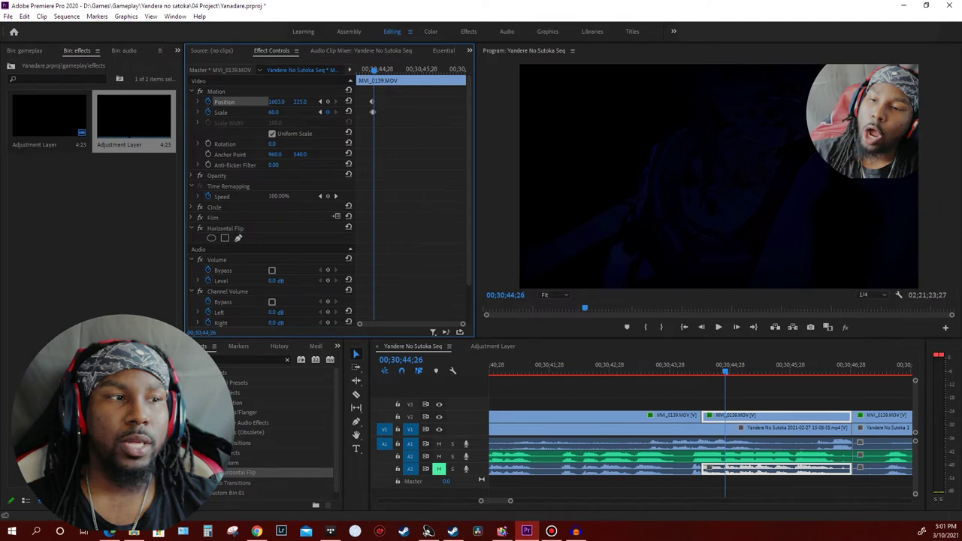
pyautogui.moveTo(276, 102); pyautogui.dragTo(221, 101)
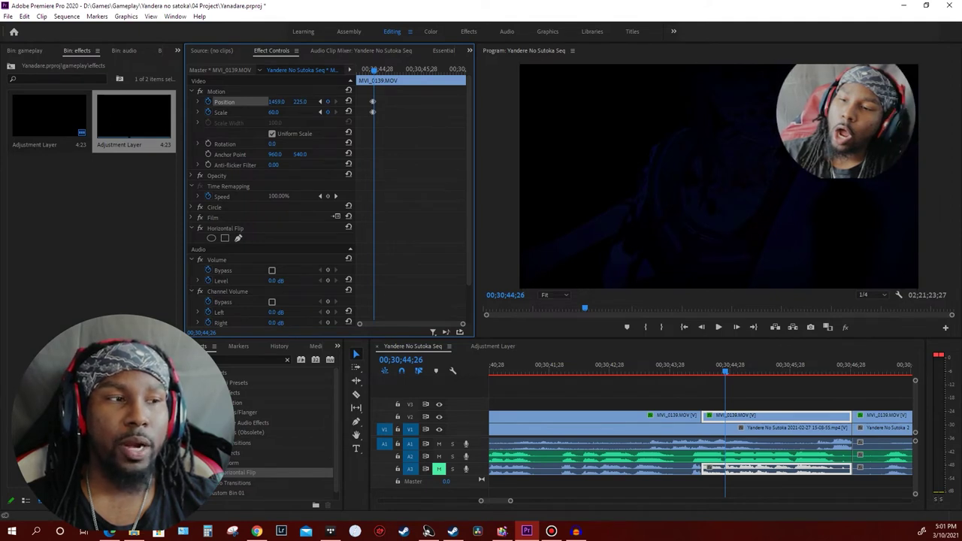
pyautogui.moveTo(300, 102); pyautogui.dragTo(339, 102)
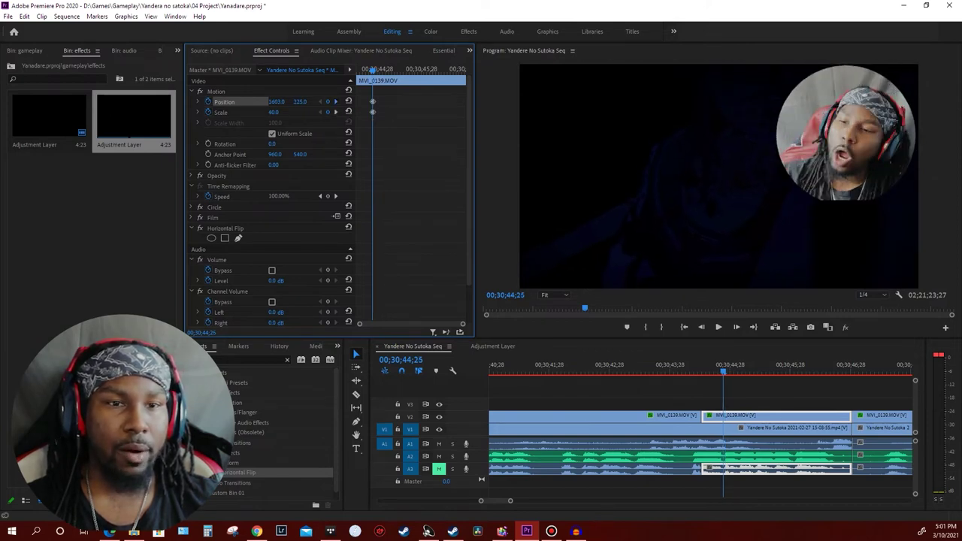
pyautogui.press('Left')
pyautogui.press('Left')
pyautogui.press('Left')
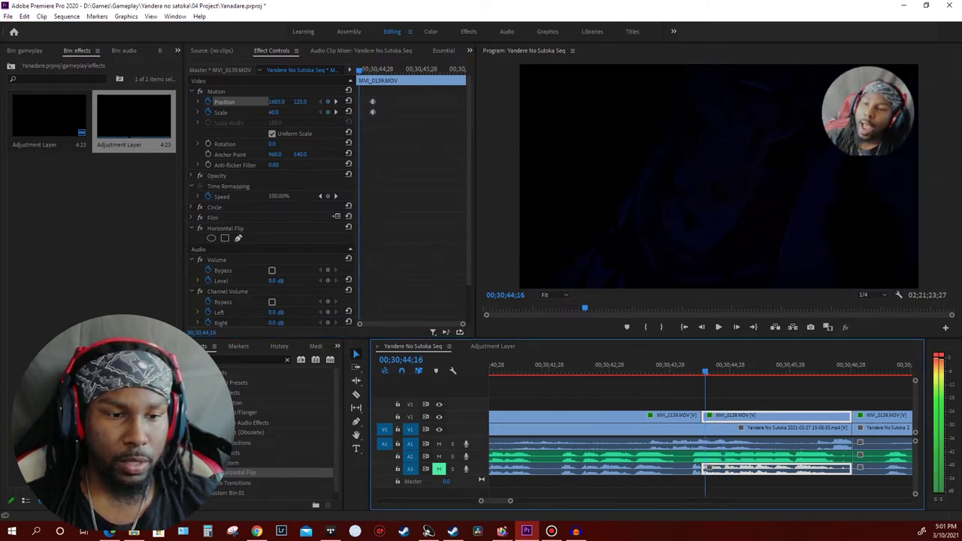
pyautogui.press('Right')
pyautogui.press('Right')
pyautogui.press('Right')
pyautogui.press('Right')
pyautogui.press('Right')
pyautogui.press('Right')
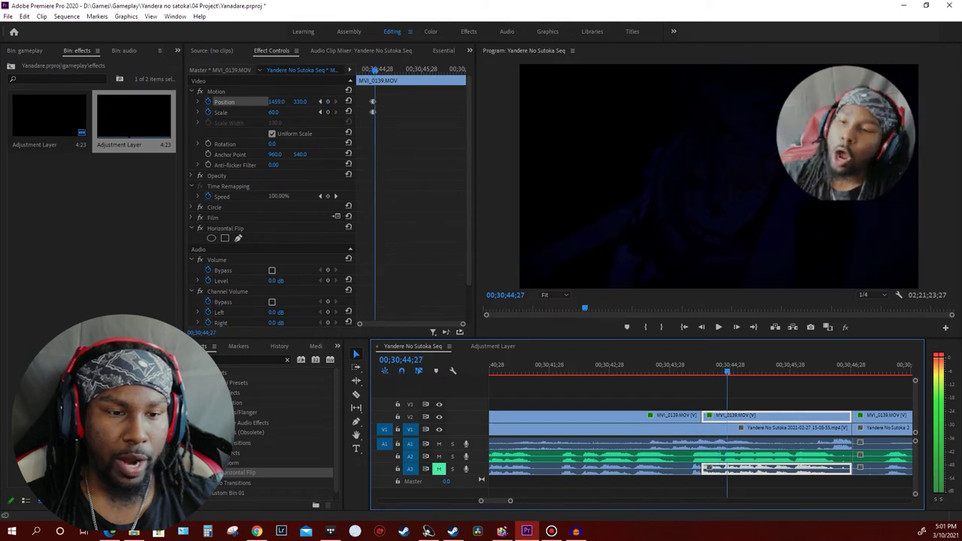
pyautogui.press('Right')
pyautogui.press('Right')
pyautogui.press('Right')
pyautogui.press('Right')
pyautogui.press('Right')
pyautogui.press('Right')
pyautogui.press('Right')
pyautogui.press('Right')
pyautogui.press('Left')
pyautogui.press('Left')
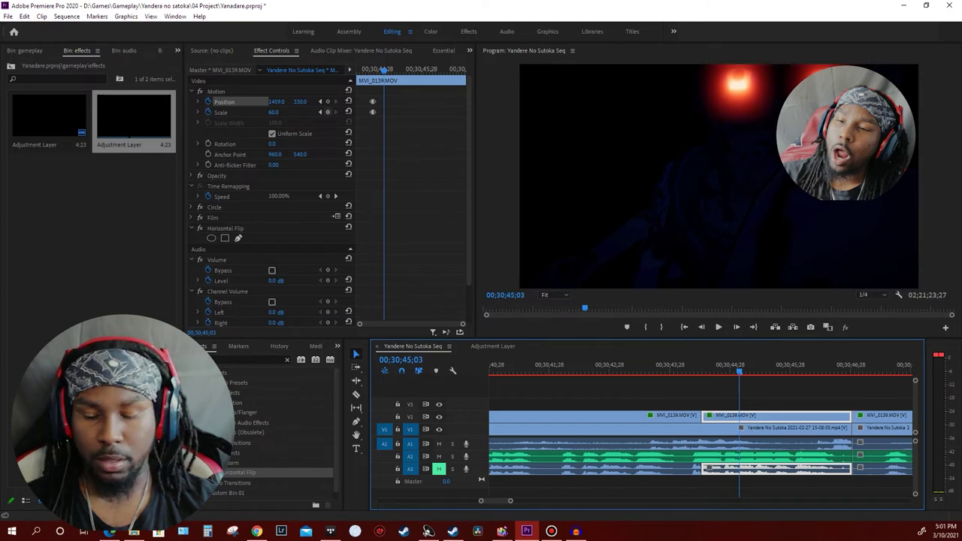
pyautogui.press('Left')
# Add Position and Scale keyframes, set the facecam Scale to 70 and shift it further left and down
pyautogui.click(328, 112)
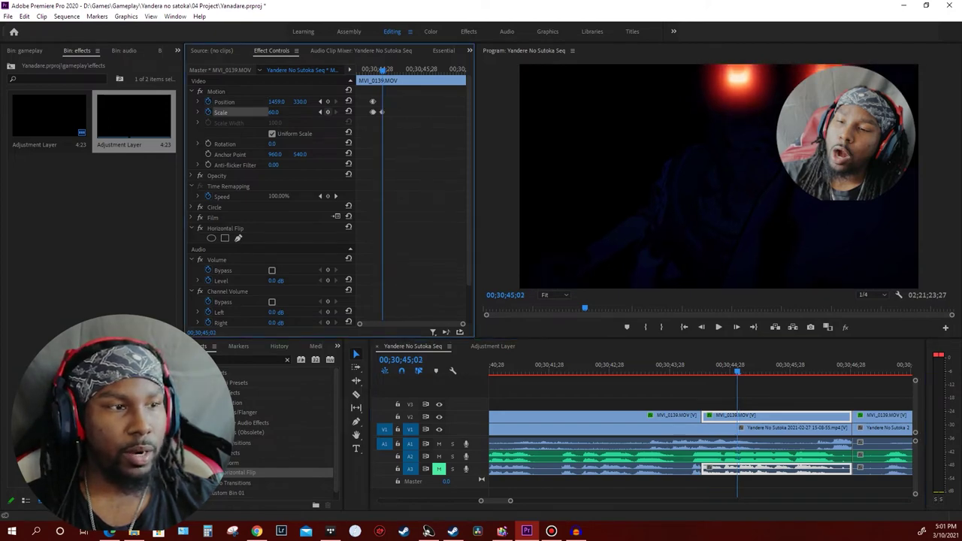
pyautogui.click(328, 101)
pyautogui.press('Right')
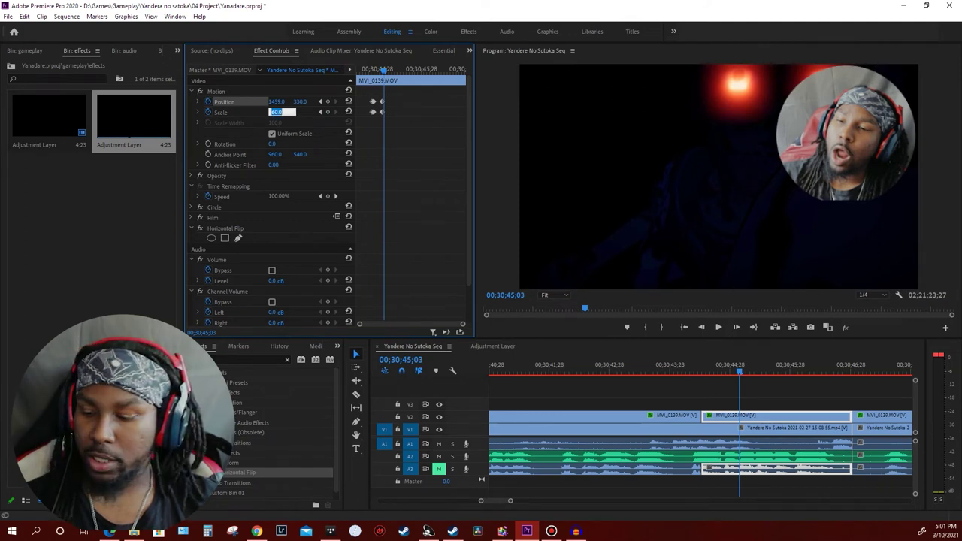
pyautogui.write('20')
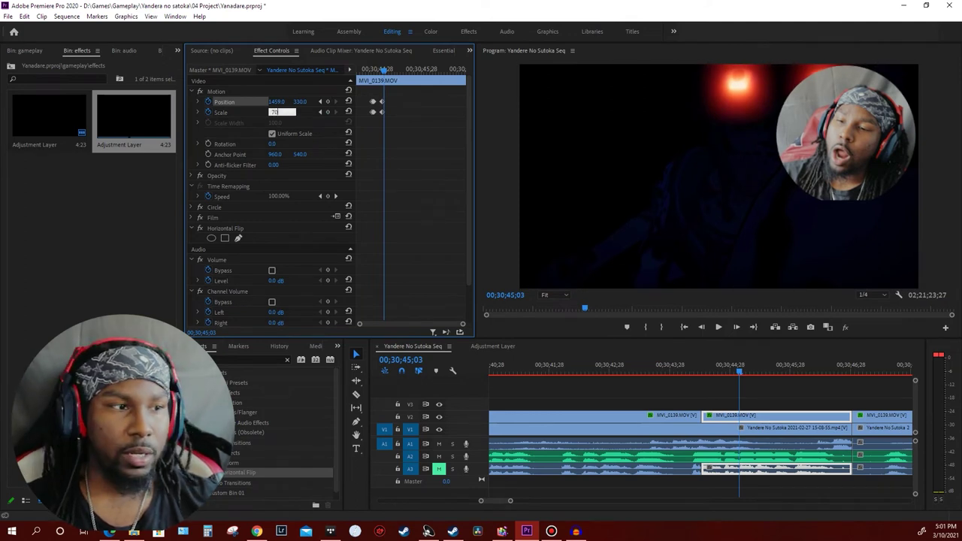
pyautogui.press('Return')
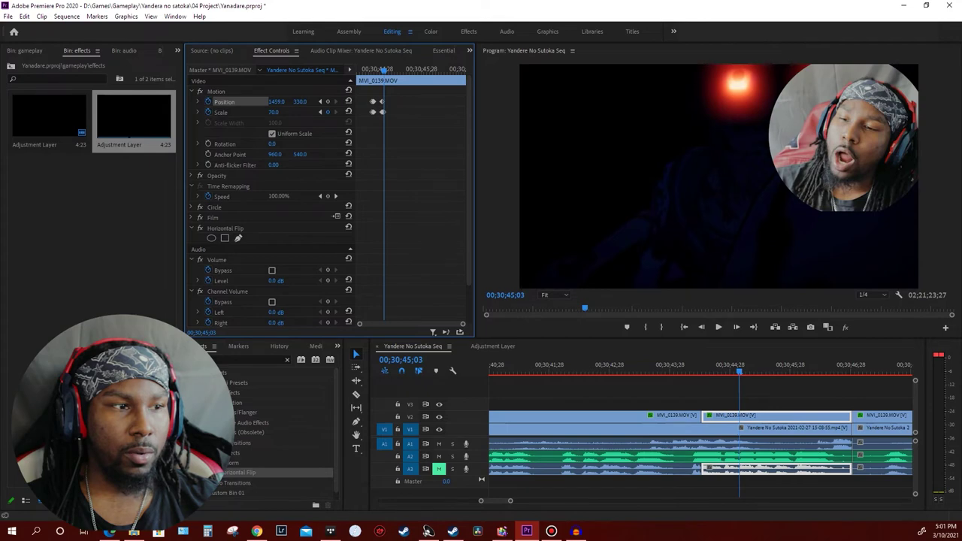
pyautogui.moveTo(276, 102); pyautogui.dragTo(209, 102)
pyautogui.moveTo(300, 101); pyautogui.dragTo(340, 102)
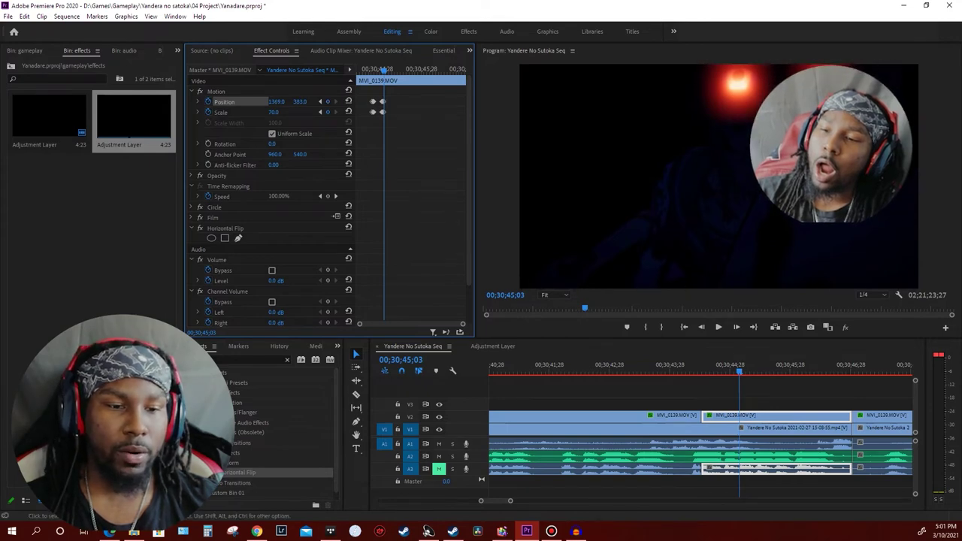
pyautogui.press('space')
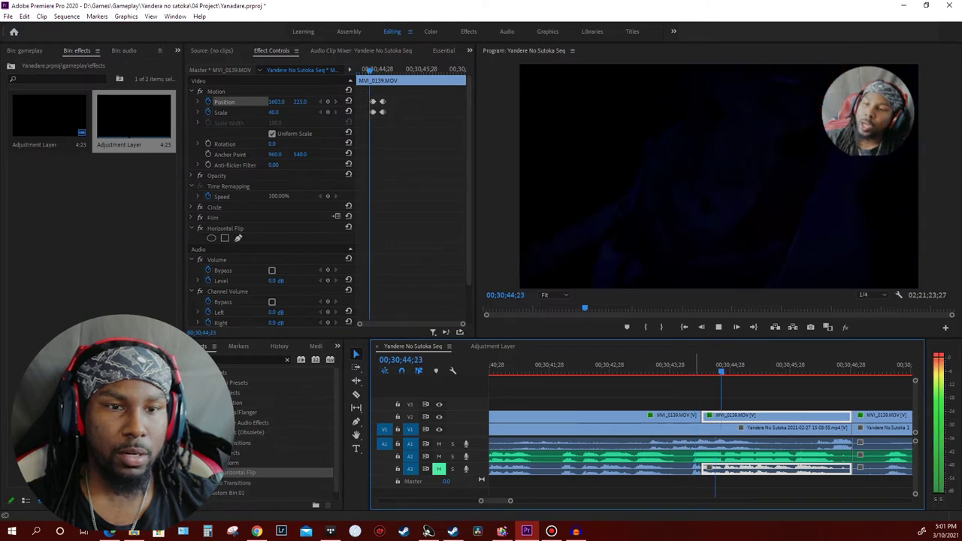
pyautogui.press('space')
pyautogui.press('space')
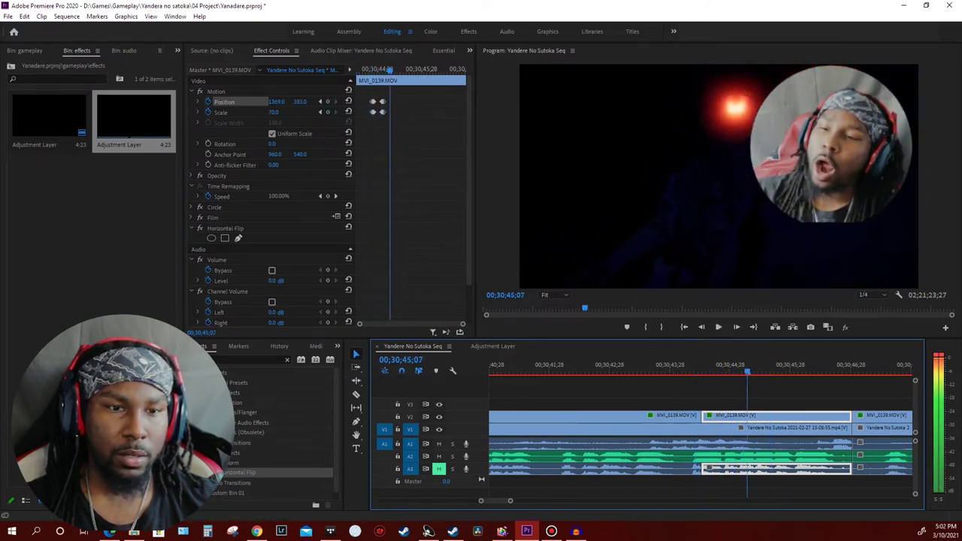
# Keyframe Position and Scale at 00;30;45;11, then set Scale 80 at 00;30;45;12
pyautogui.press('Right')
pyautogui.press('Right')
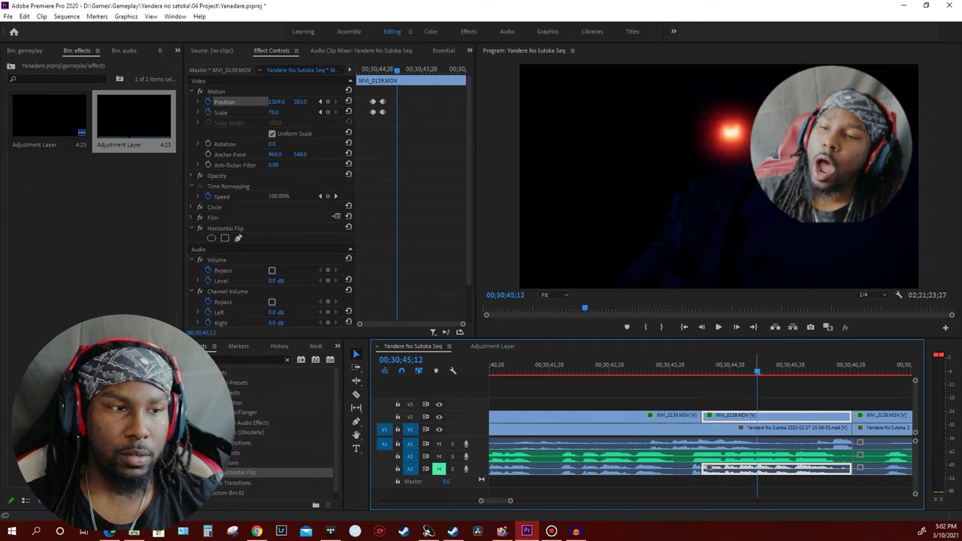
pyautogui.press('Left')
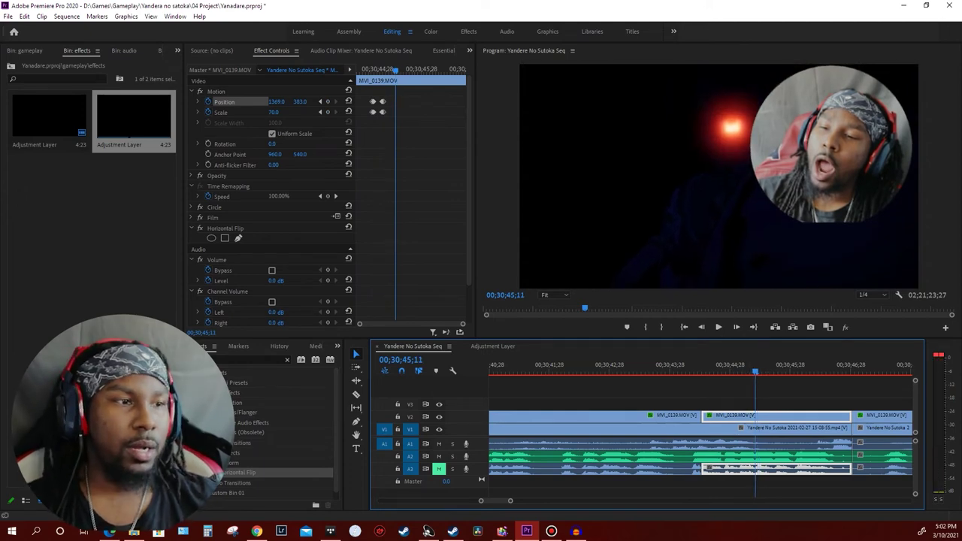
pyautogui.click(328, 101)
pyautogui.click(328, 112)
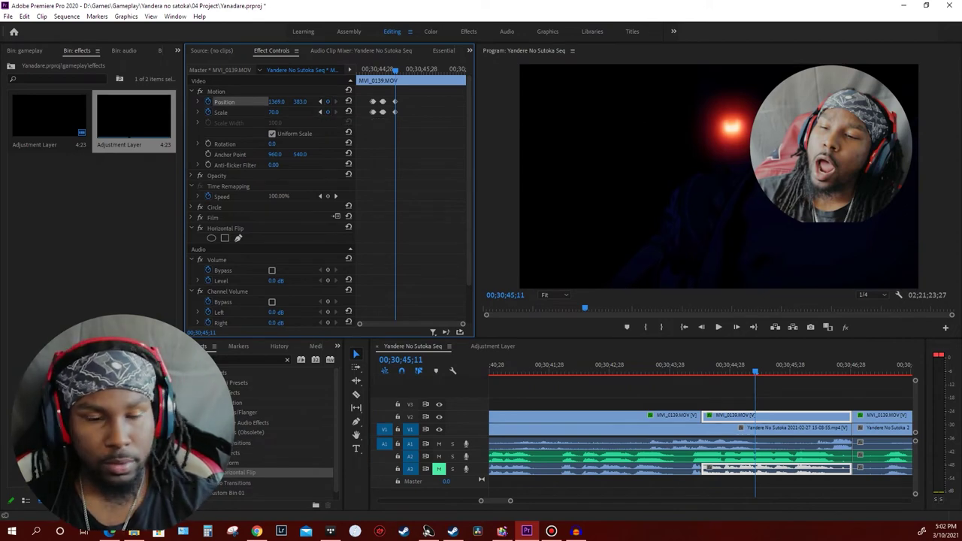
pyautogui.press('Right')
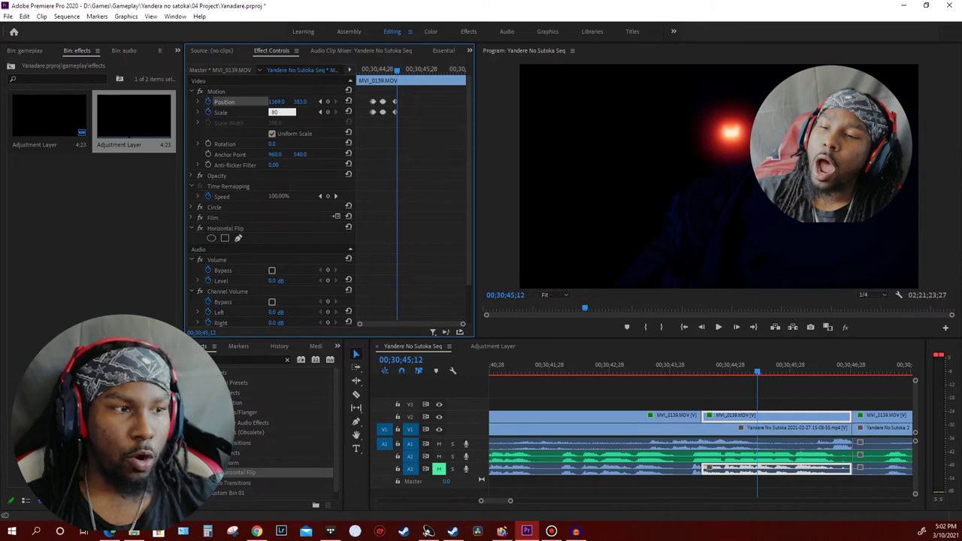
pyautogui.press('Return')
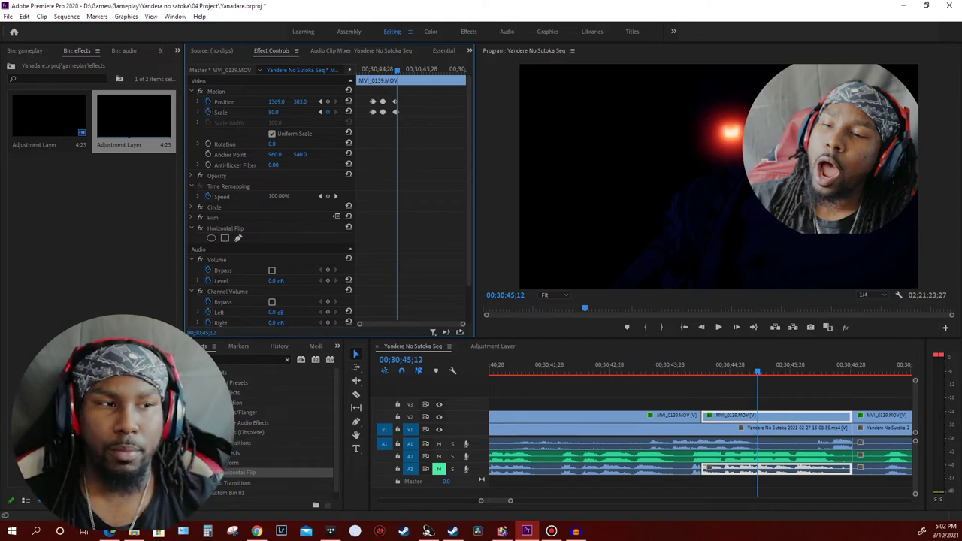
# Move the zoomed facecam to position 1305, 438 and play back the zoom animation
pyautogui.click(224, 102)
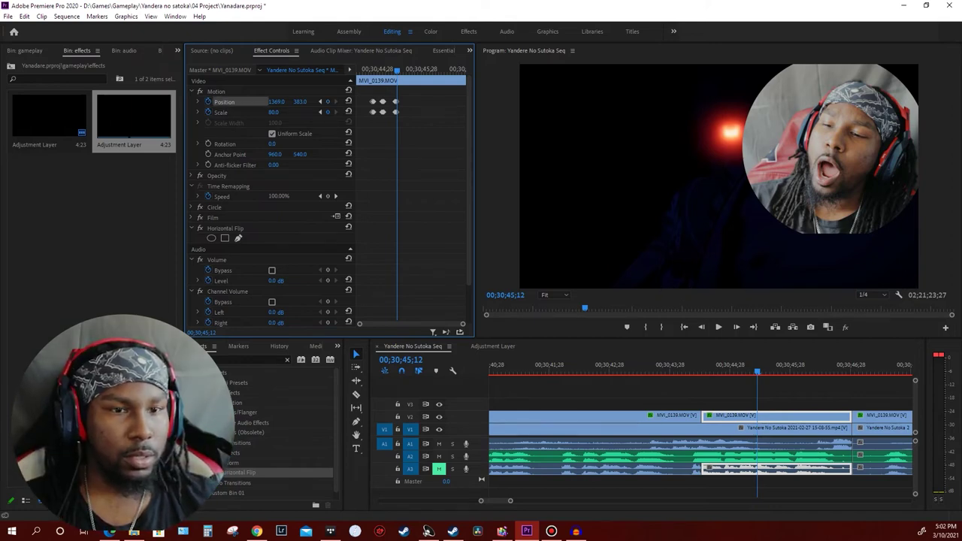
pyautogui.moveTo(276, 101); pyautogui.dragTo(227, 101)
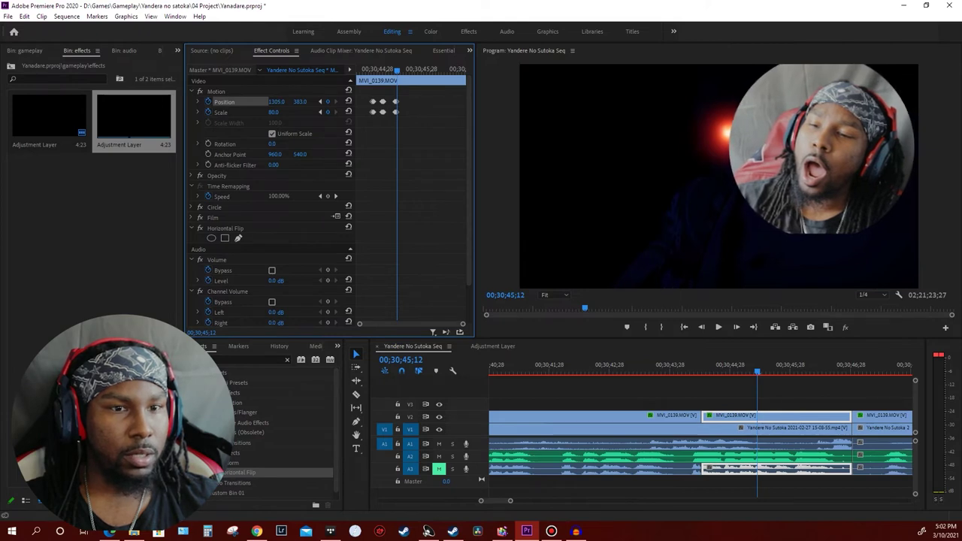
pyautogui.moveTo(300, 101); pyautogui.dragTo(341, 101)
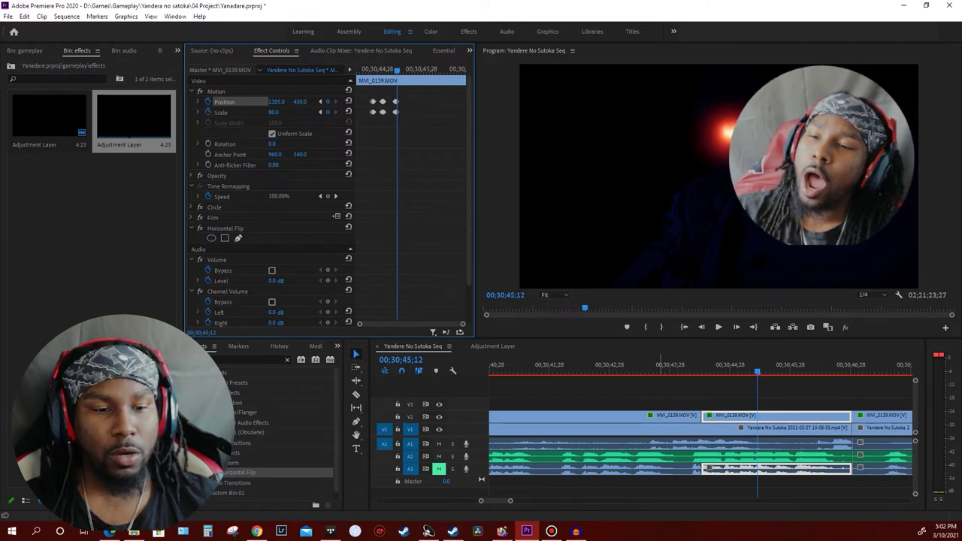
pyautogui.moveTo(757, 371); pyautogui.dragTo(699, 371)
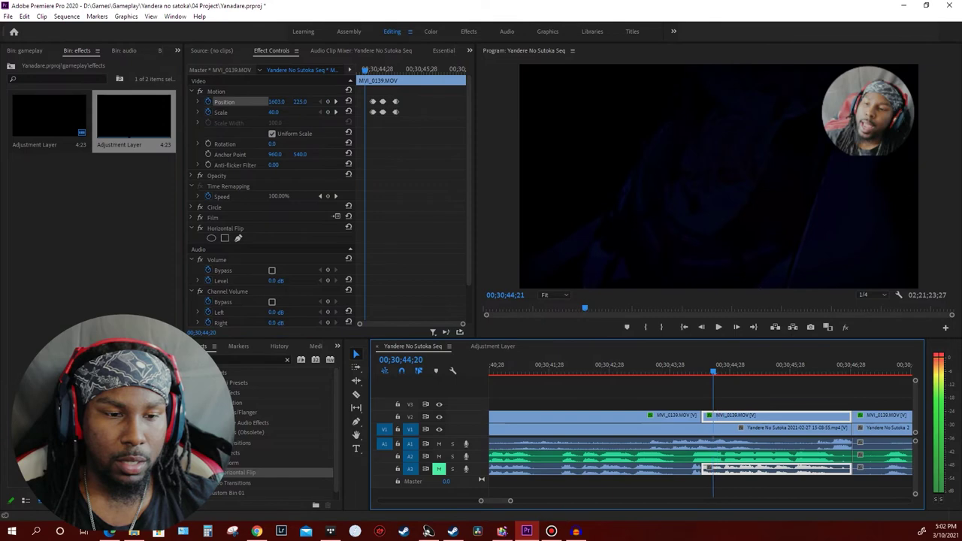
pyautogui.press('space')
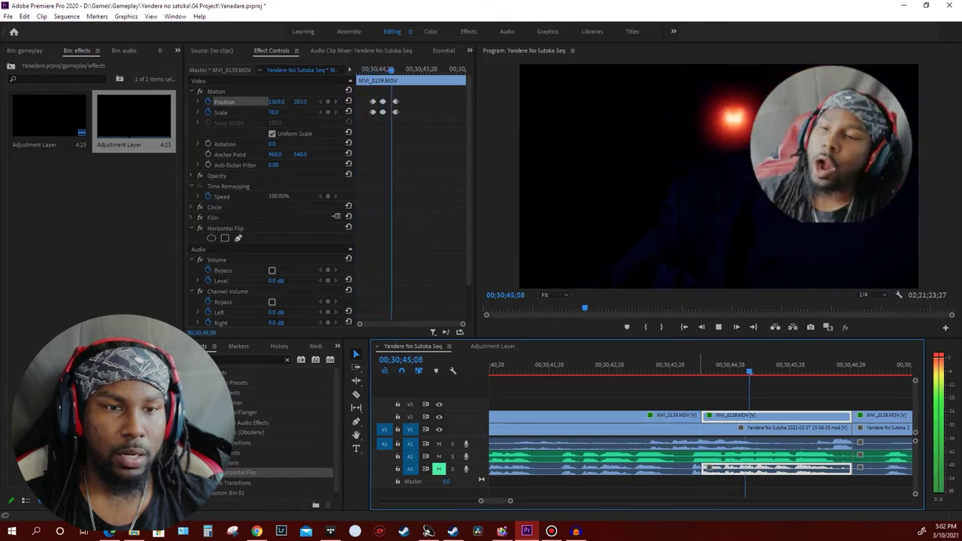
pyautogui.press('space')
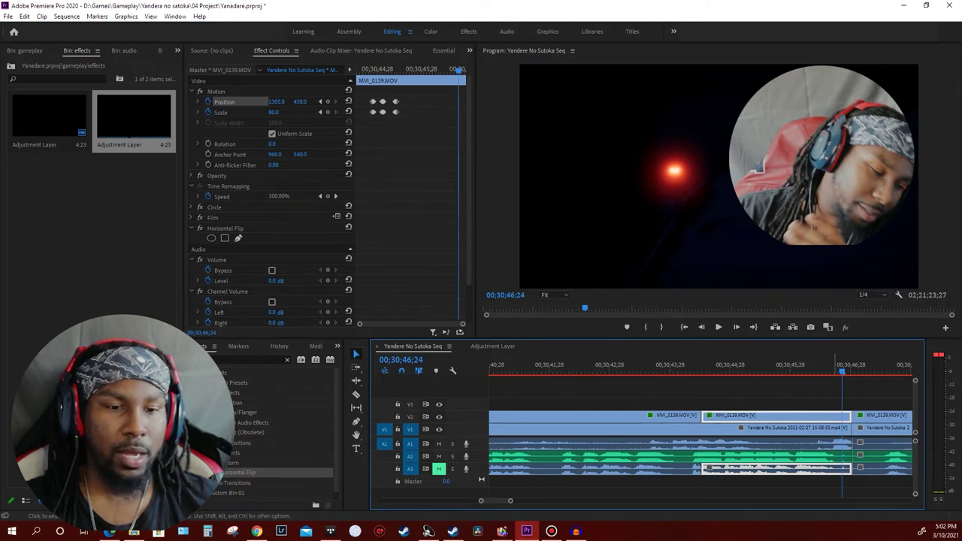
pyautogui.press('Left')
pyautogui.press('Left')
pyautogui.press('Left')
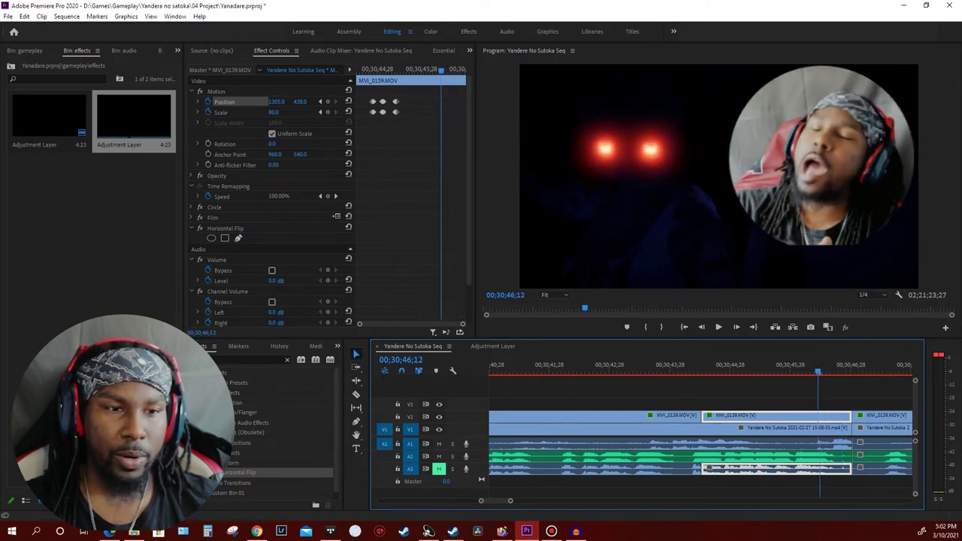
pyautogui.press('Right')
pyautogui.press('Right')
pyautogui.press('Right')
pyautogui.press('Right')
pyautogui.press('Right')
pyautogui.press('Right')
pyautogui.press('Right')
pyautogui.press('Right')
pyautogui.press('Right')
pyautogui.press('Right')
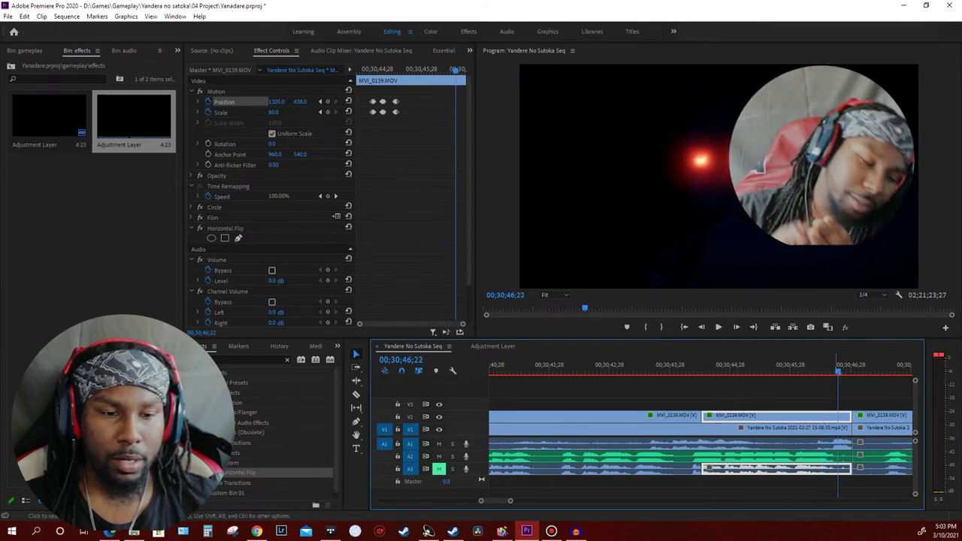
# Razor the V2 webcam clip at 00;30;46;20 and select the short piece after the cut
pyautogui.click(356, 394)
pyautogui.press('Left')
pyautogui.press('Left')
pyautogui.click(834, 415)
pyautogui.click(356, 353)
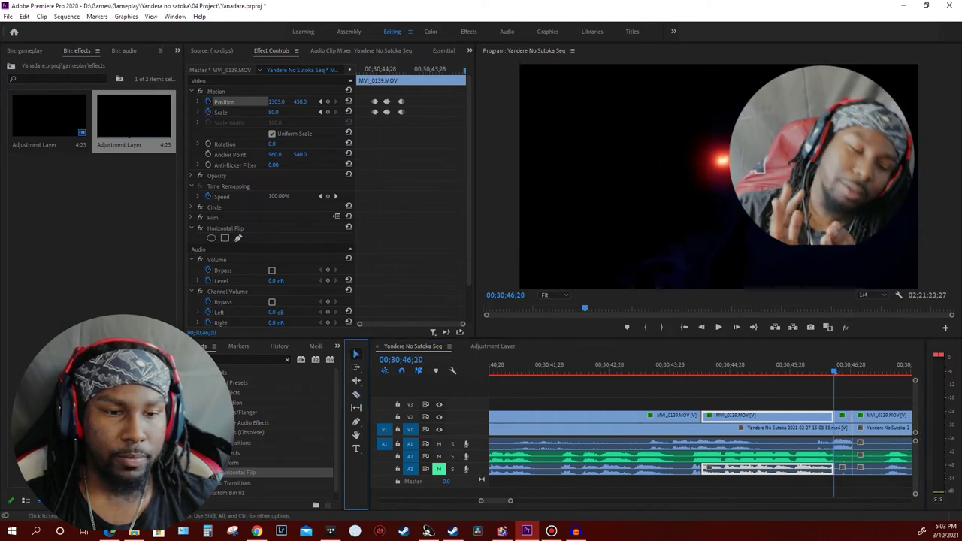
pyautogui.click(841, 468)
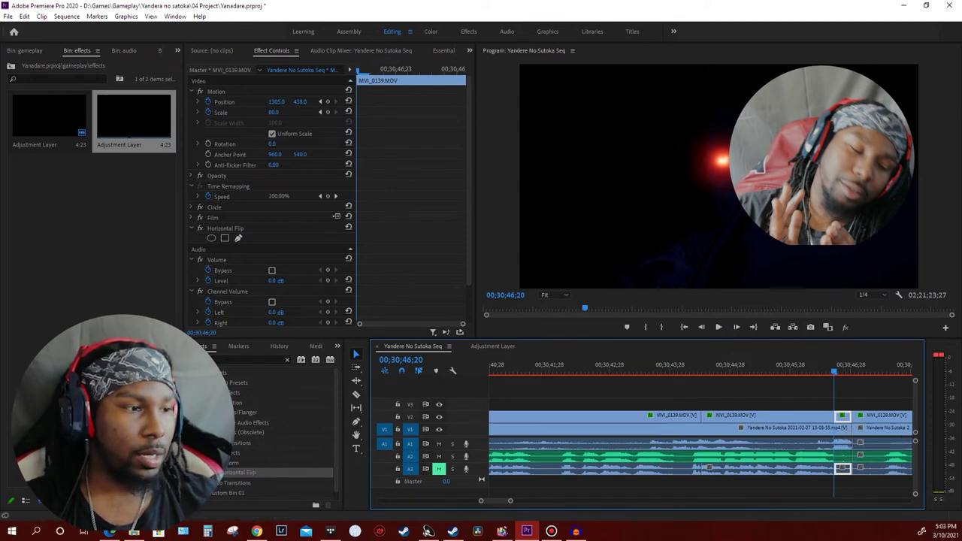
pyautogui.hotkey('shift', '7')
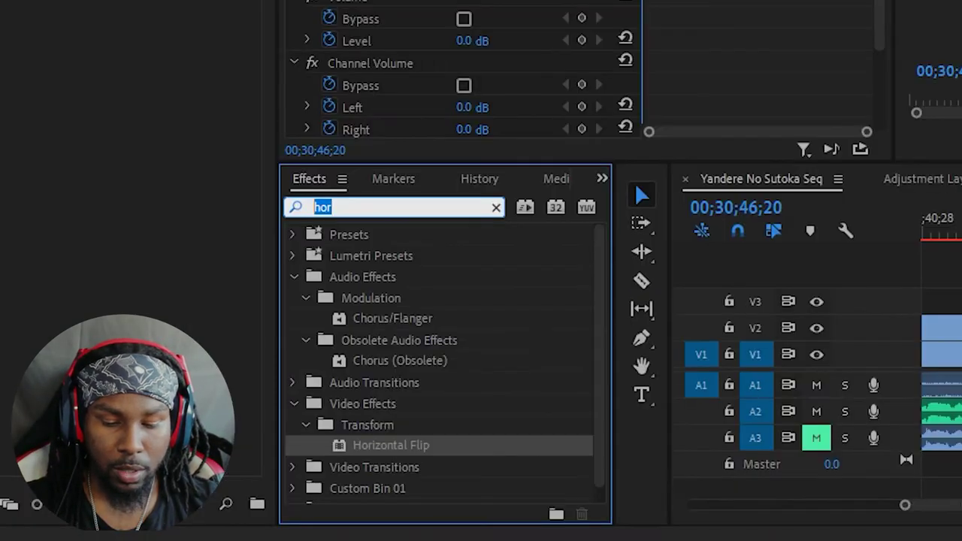
# Search 'tur' and drag Turbulent Displace onto the short webcam piece
pyautogui.write('tu')
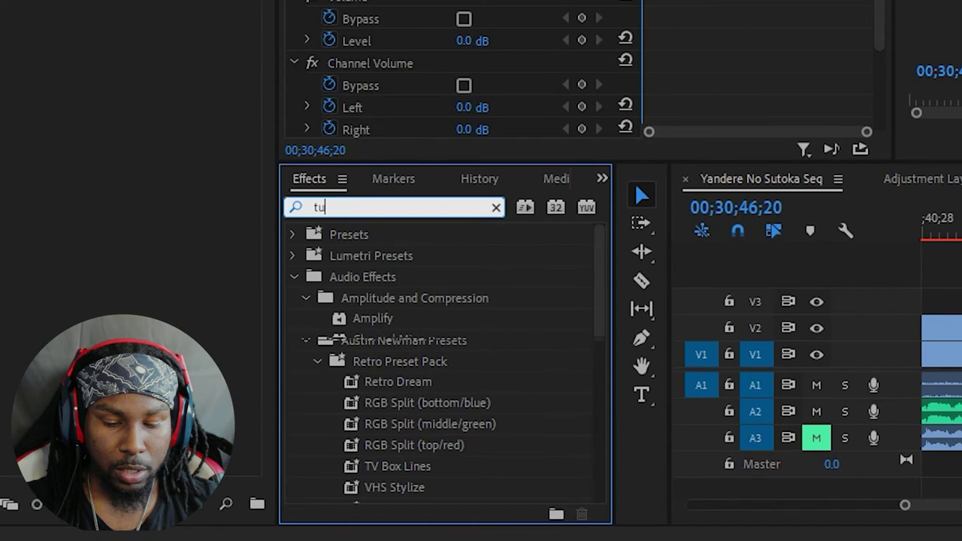
pyautogui.write('r')
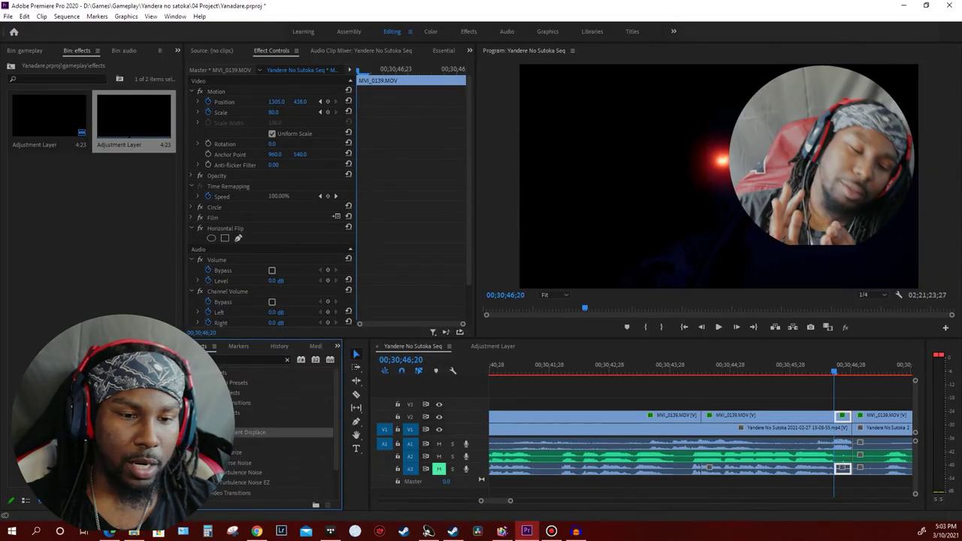
pyautogui.moveTo(248, 432); pyautogui.dragTo(843, 415)
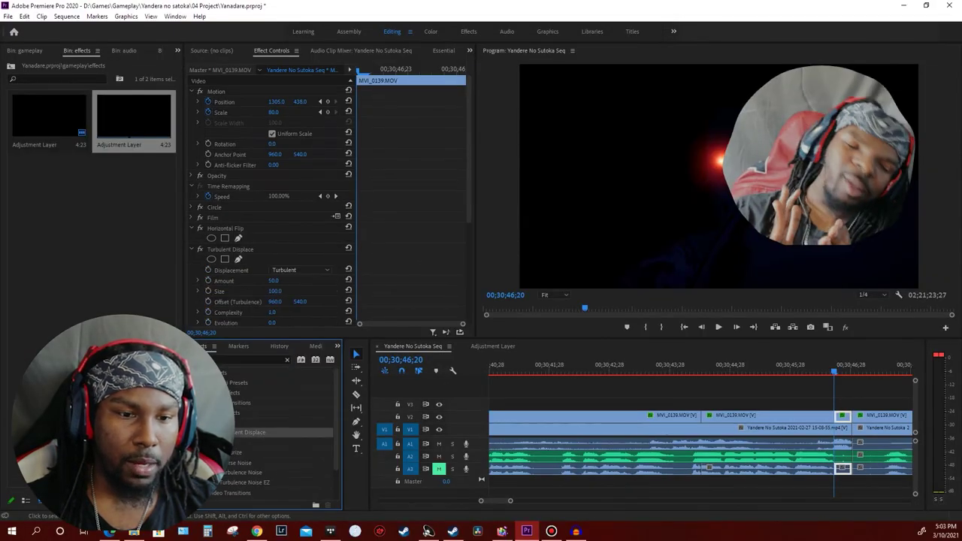
pyautogui.press('Right')
pyautogui.press('Right')
pyautogui.press('Right')
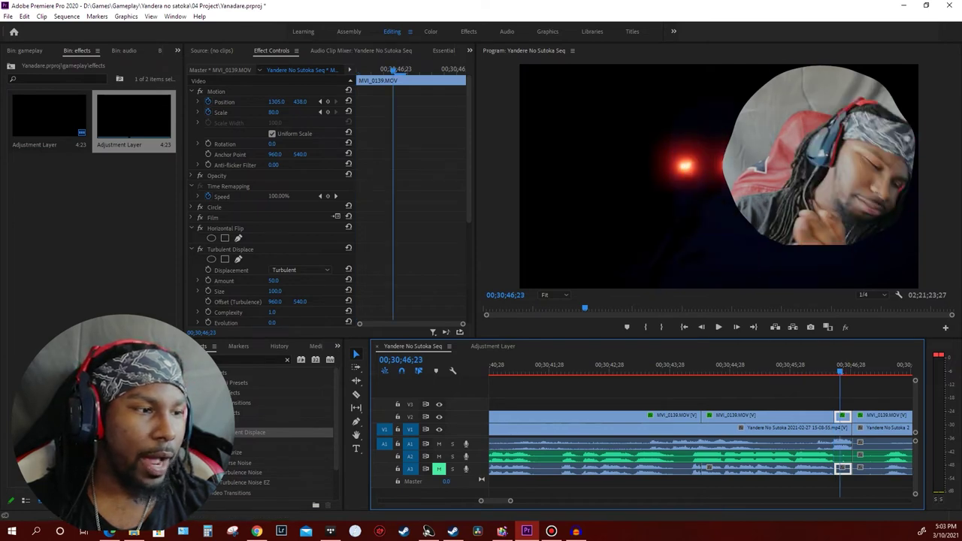
pyautogui.press('Delete')
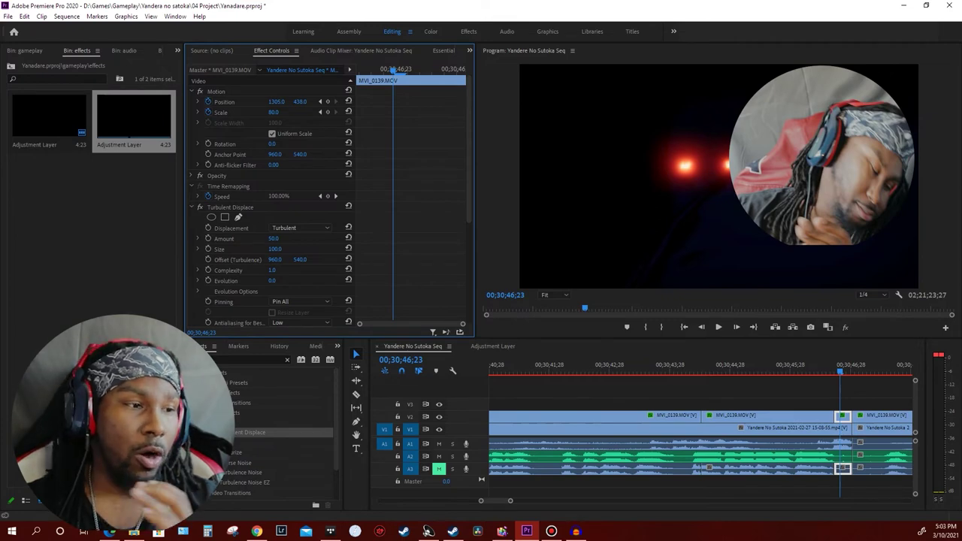
# Switch Turbulent Displace to Bulge with Amount 84, Size 112 and Offset X 507
pyautogui.click(300, 228)
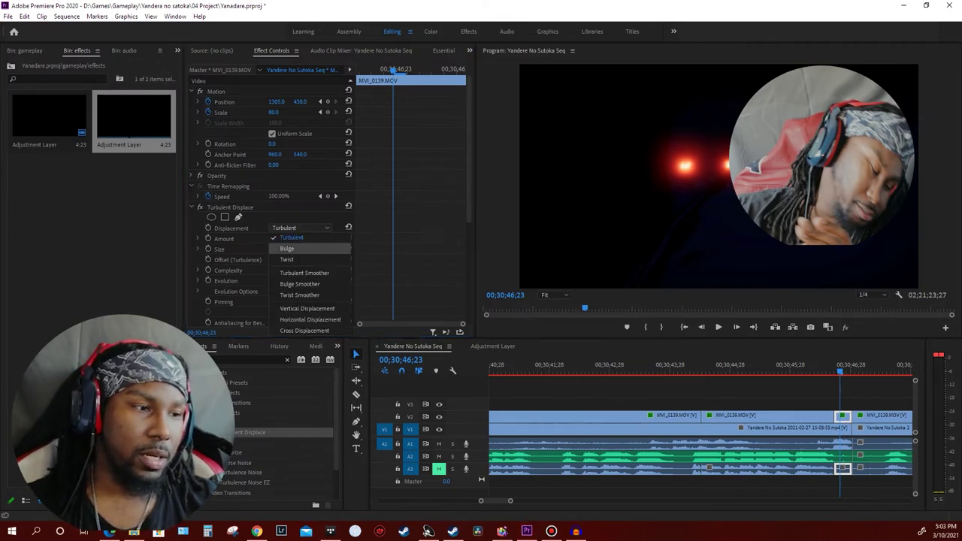
pyautogui.click(286, 248)
pyautogui.moveTo(273, 238)
pyautogui.mouseDown()
pyautogui.moveTo(283, 238)
pyautogui.moveTo(242, 238)
pyautogui.mouseUp()
pyautogui.moveTo(273, 238)
pyautogui.mouseDown()
pyautogui.moveTo(321, 238)
pyautogui.moveTo(248, 259)
pyautogui.mouseUp()
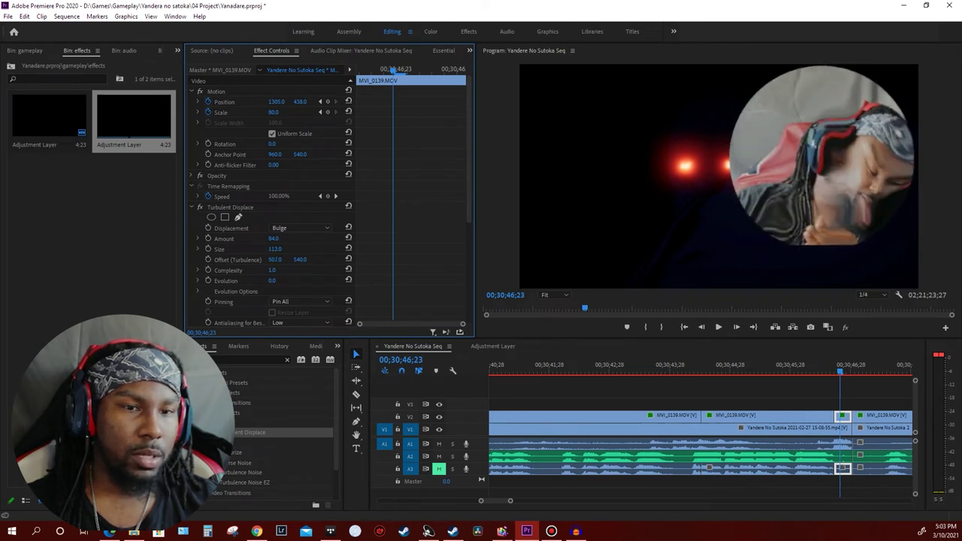
pyautogui.click(819, 368)
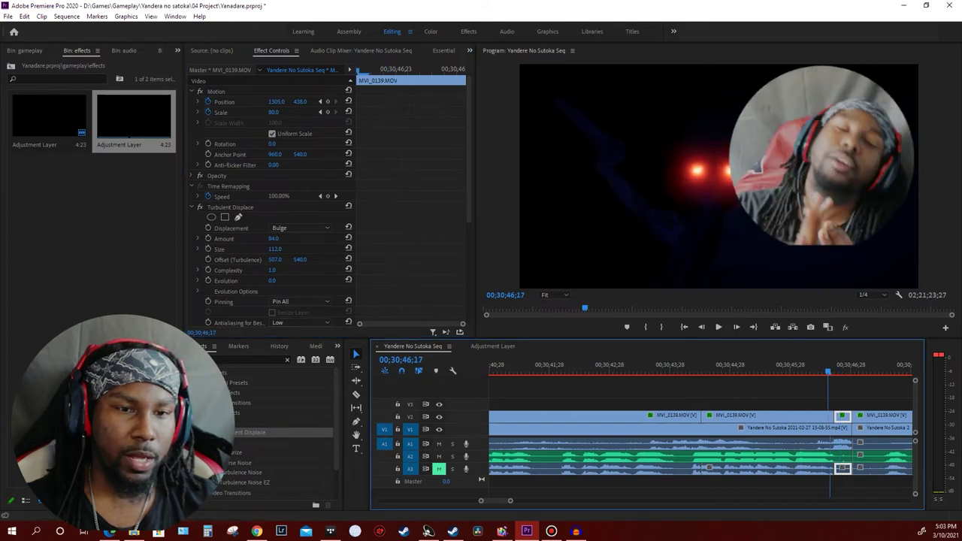
pyautogui.press('l')
pyautogui.press('l')
pyautogui.press('l')
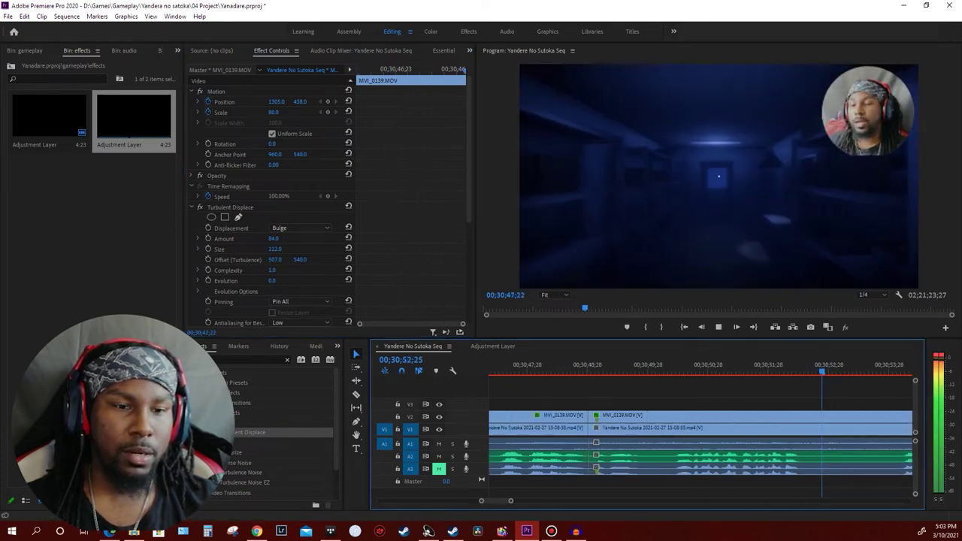
pyautogui.press('space')
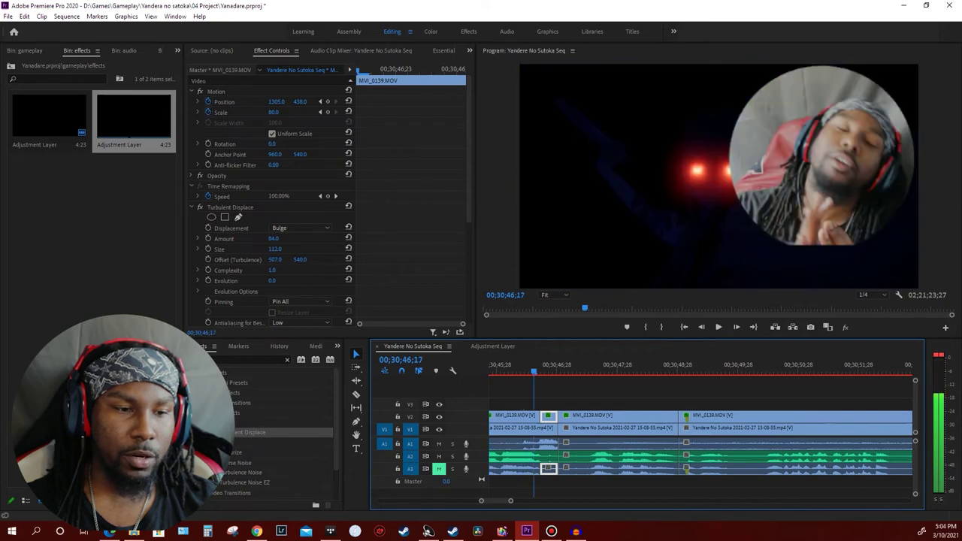
pyautogui.press('Up')
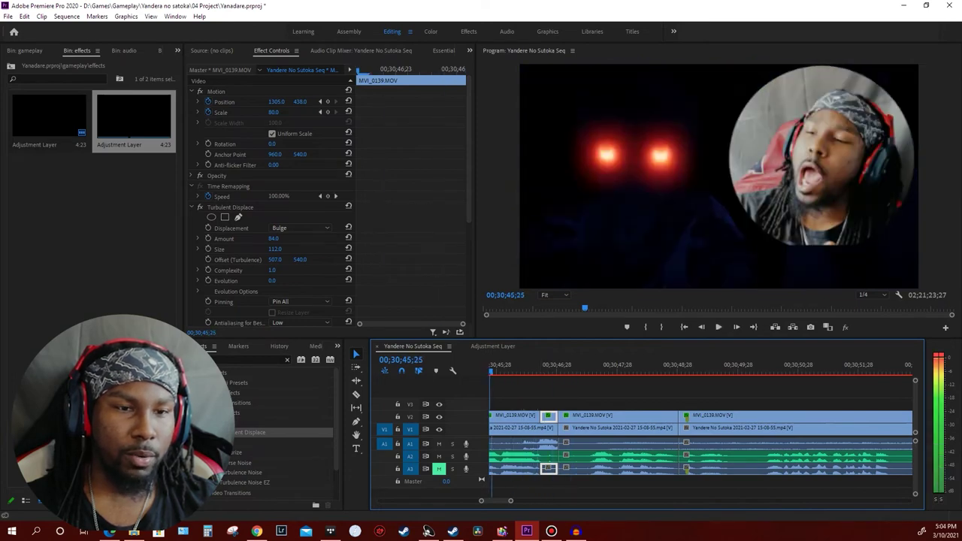
pyautogui.press('space')
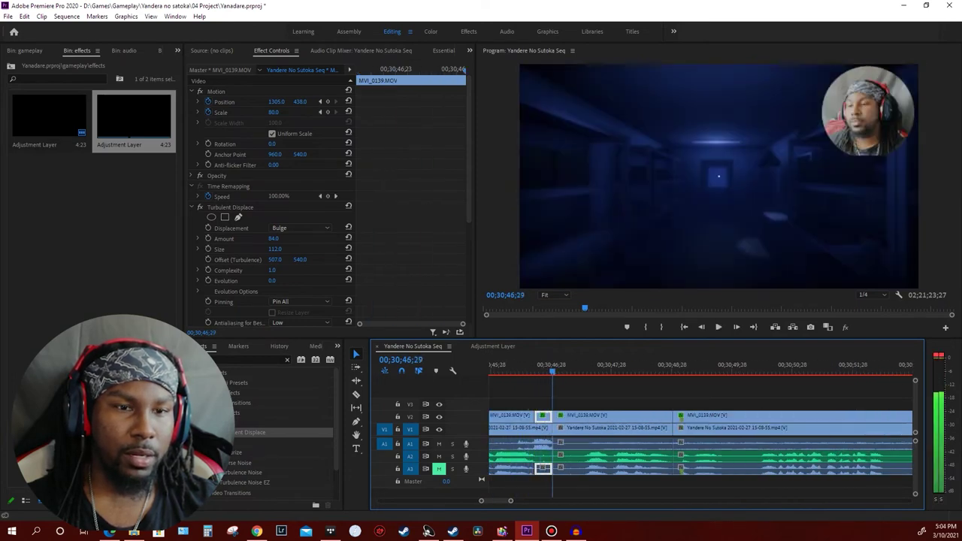
pyautogui.press('Left')
pyautogui.press('Left')
pyautogui.press('Left')
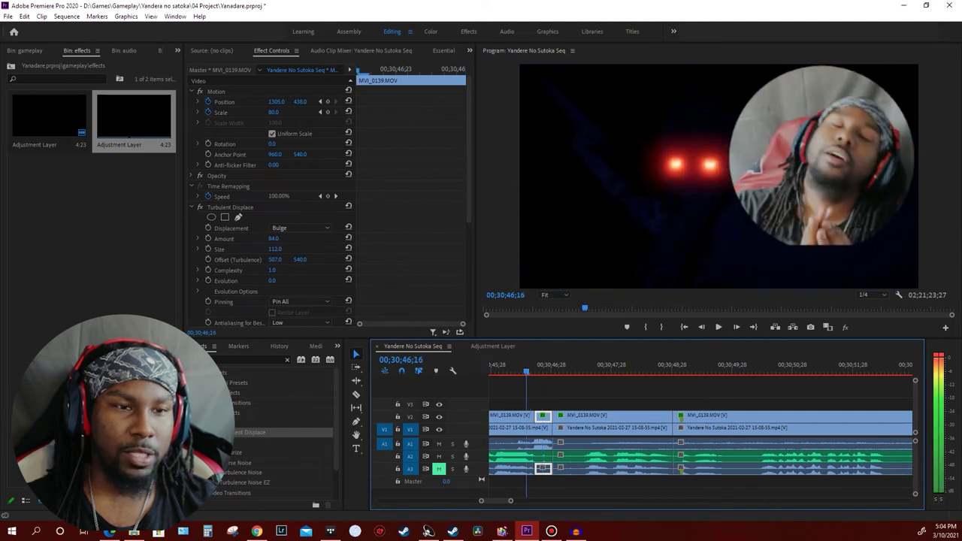
pyautogui.press('Right')
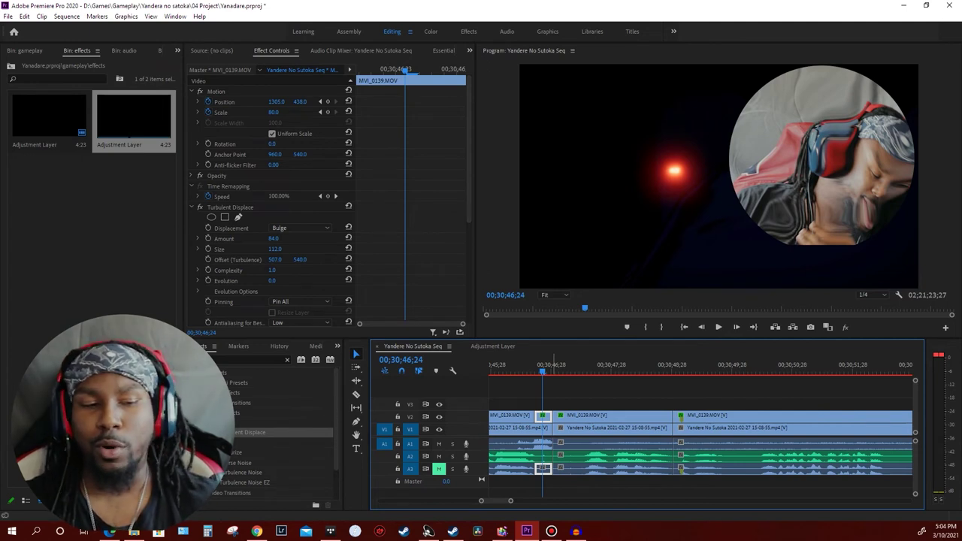
pyautogui.press('Right')
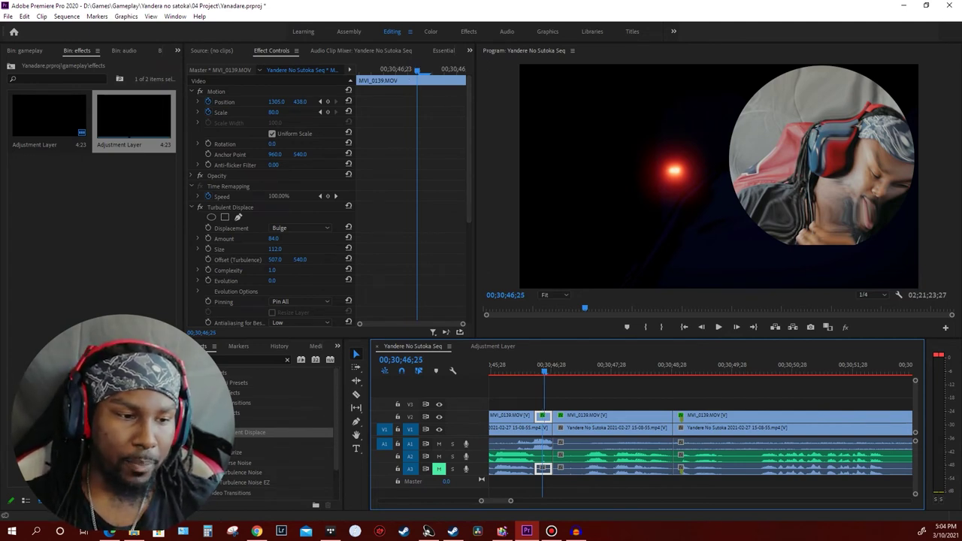
pyautogui.press('space')
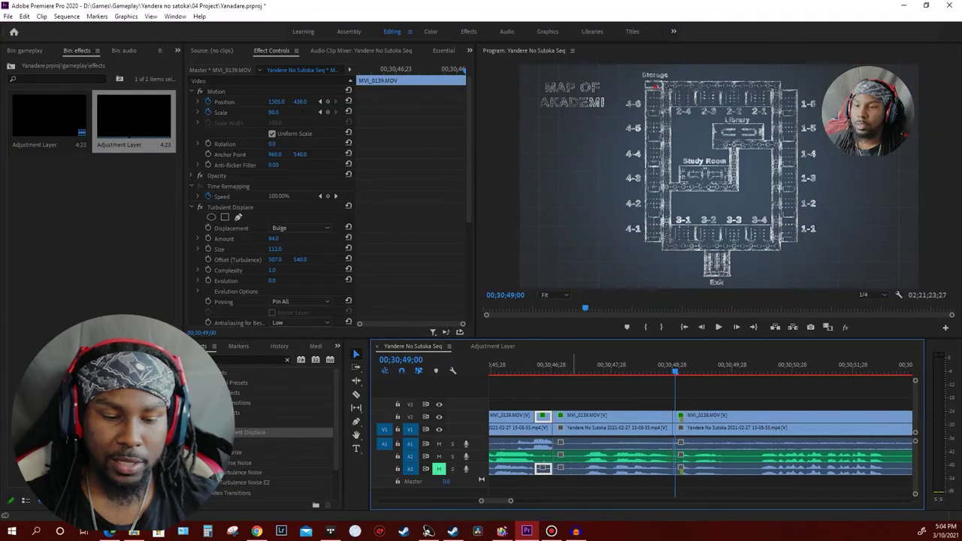
pyautogui.hotkey('shift', 'Left')
pyautogui.hotkey('shift', 'Left')
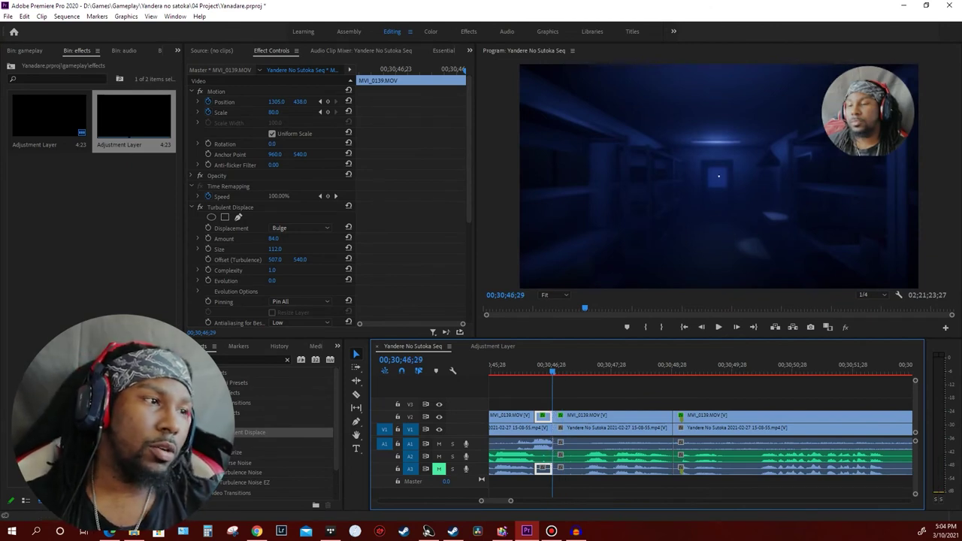
pyautogui.click(177, 50)
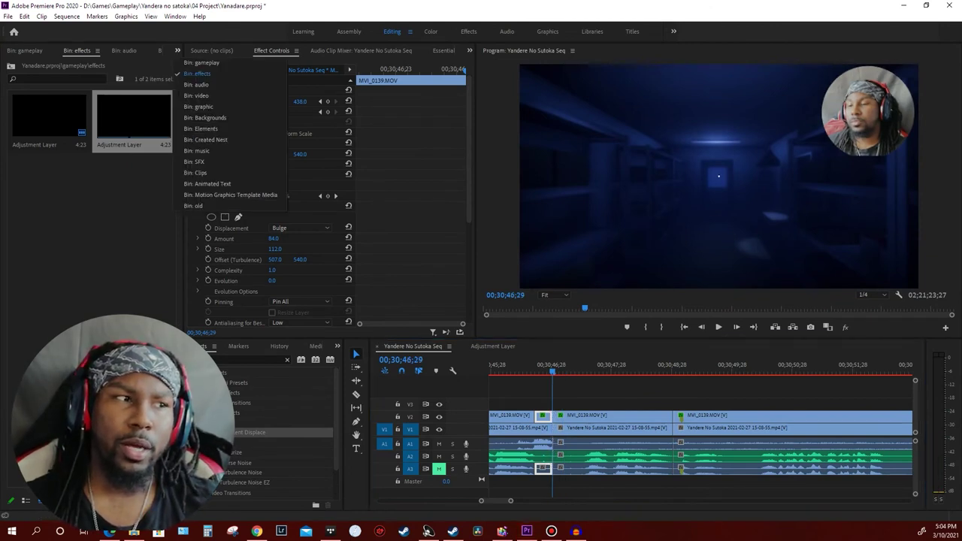
# Switch the Project panel to the Clips bin of meme videos from the bin list
pyautogui.click(203, 98)
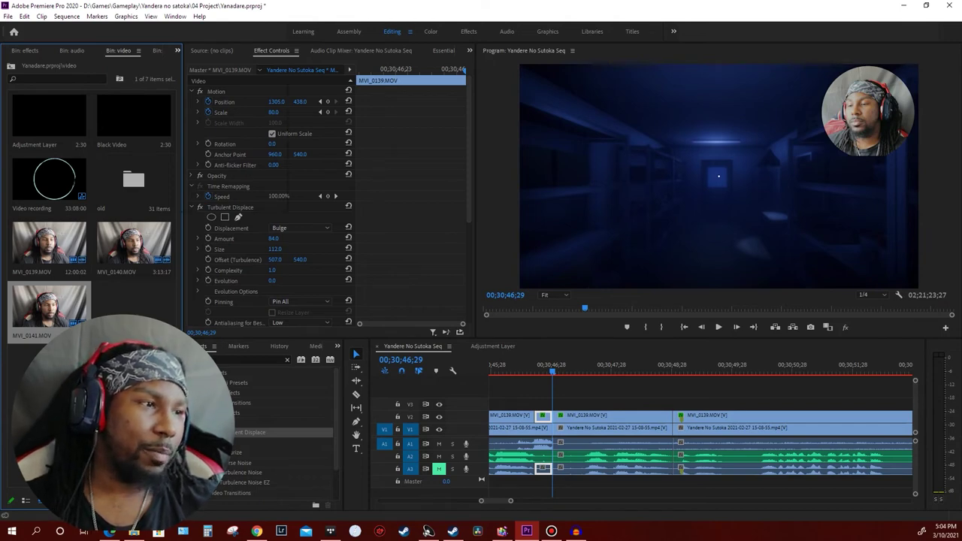
pyautogui.click(177, 50)
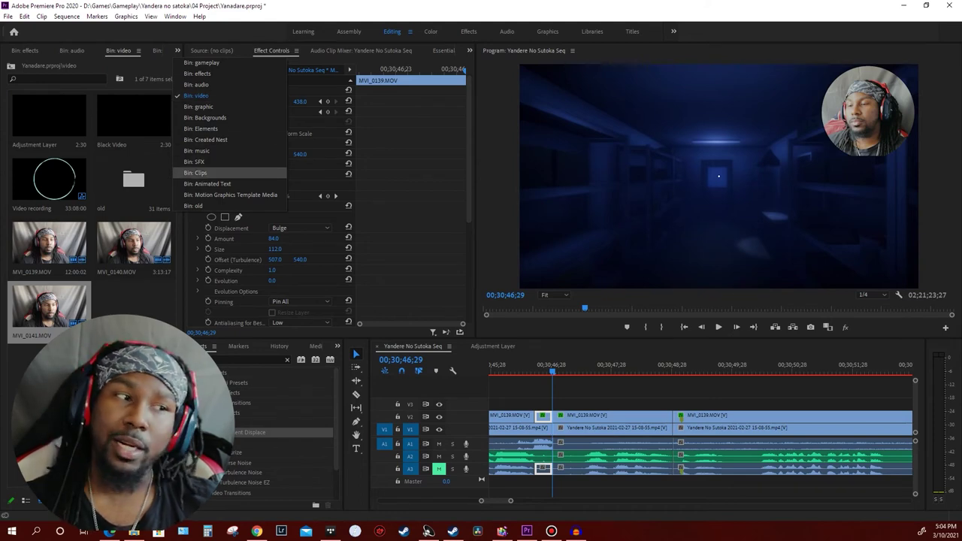
pyautogui.click(196, 172)
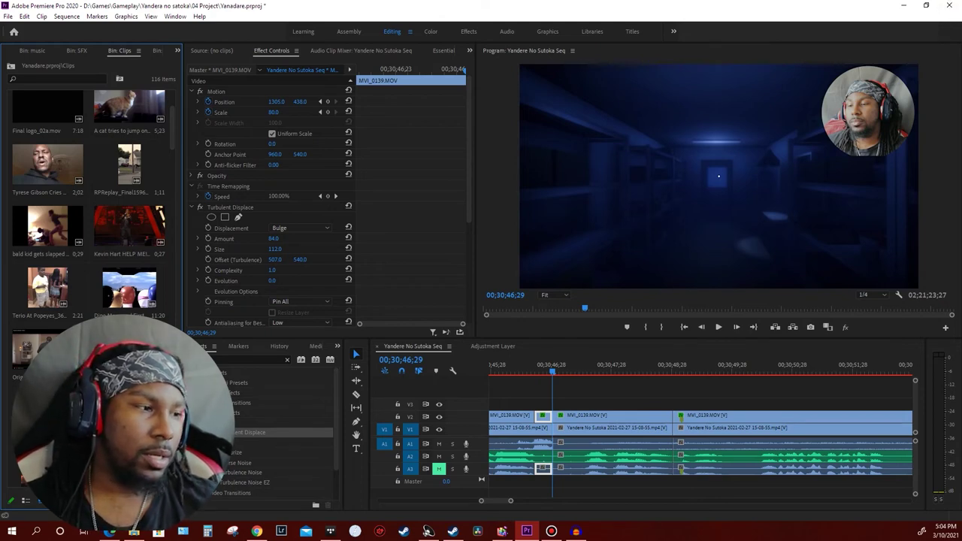
# Open the crying-man meme clip in the Source monitor and view its full length
pyautogui.doubleClick(47, 164)
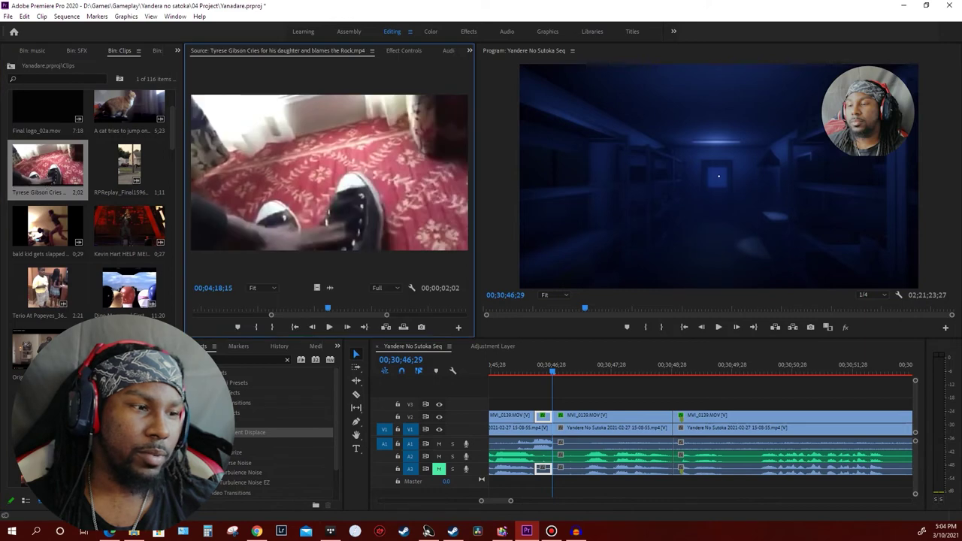
pyautogui.press('j')
pyautogui.press('j')
pyautogui.press('j')
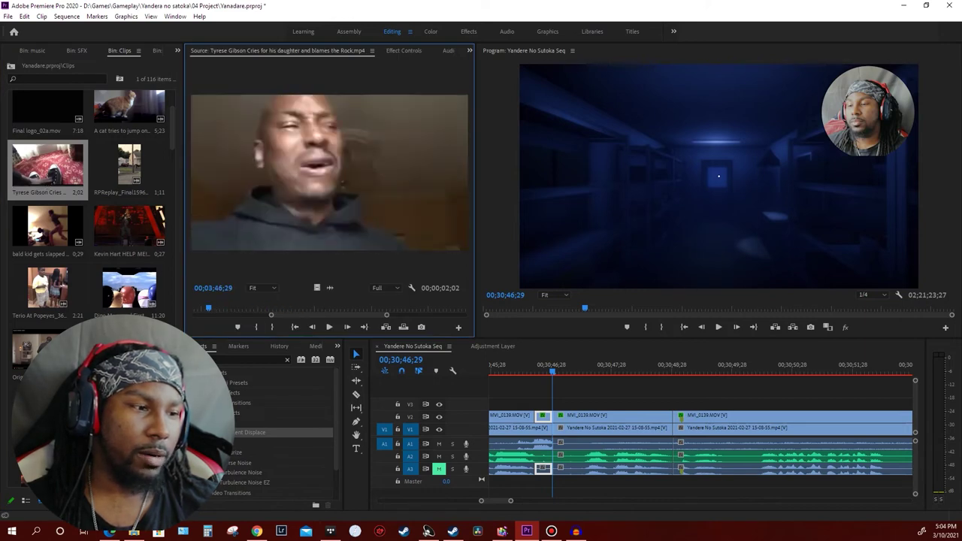
pyautogui.press('\\')
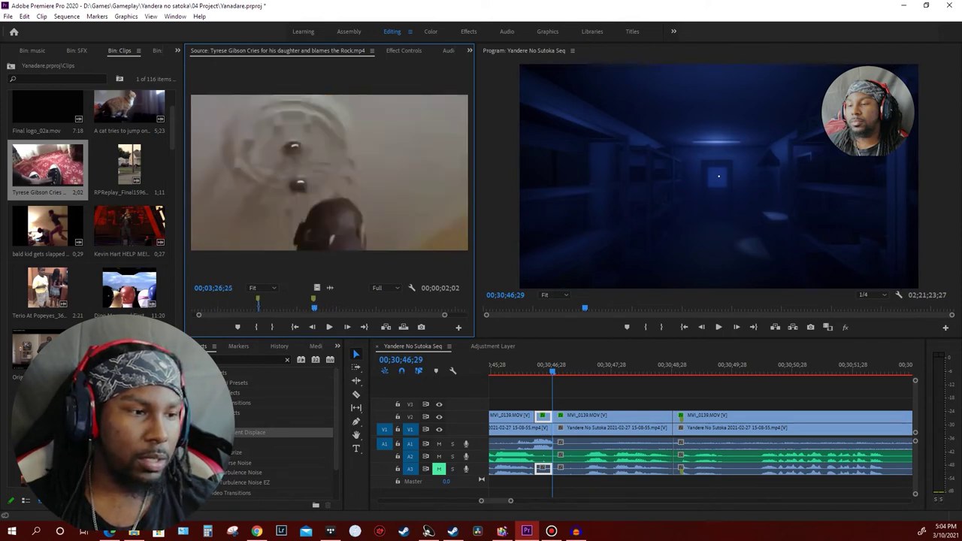
pyautogui.click(328, 327)
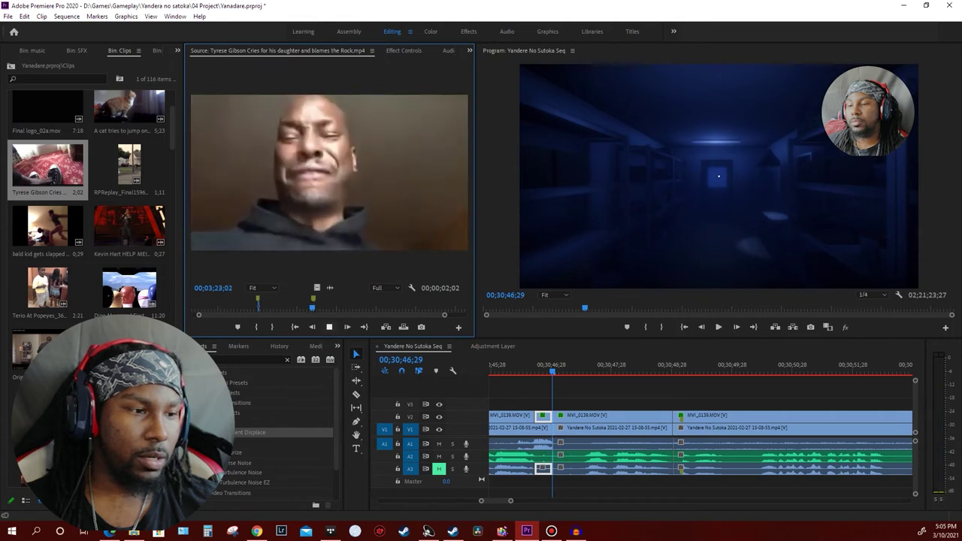
pyautogui.click(328, 327)
# Shuttle through the meme clip to settle on a roughly 1;18 portion to use
pyautogui.press('j')
pyautogui.click(329, 327)
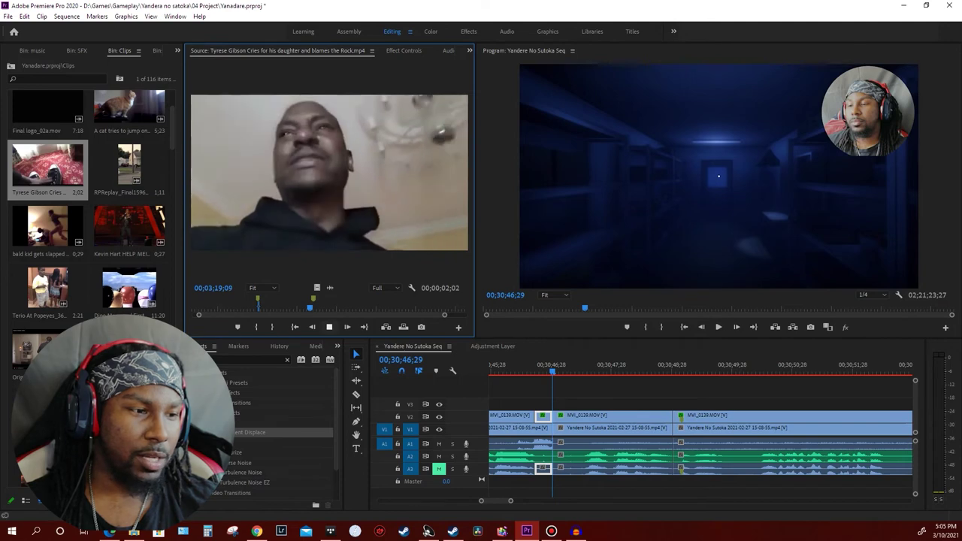
pyautogui.click(328, 327)
pyautogui.press('j')
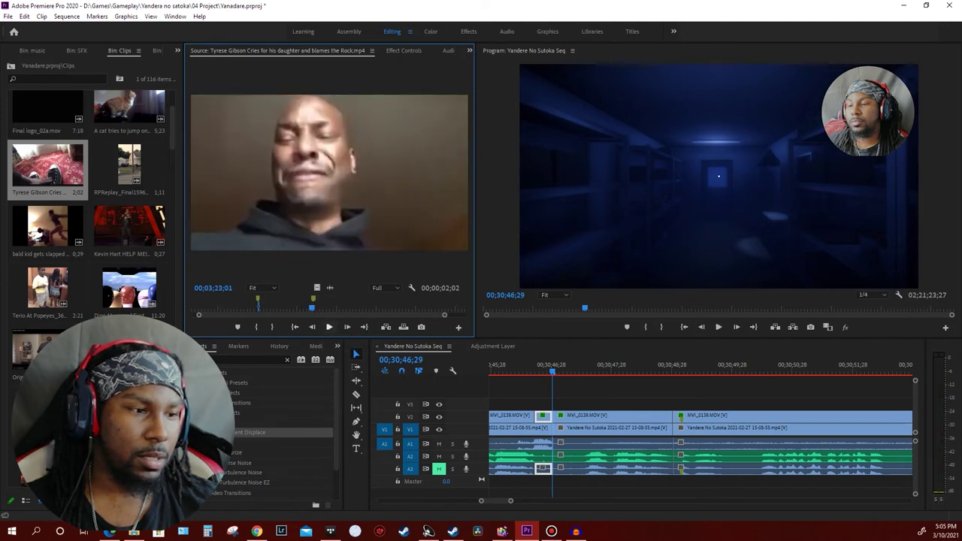
pyautogui.press('l')
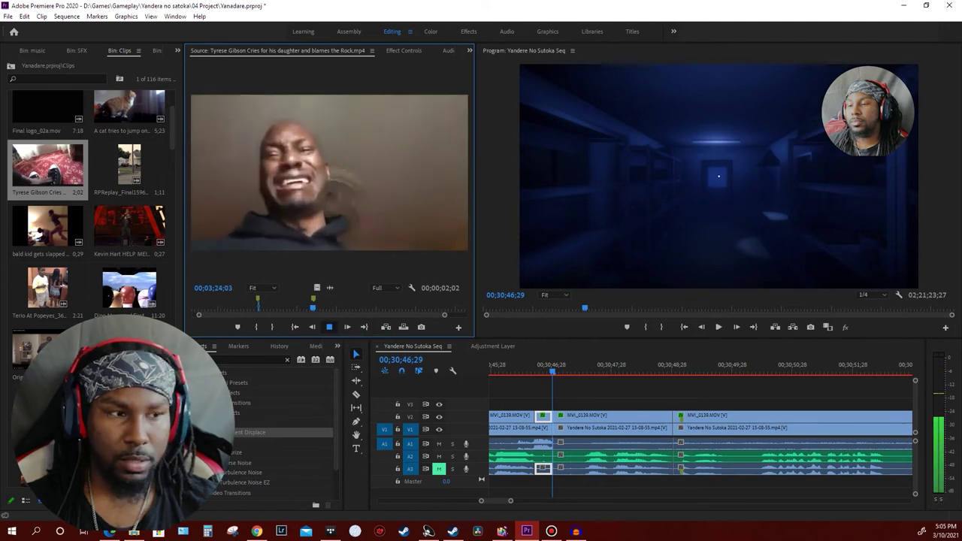
pyautogui.press('k')
pyautogui.click(335, 327)
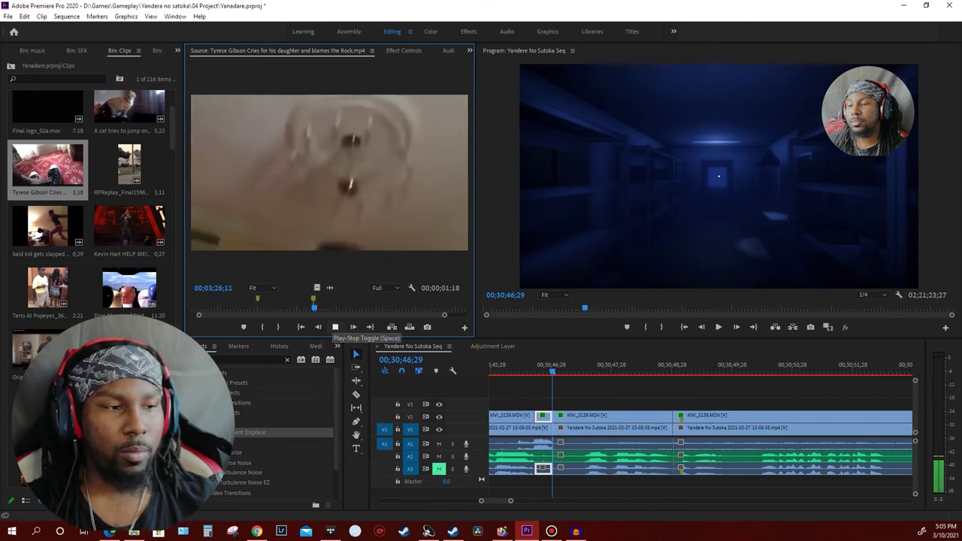
pyautogui.click(335, 327)
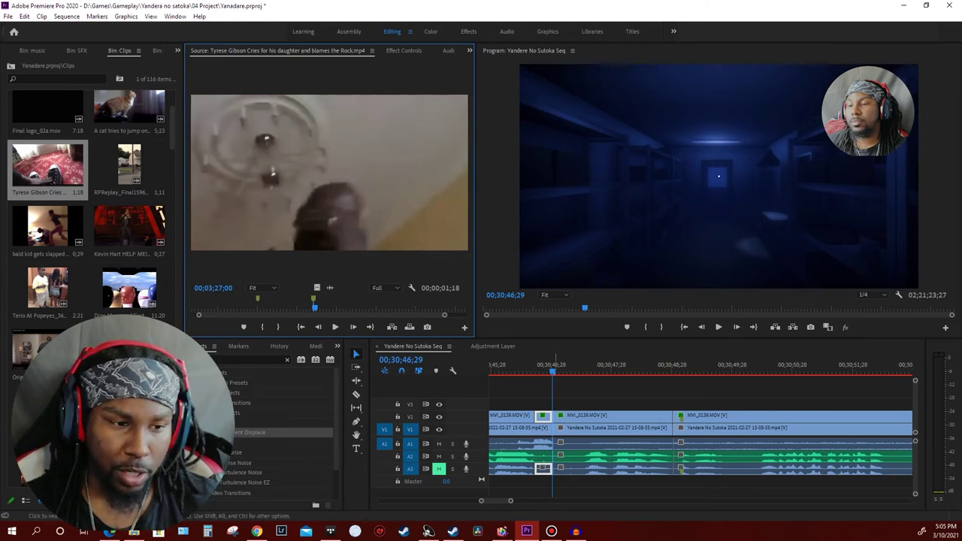
pyautogui.click(556, 440)
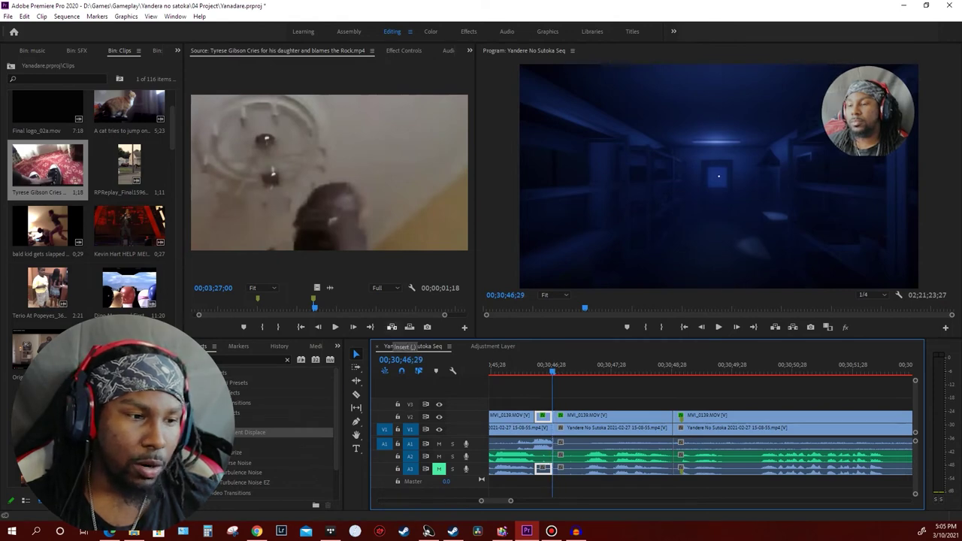
# Insert the marked crying meme clip at the playhead and scale it up to 154%
pyautogui.click(392, 327)
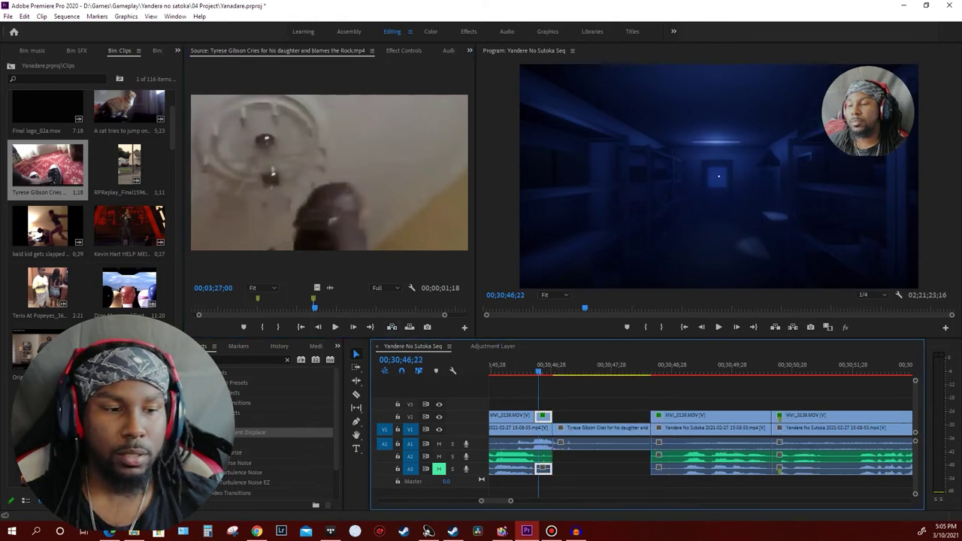
pyautogui.press('space')
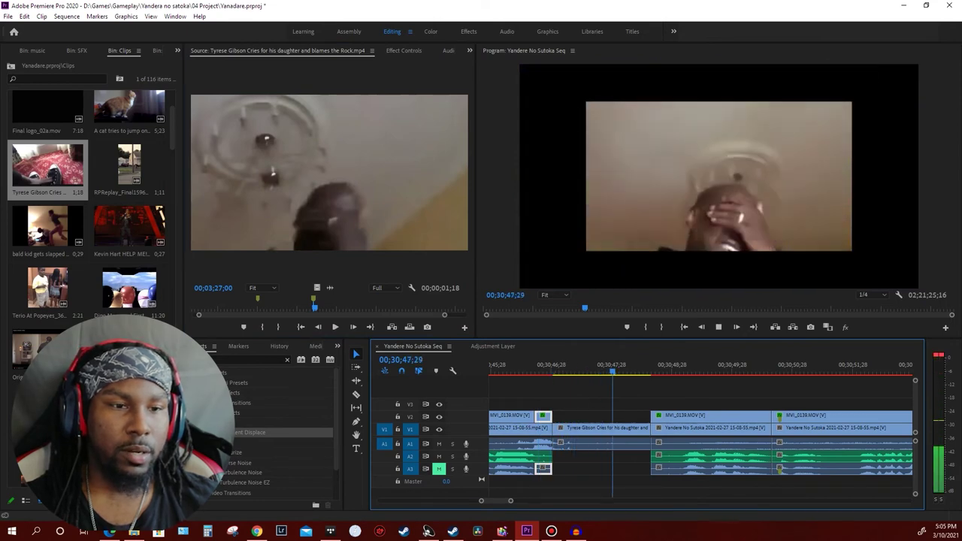
pyautogui.click(559, 443)
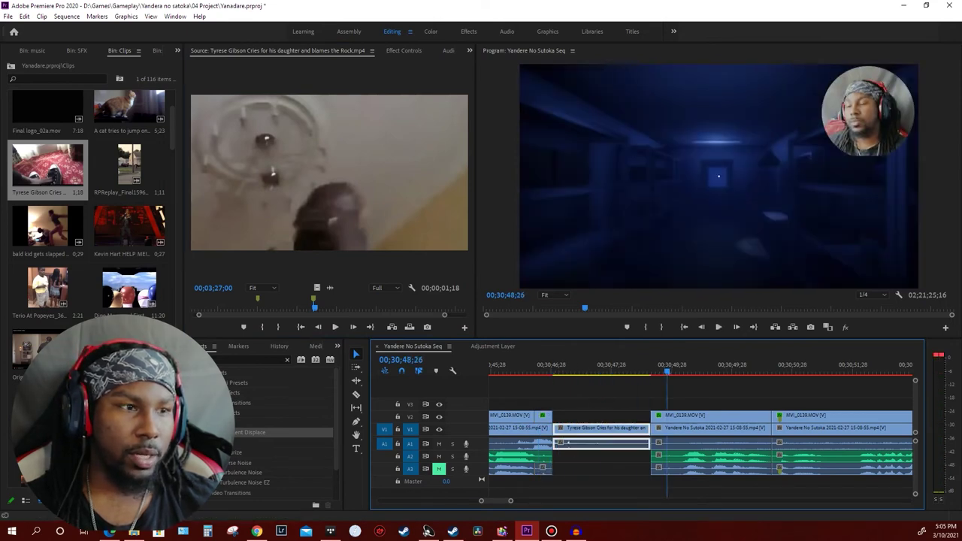
pyautogui.click(614, 368)
pyautogui.hotkey('shift', '5')
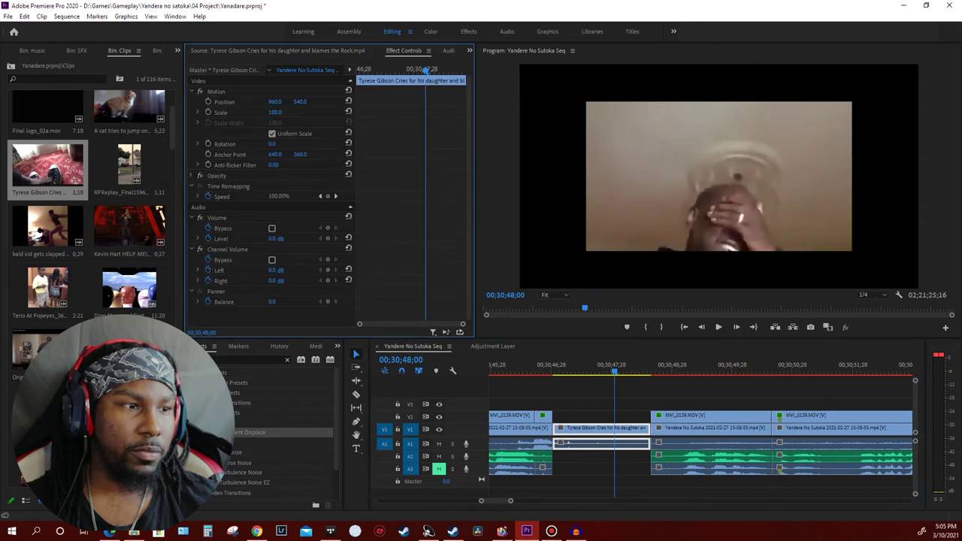
pyautogui.moveTo(275, 112); pyautogui.dragTo(314, 112)
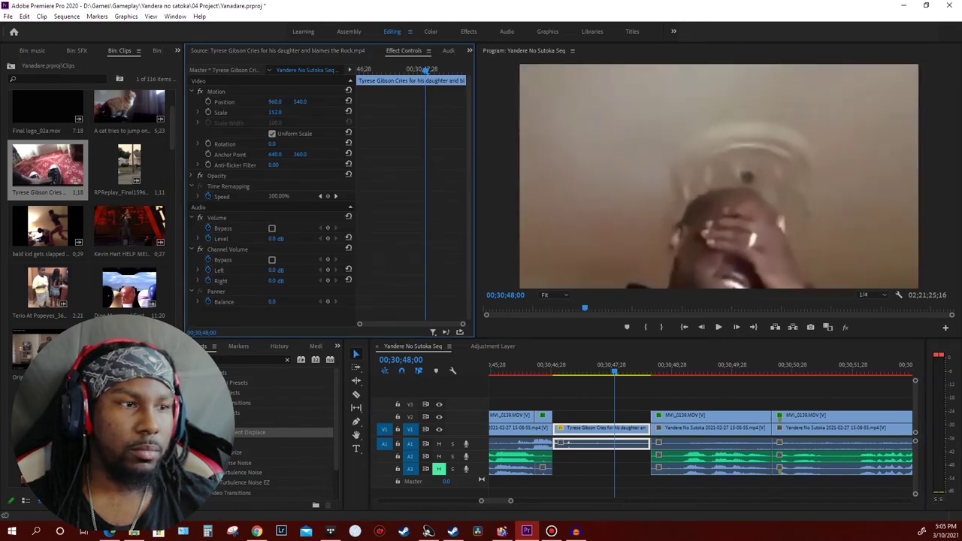
pyautogui.moveTo(275, 112); pyautogui.dragTo(278, 112)
pyautogui.click(546, 368)
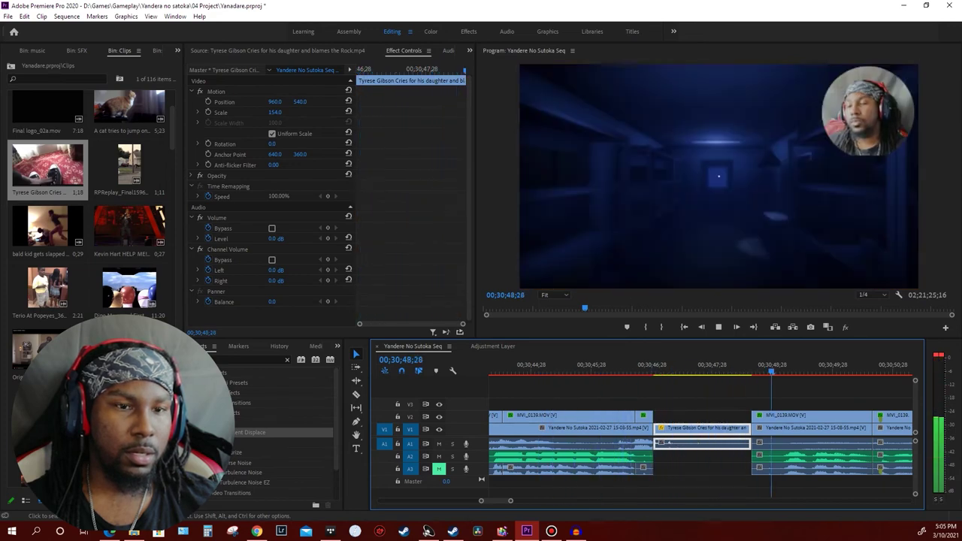
# Split the MVI_0139 clips after the meme with Ctrl+K and ripple-delete the short leftover
pyautogui.press('space')
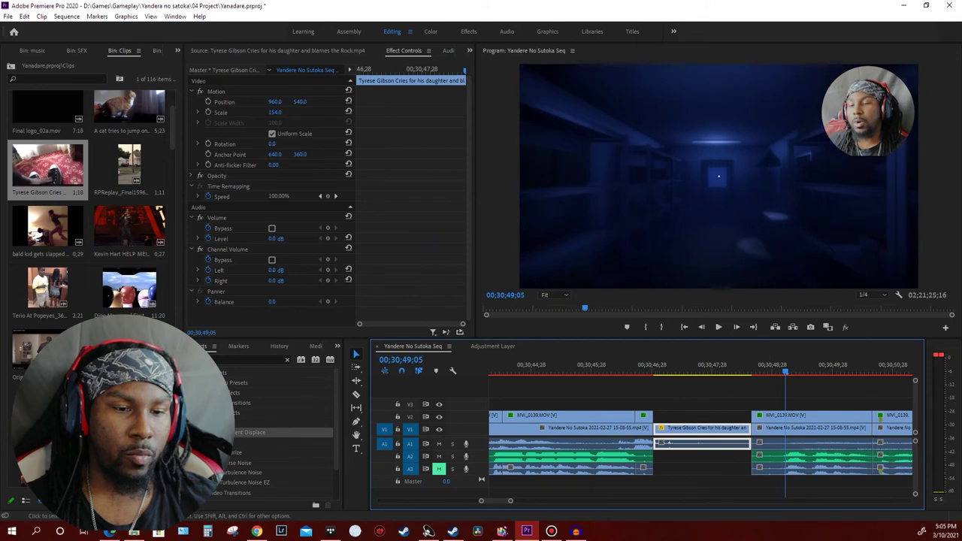
pyautogui.click(773, 451)
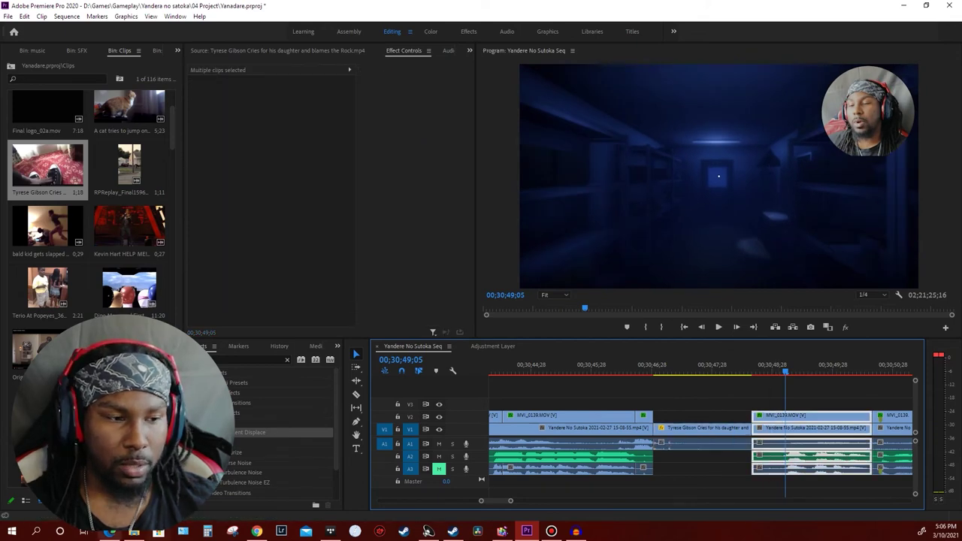
pyautogui.hotkey('ctrl', 'k')
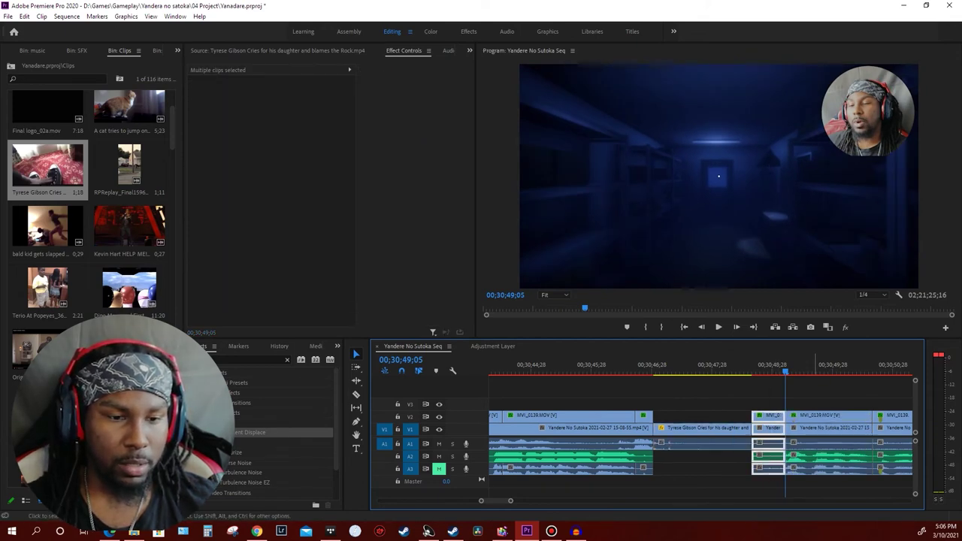
pyautogui.hotkey('ctrl', 'shift', 'a')
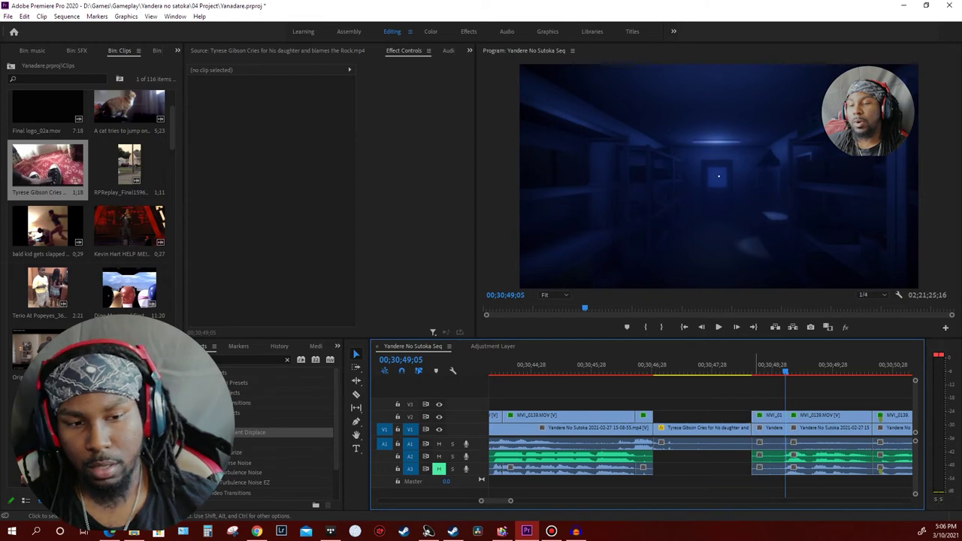
pyautogui.click(765, 415)
pyautogui.hotkey('shift', 'Delete')
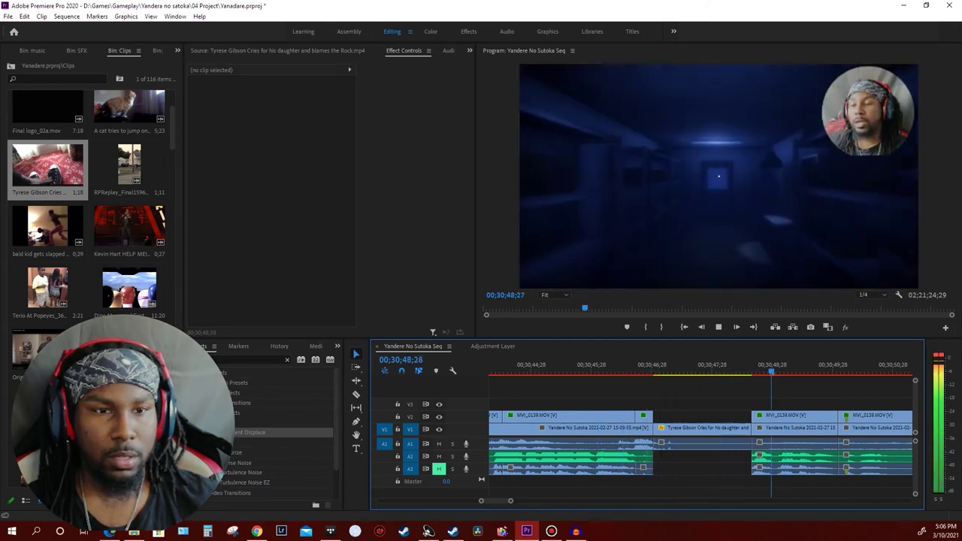
pyautogui.press('space')
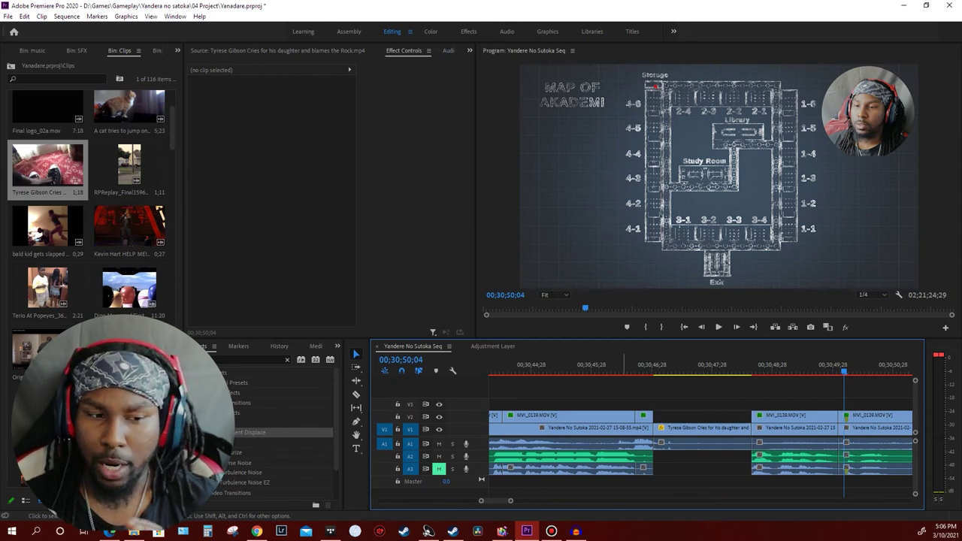
pyautogui.press('-')
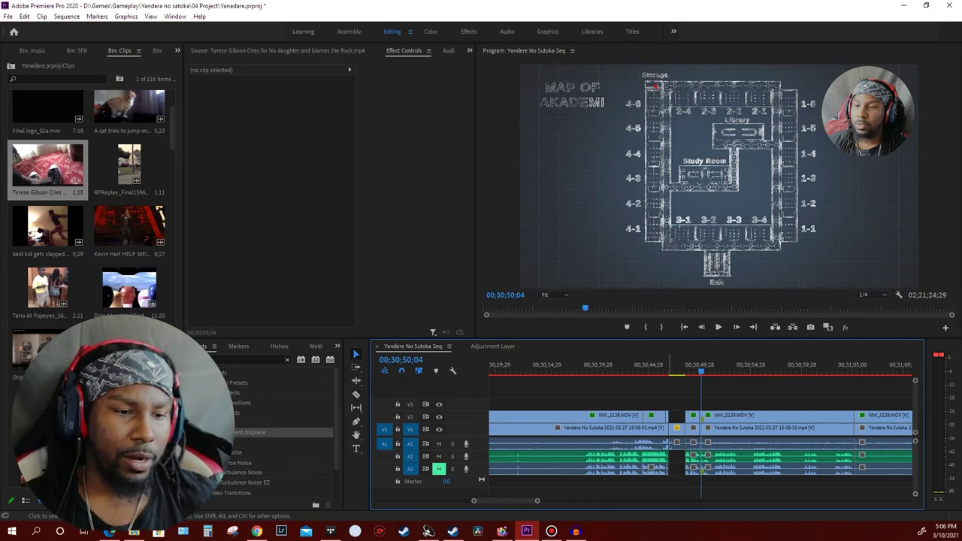
pyautogui.click(656, 368)
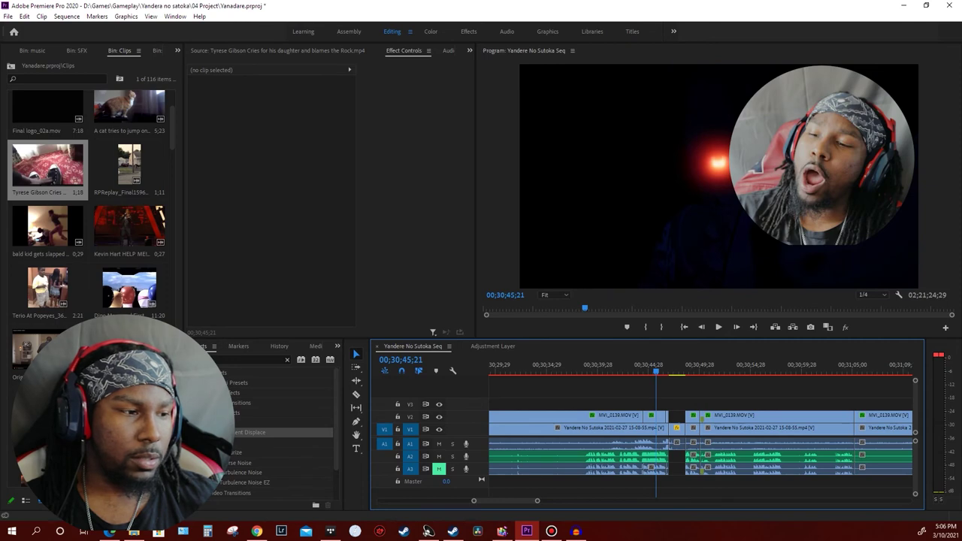
pyautogui.doubleClick(47, 164)
pyautogui.press('space')
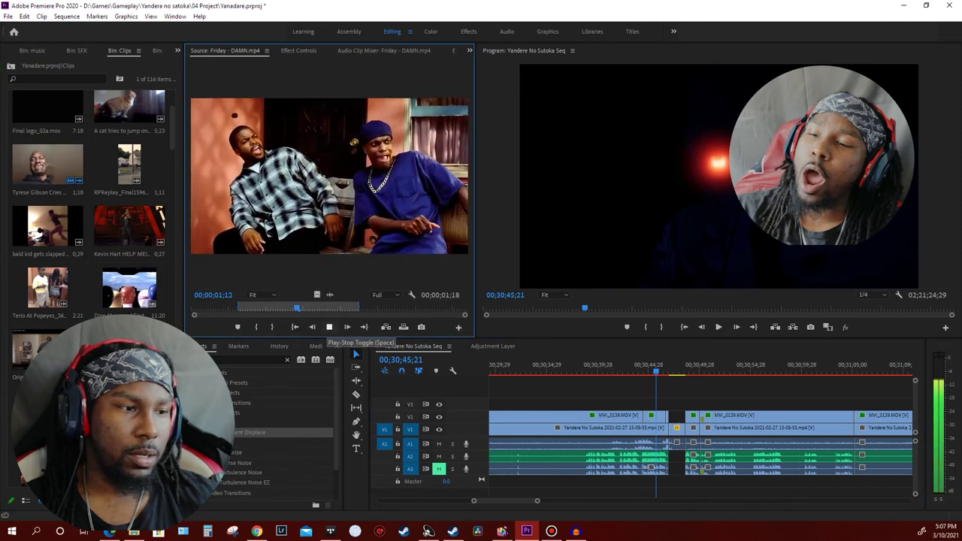
# Scrub and play through the jump scare, then zoom the timeline in at 00;30;46;27
pyautogui.press('space')
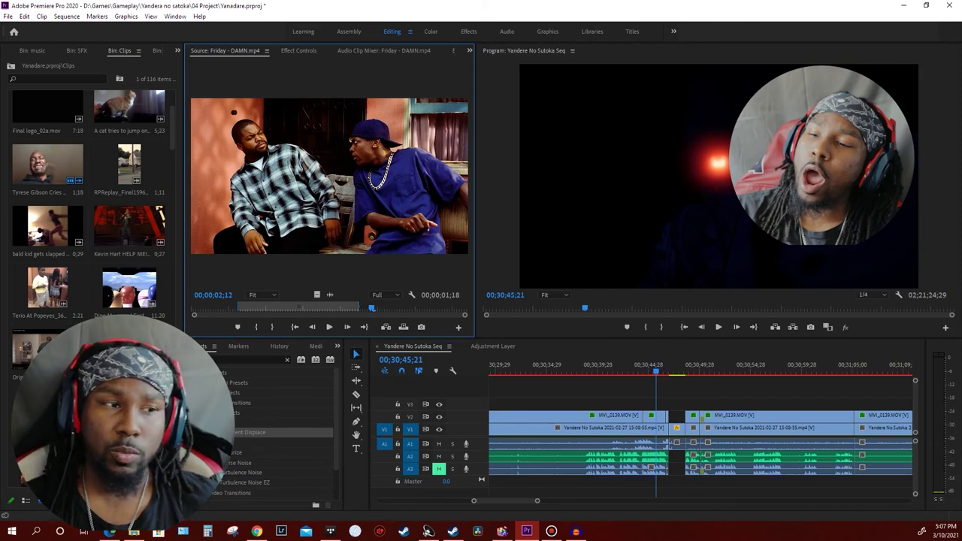
pyautogui.click(631, 366)
pyautogui.moveTo(631, 366); pyautogui.dragTo(629, 367)
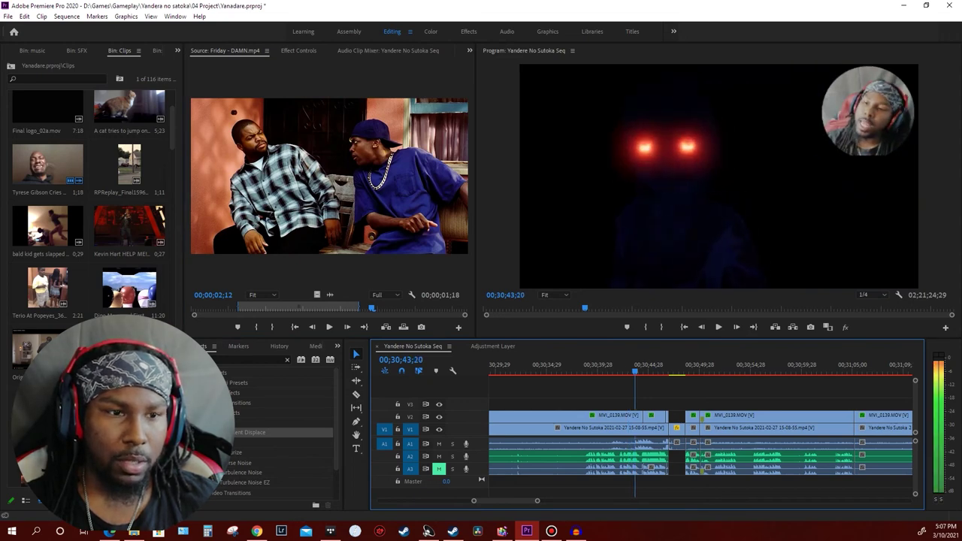
pyautogui.moveTo(629, 368); pyautogui.dragTo(642, 368)
pyautogui.click(718, 327)
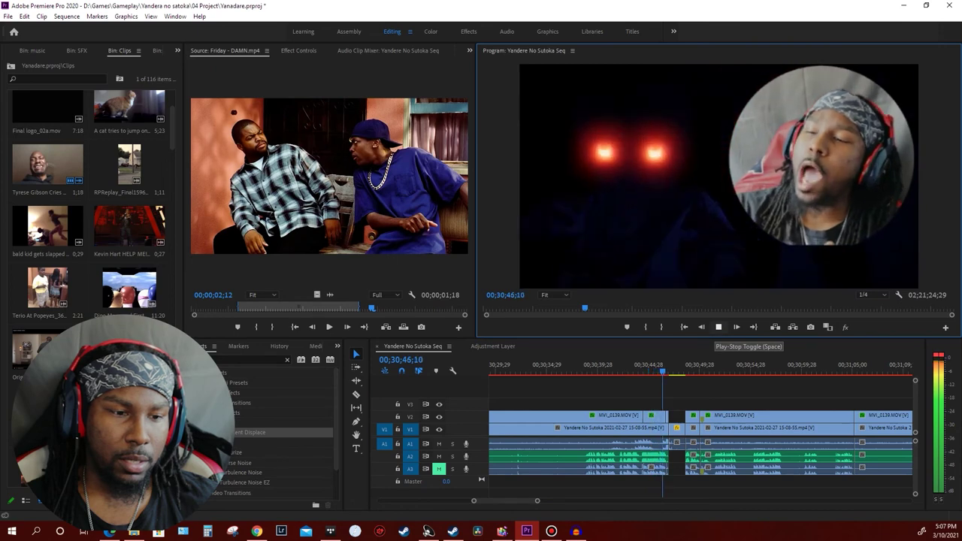
pyautogui.click(719, 327)
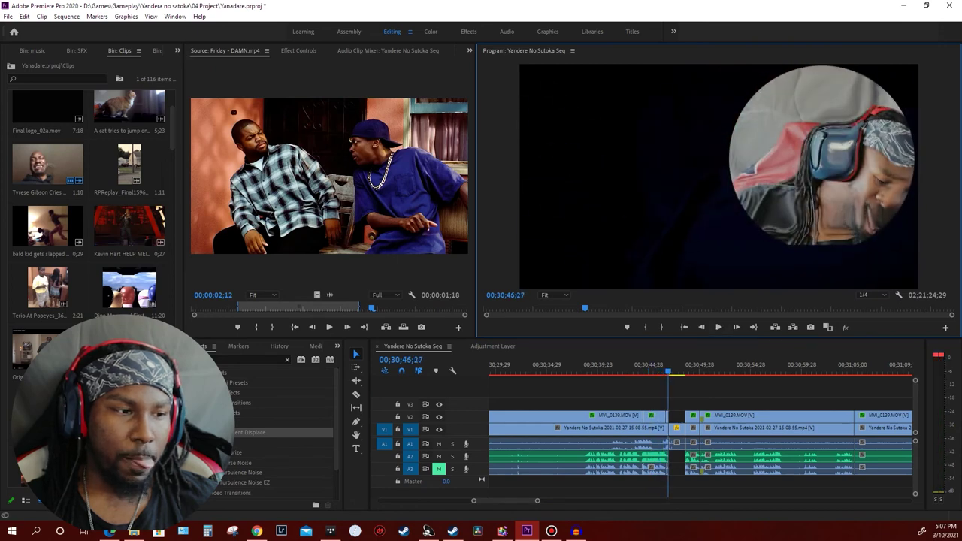
pyautogui.press('=')
pyautogui.press('=')
pyautogui.press('=')
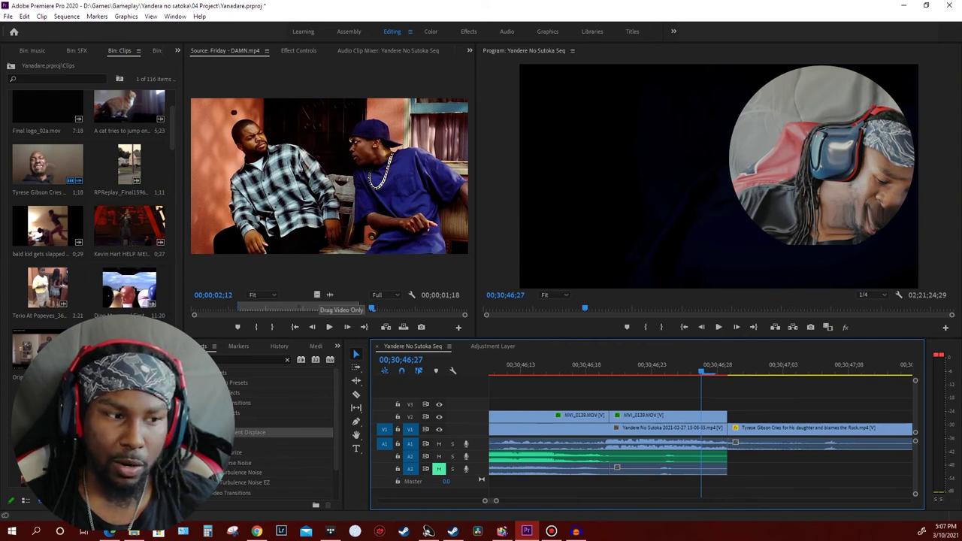
# Drop the Friday - DAMN audio onto new track A4 at the scare and play it back
pyautogui.click(329, 296)
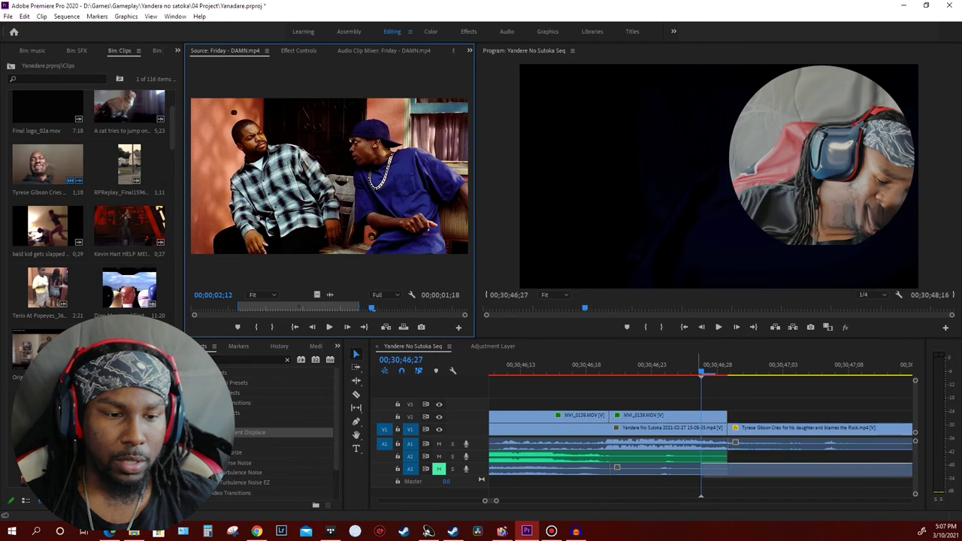
pyautogui.moveTo(704, 373)
pyautogui.mouseDown()
pyautogui.moveTo(706, 481)
pyautogui.moveTo(496, 481)
pyautogui.mouseUp()
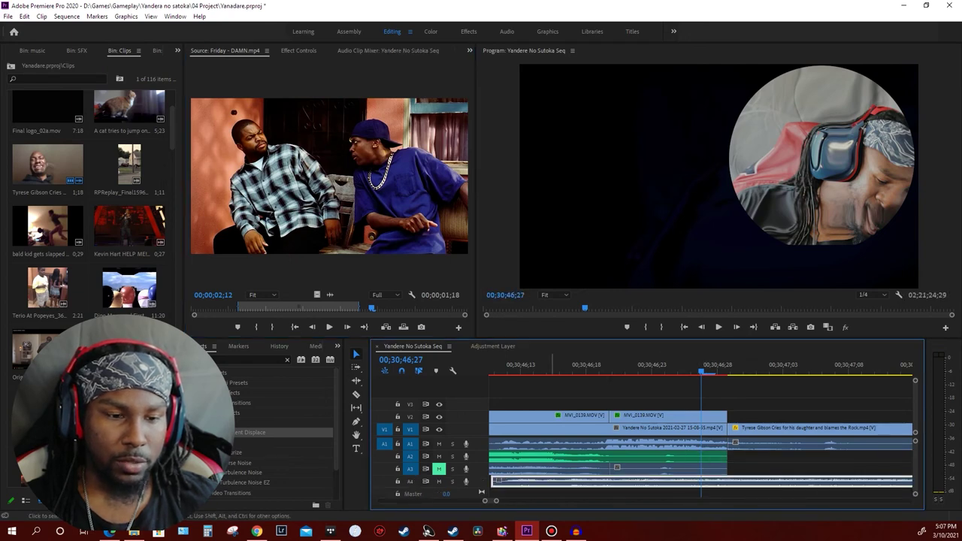
pyautogui.press('-')
pyautogui.press('-')
pyautogui.press('-')
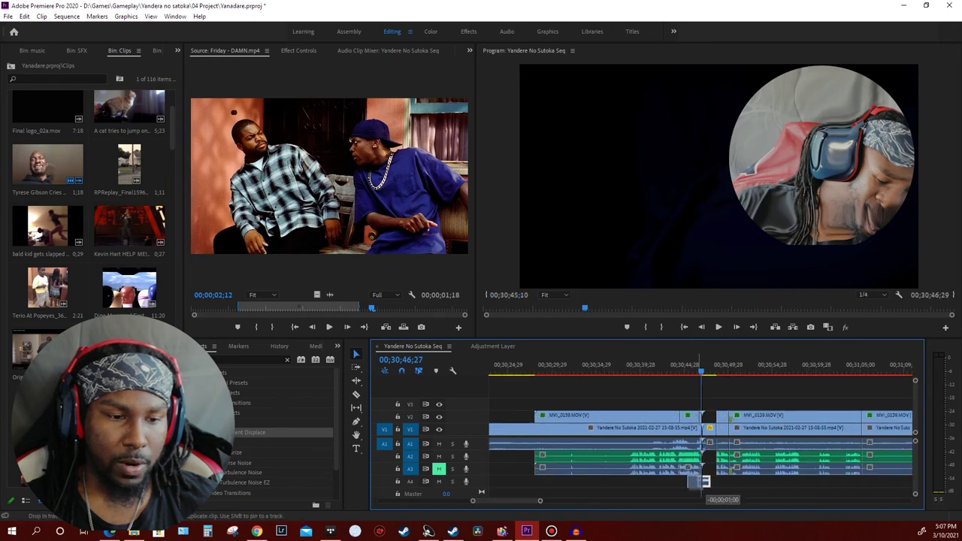
pyautogui.press('j')
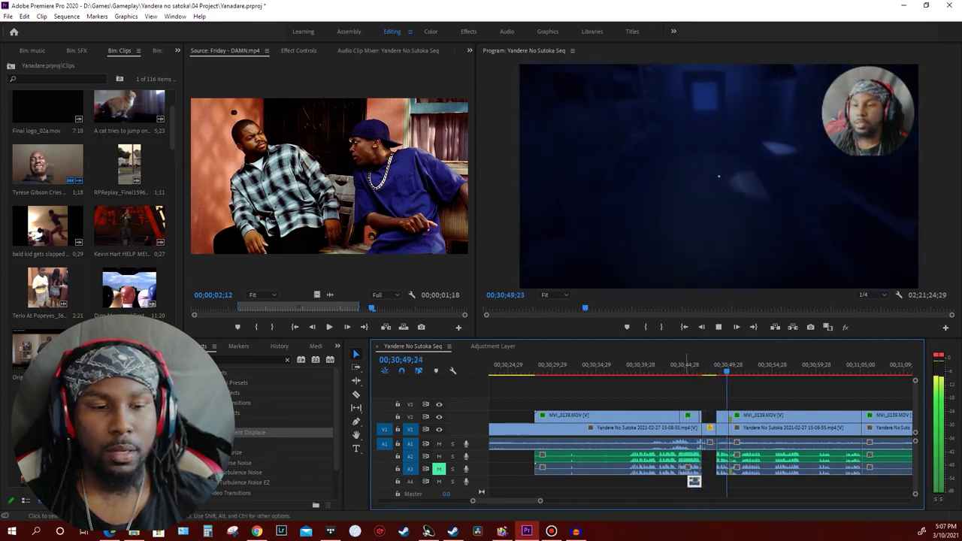
pyautogui.press('space')
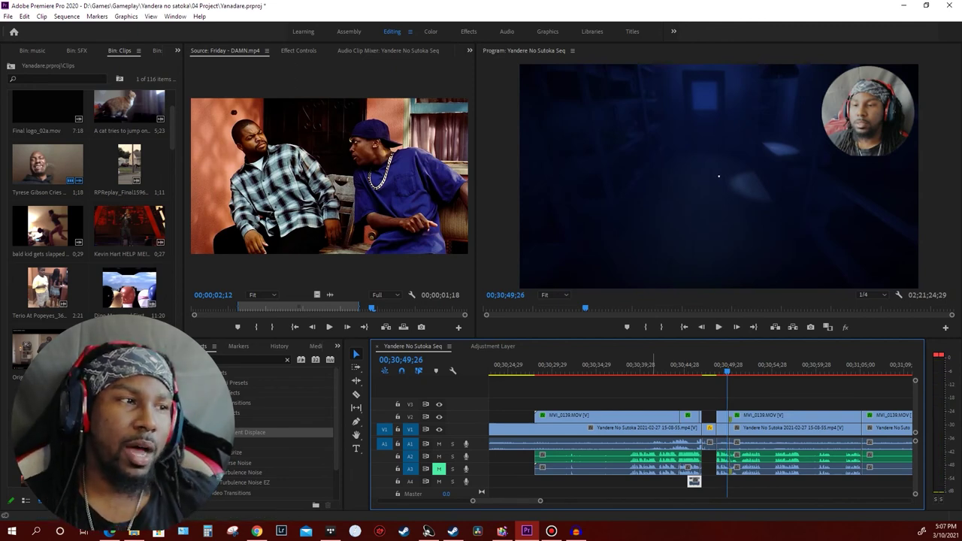
# Switch the Project panel to the SFX bin and scroll through its 33 sound effects
pyautogui.click(177, 51)
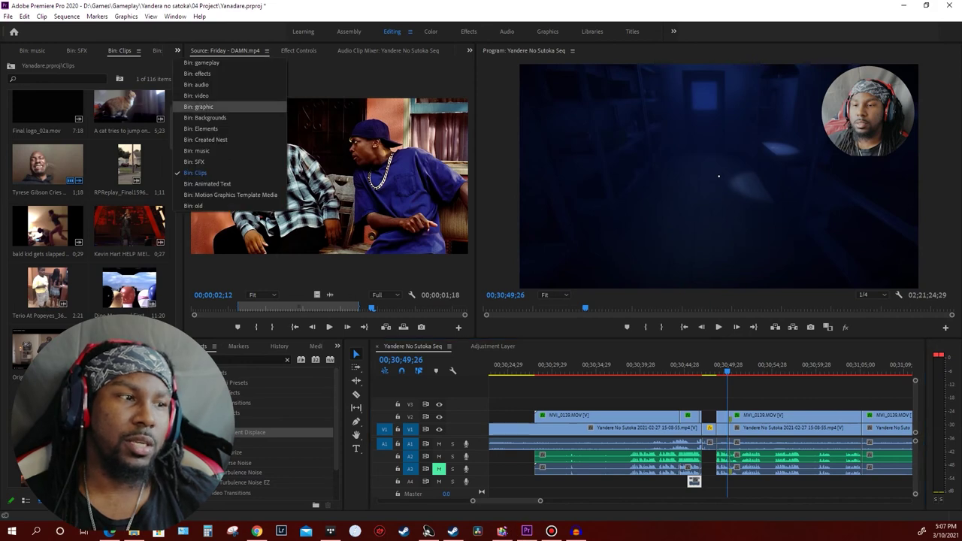
pyautogui.click(226, 162)
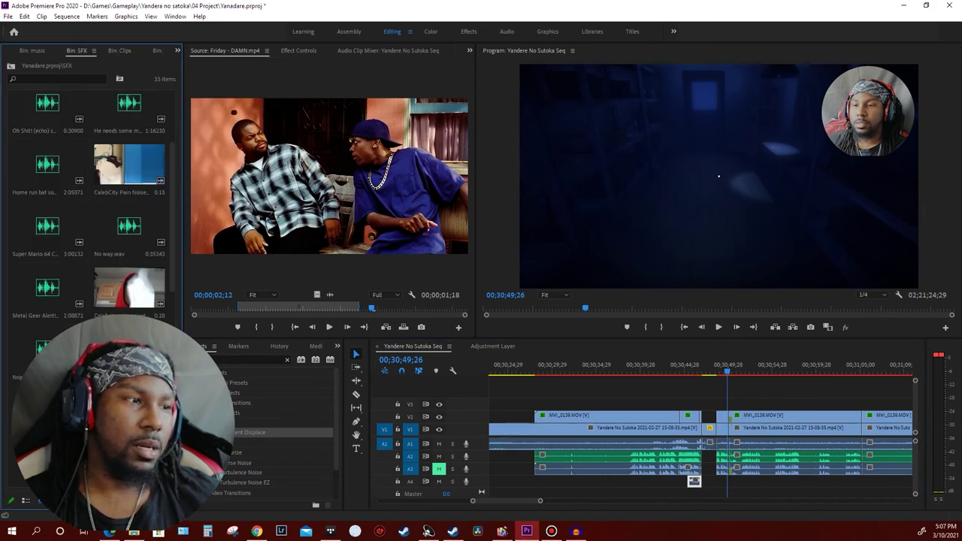
pyautogui.scroll(-5, 94, 225)
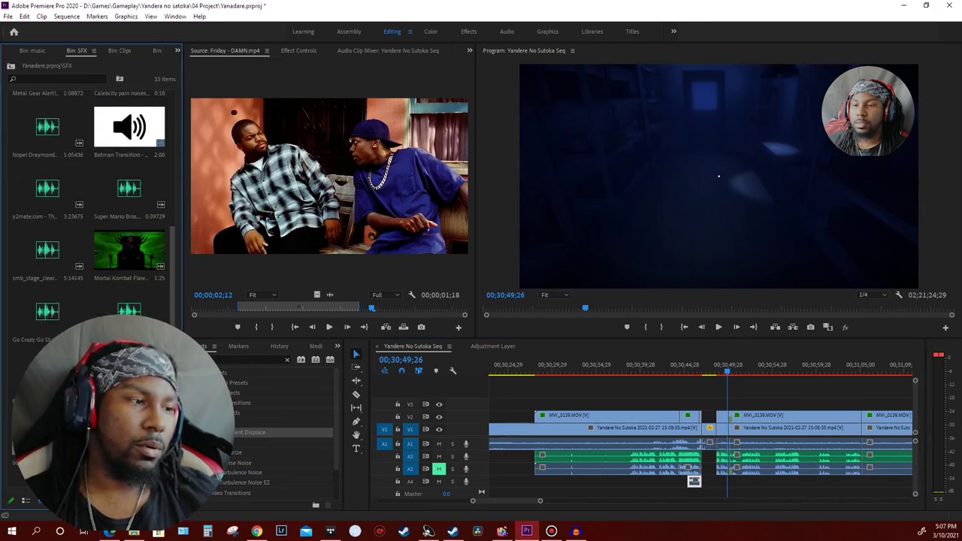
pyautogui.scroll(-2, 94, 211)
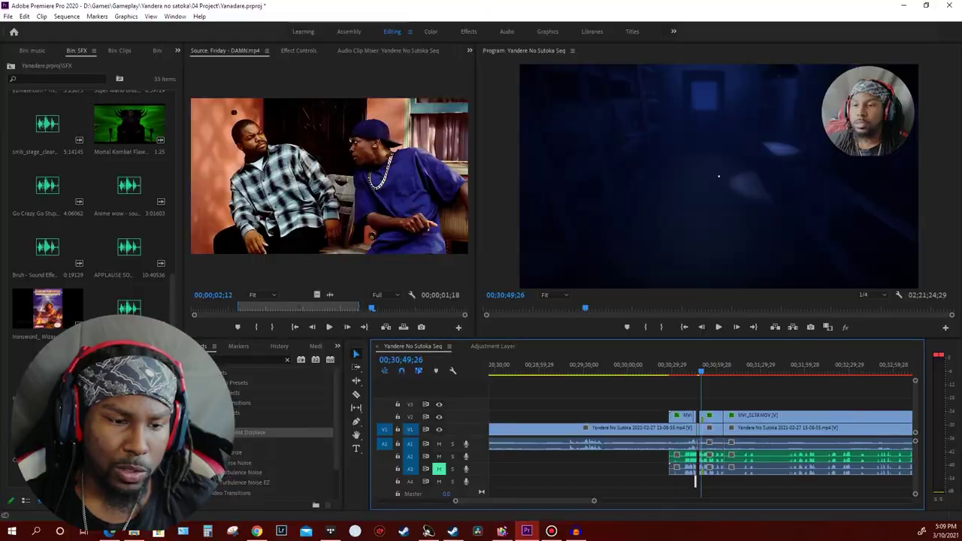
pyautogui.scroll(5, 696, 479)
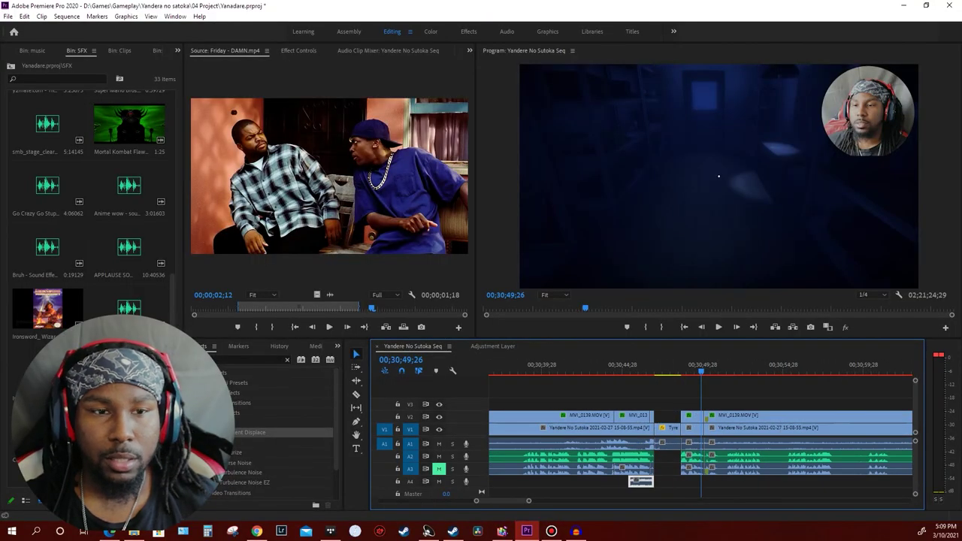
pyautogui.press('Left')
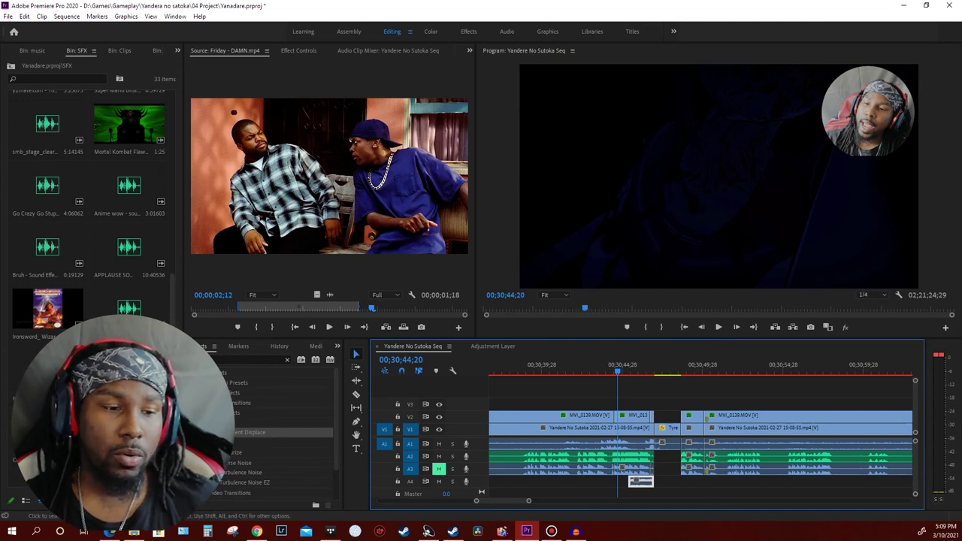
pyautogui.scroll(-5, 704, 478)
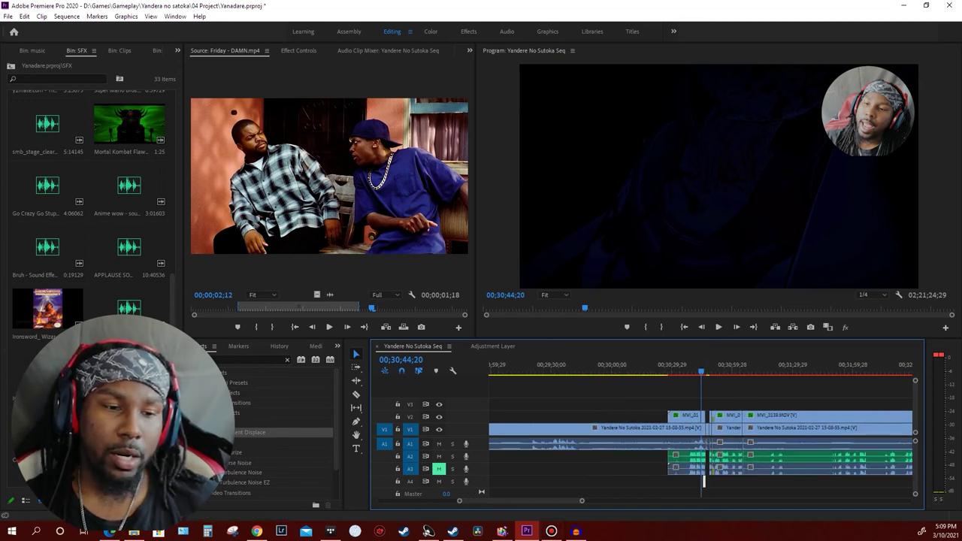
pyautogui.press('alt')
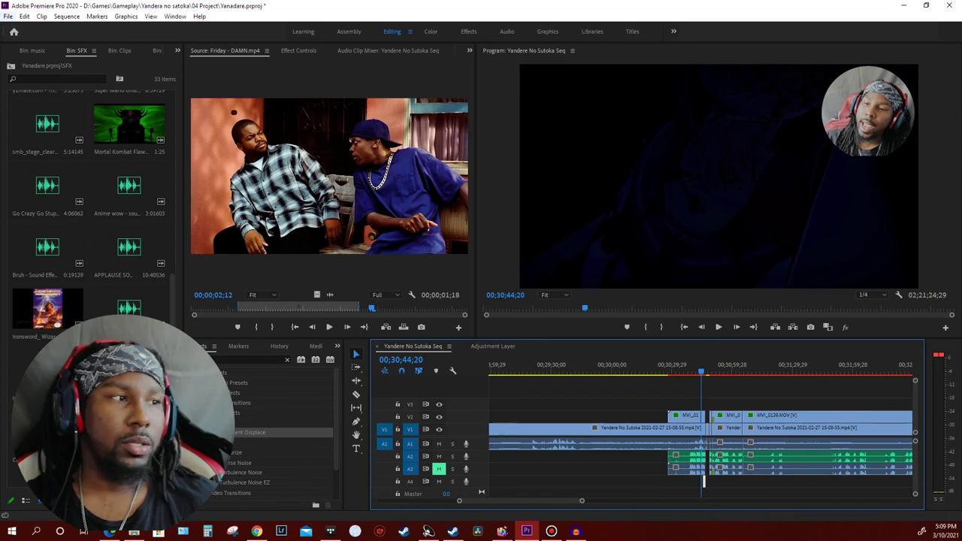
pyautogui.press('Down')
pyautogui.press('Down')
pyautogui.press('Down')
pyautogui.press('Down')
pyautogui.press('Down')
pyautogui.press('Down')
pyautogui.press('Down')
pyautogui.press('Down')
pyautogui.press('Right')
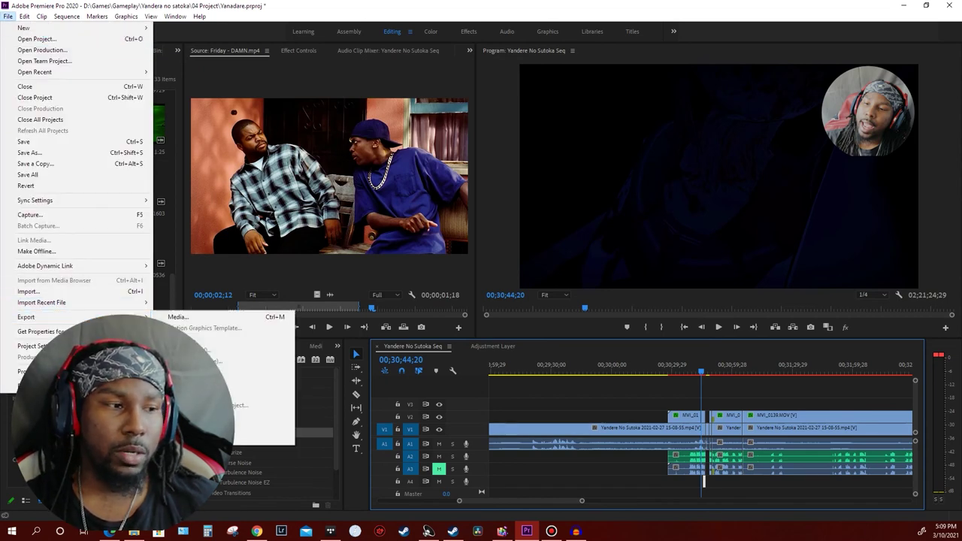
pyautogui.press('Return')
pyautogui.press('Down')
pyautogui.press('Down')
pyautogui.press('Down')
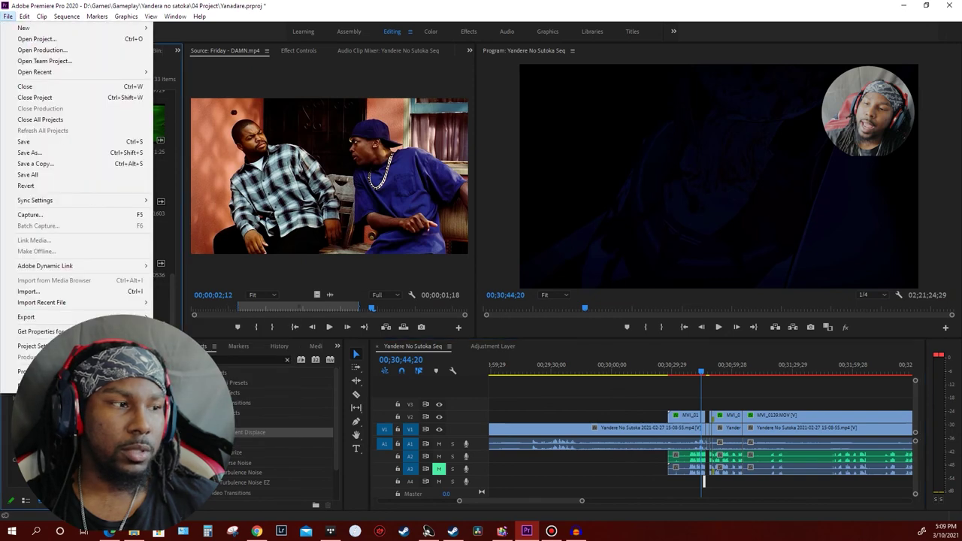
pyautogui.press('Down')
pyautogui.press('Right')
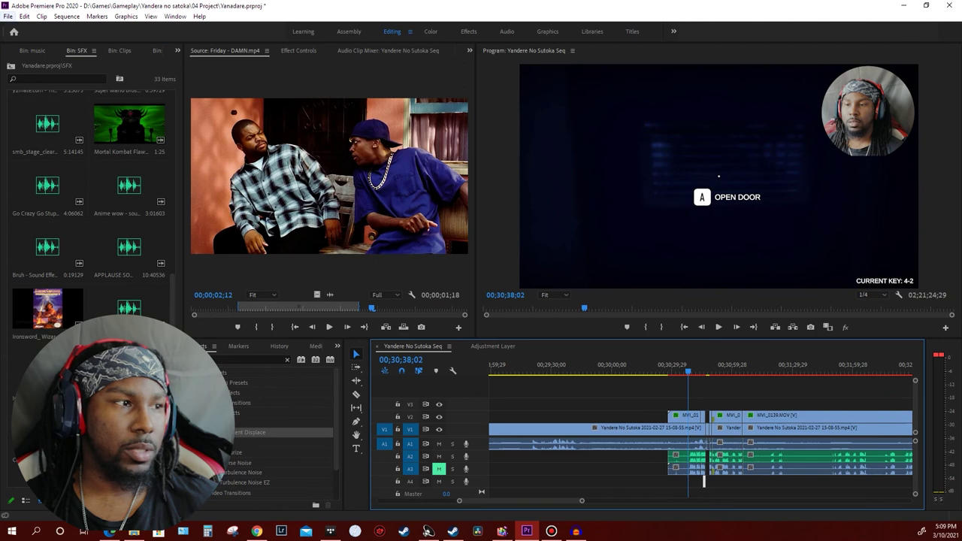
pyautogui.press('Down')
pyautogui.press('Down')
pyautogui.press('Down')
pyautogui.press('Down')
pyautogui.press('Down')
pyautogui.press('Down')
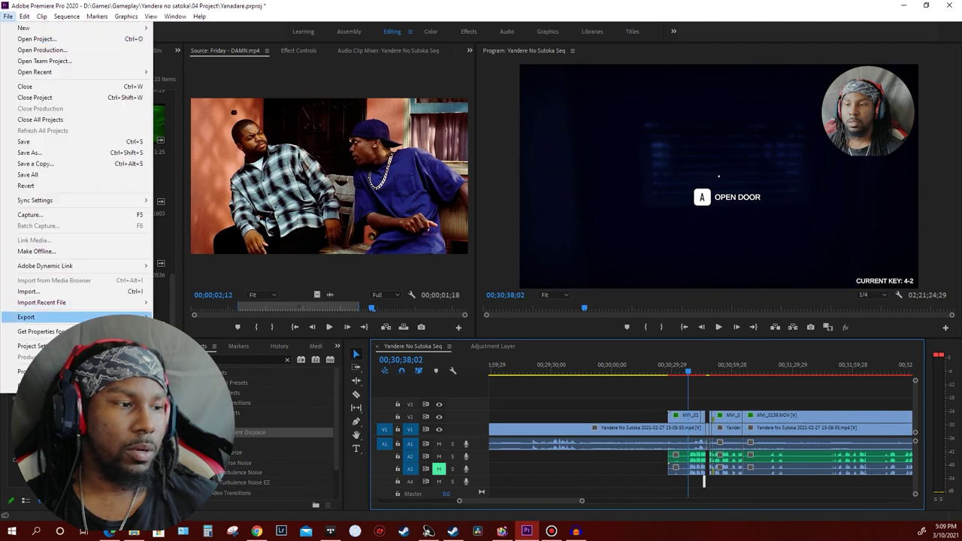
pyautogui.press('Right')
pyautogui.press('Return')
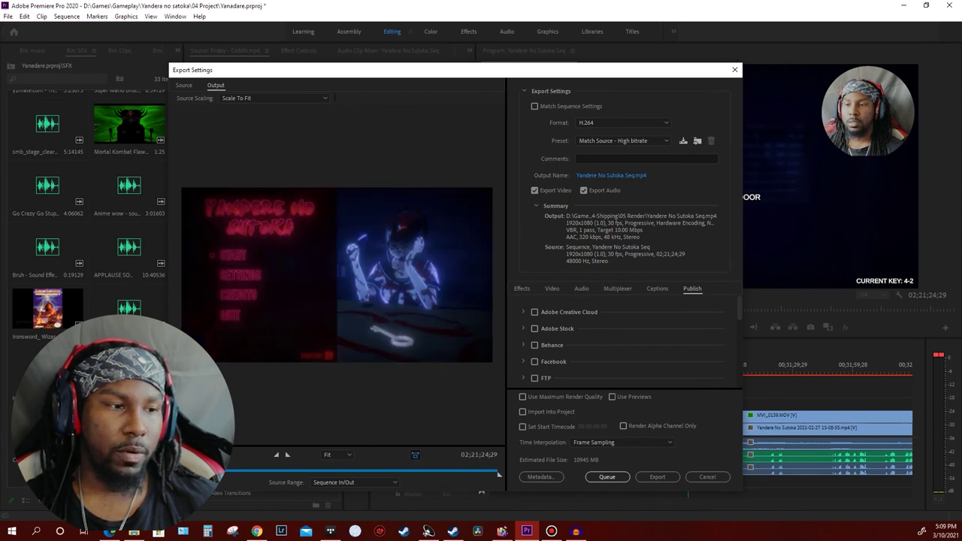
pyautogui.click(276, 466)
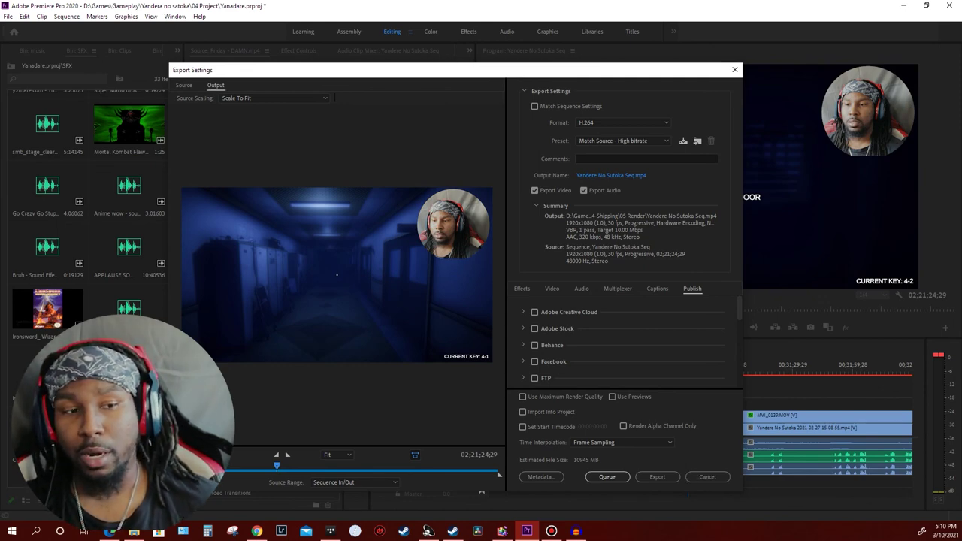
pyautogui.click(707, 477)
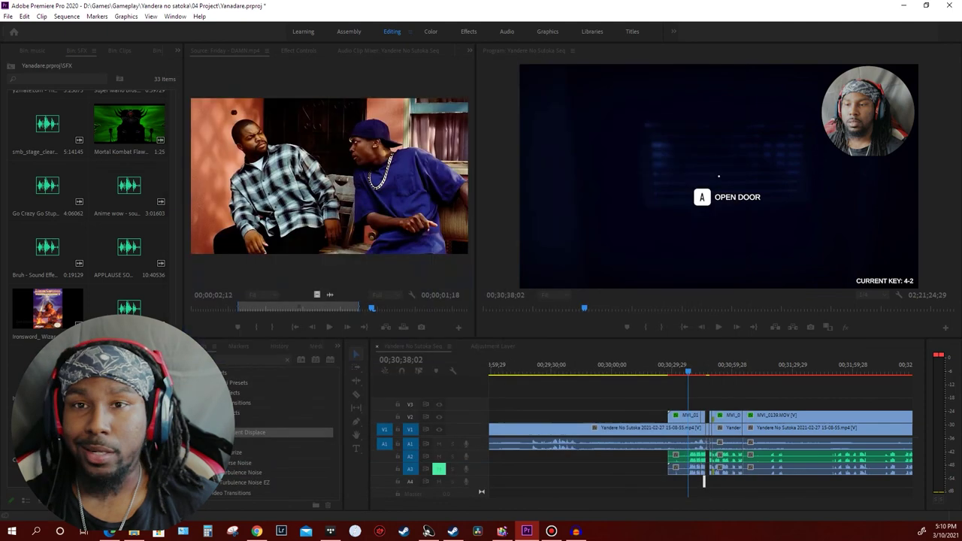